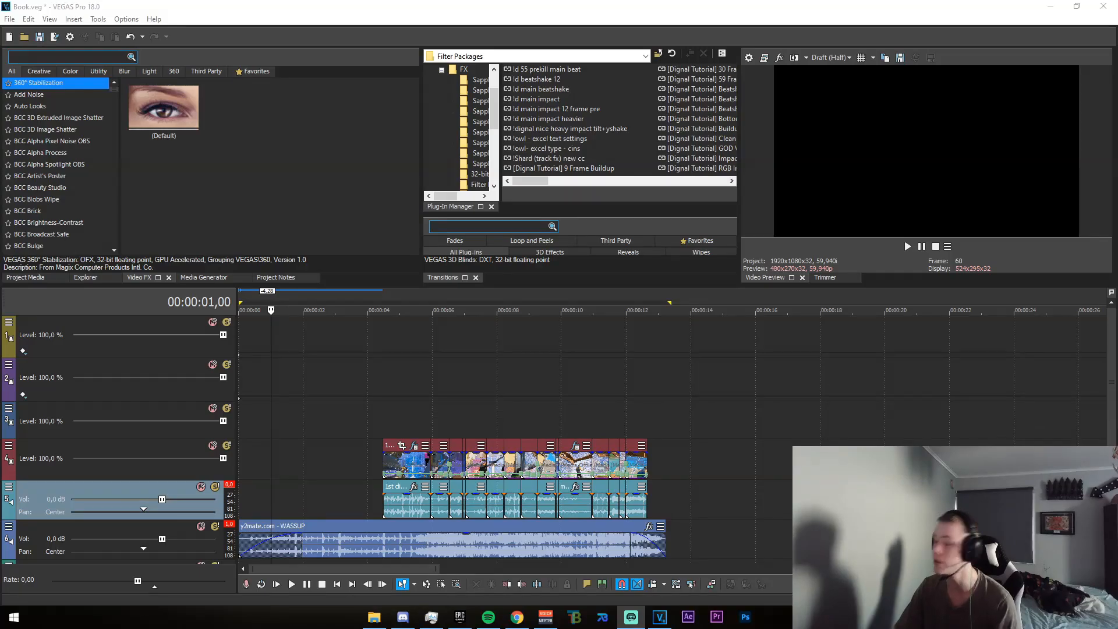
- Play back the montage clips and scrub through the beginning of the first clip on the timeline
{"action": "left_click", "coordinate": [707, 494]}
{"action": "scroll", "coordinate": [719, 449], "scroll_direction": "down", "scroll_amount": 3}
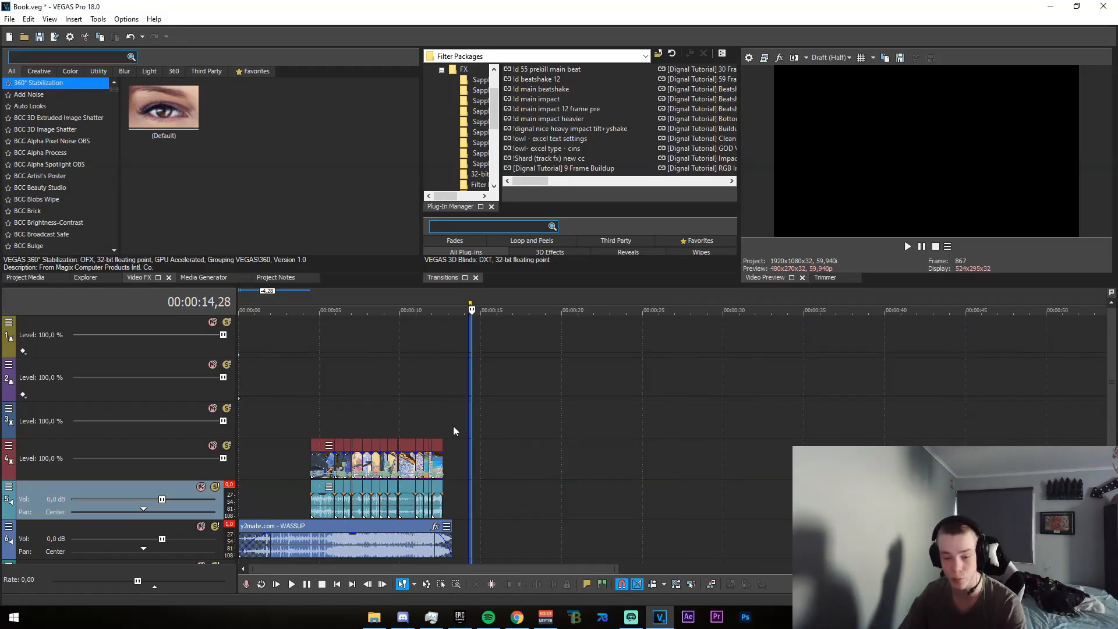
{"action": "left_click", "coordinate": [456, 421]}
{"action": "left_click_drag", "start_coordinate": [470, 454], "coordinate": [61, 455]}
{"action": "left_click", "coordinate": [61, 455]}
{"action": "scroll", "coordinate": [487, 439], "scroll_direction": "up", "scroll_amount": 1}
{"action": "key", "text": "space"}
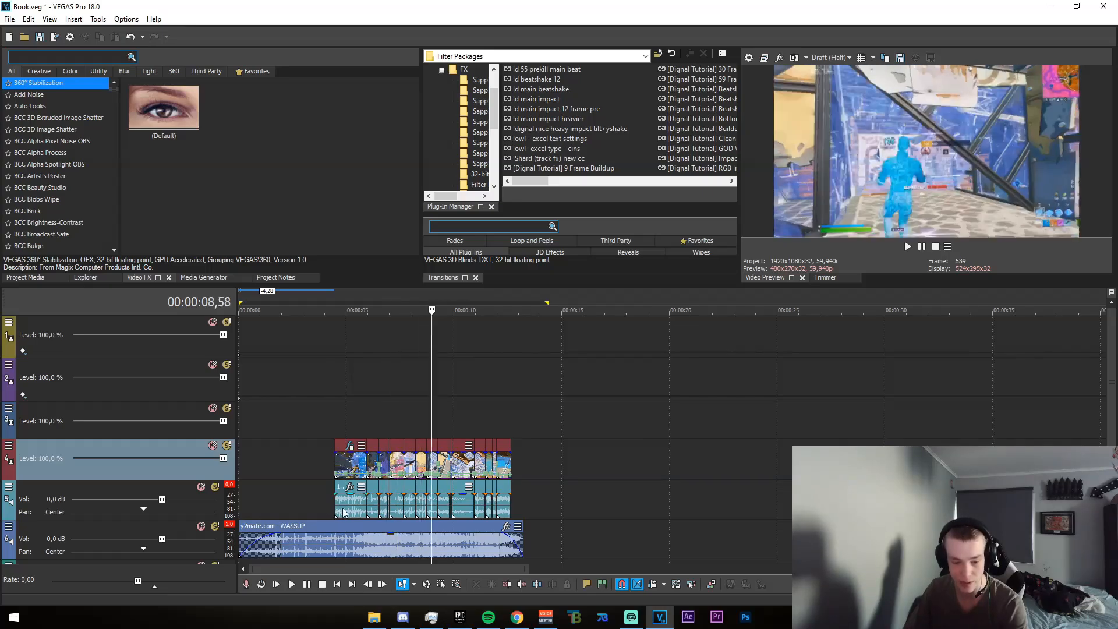
{"action": "double_click", "coordinate": [333, 428]}
{"action": "left_click", "coordinate": [334, 427]}
{"action": "scroll", "coordinate": [334, 428], "scroll_direction": "up", "scroll_amount": 2}
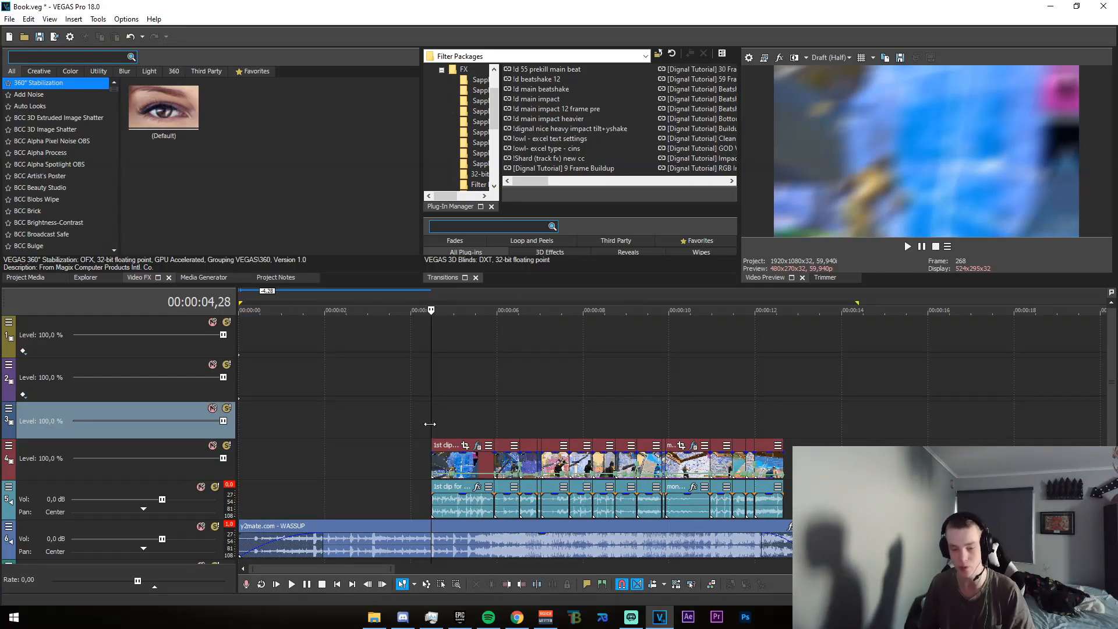
{"action": "left_click_drag", "start_coordinate": [389, 422], "coordinate": [492, 435]}
{"action": "left_click", "coordinate": [492, 436]}
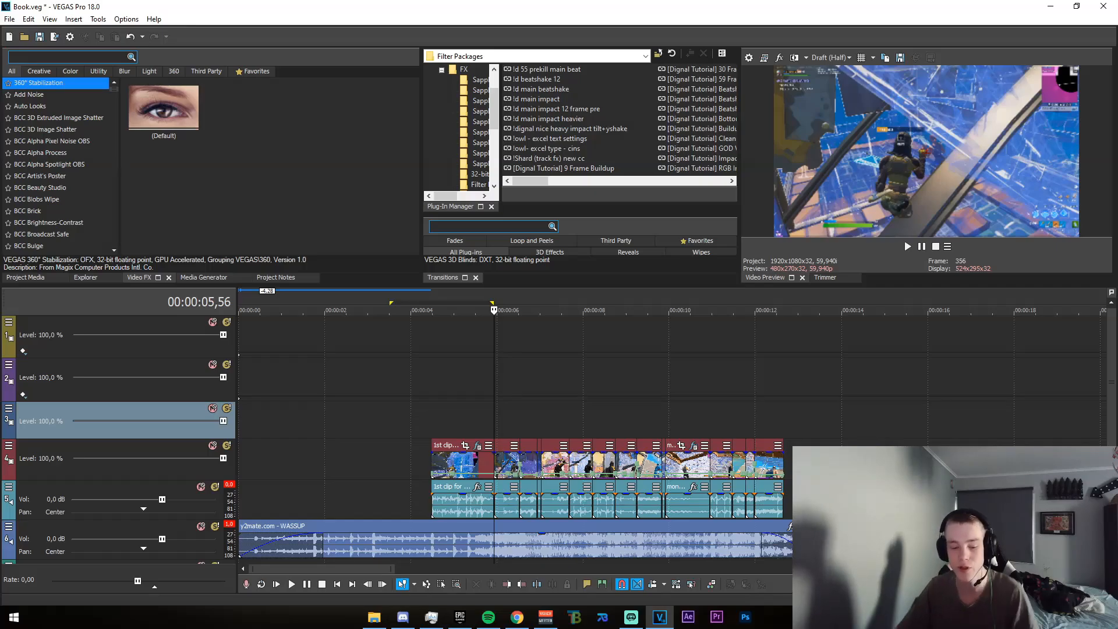
- Bring the animated book intro video from the Downloads folder onto the empty track above the montage clips, at the timeline's start
{"action": "left_click", "coordinate": [521, 625]}
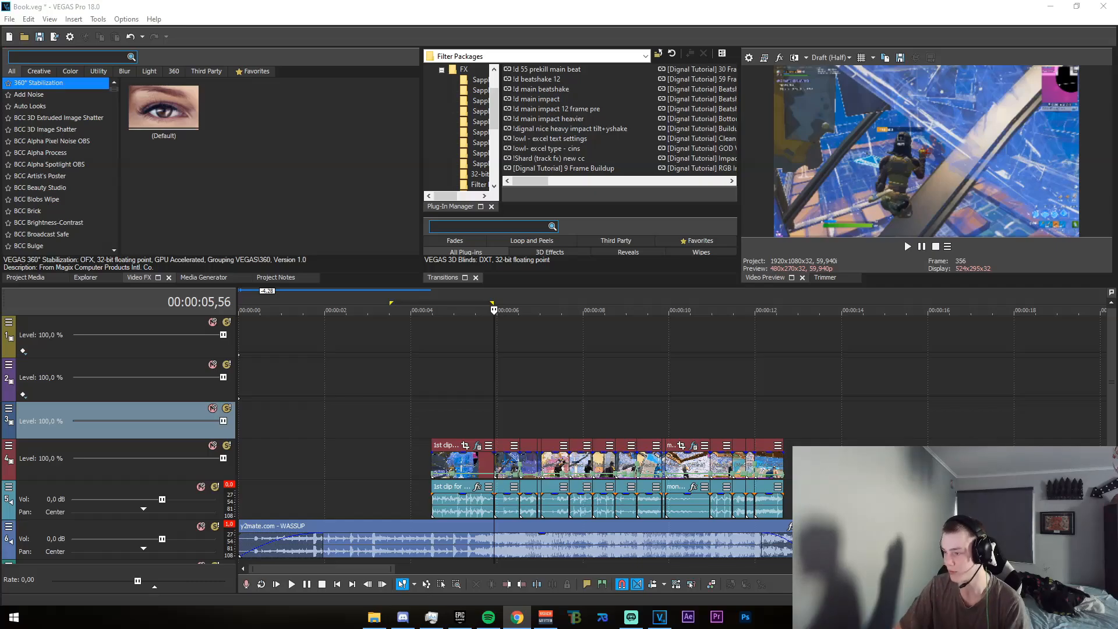
{"action": "left_click", "coordinate": [373, 617]}
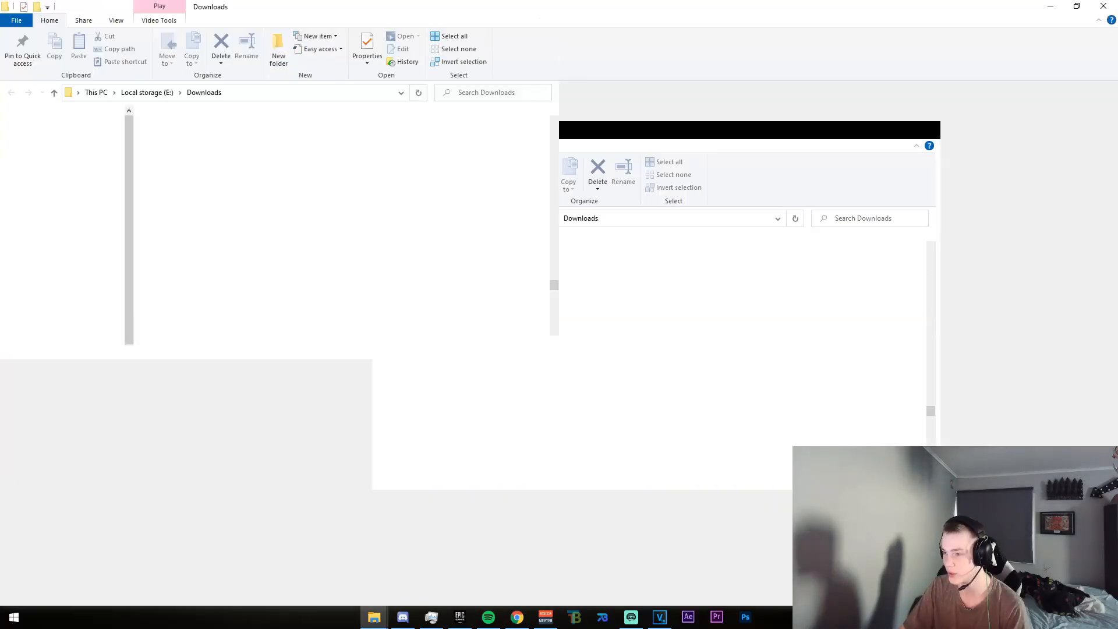
{"action": "left_click", "coordinate": [373, 617]}
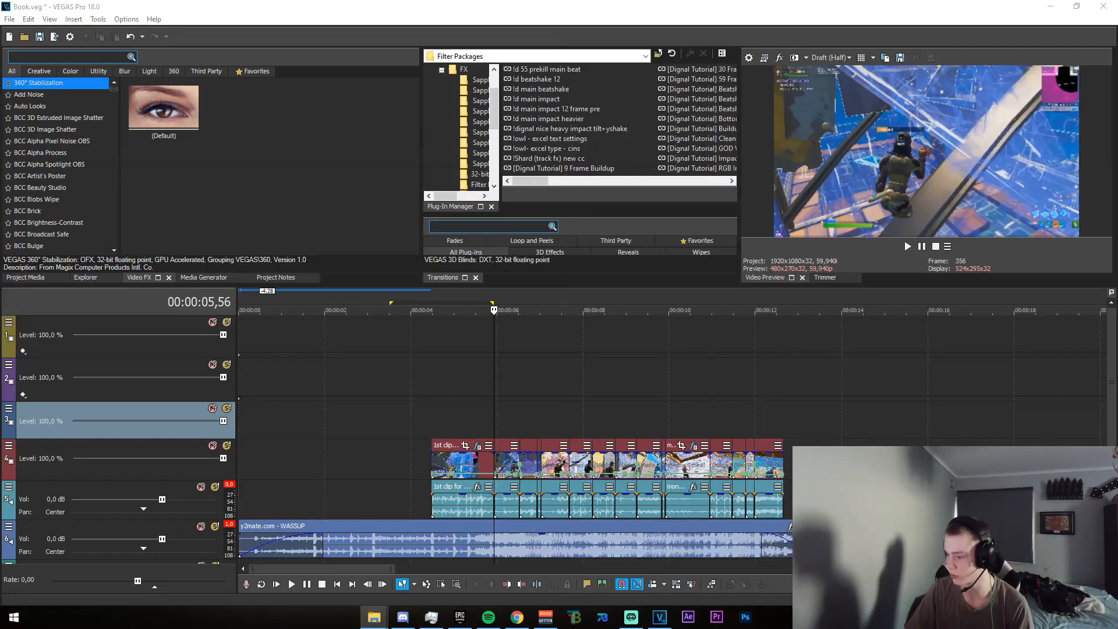
{"action": "left_click_drag", "start_coordinate": [659, 617], "coordinate": [263, 407]}
- Delete the two empty video tracks above the book intro video
{"action": "right_click", "coordinate": [258, 373]}
{"action": "left_click", "coordinate": [290, 270]}
{"action": "right_click", "coordinate": [302, 341]}
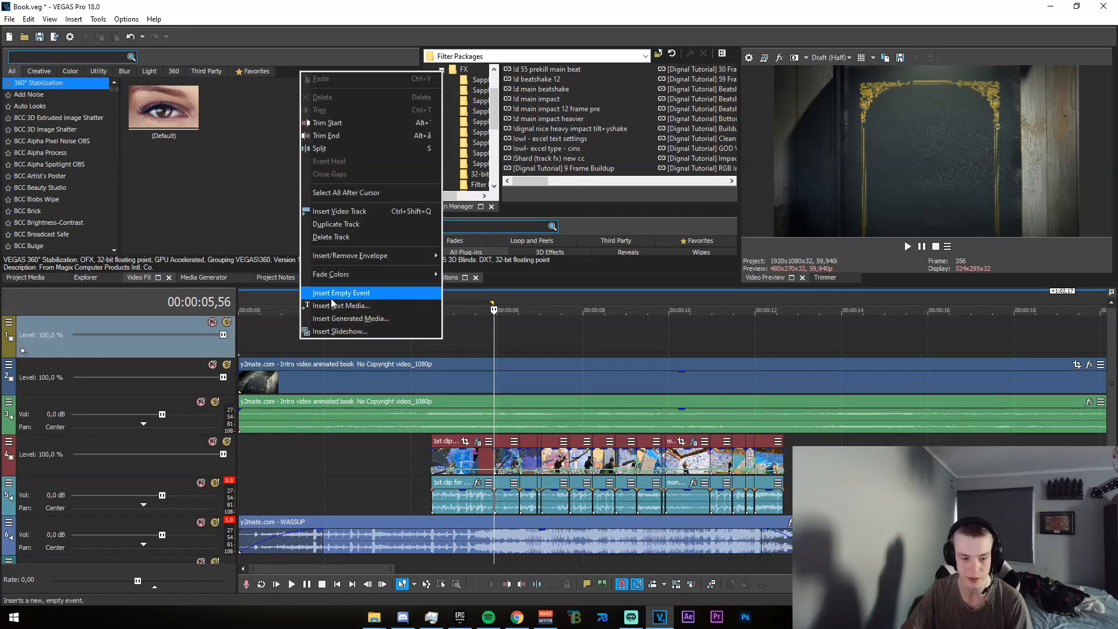
{"action": "left_click", "coordinate": [327, 241]}
{"action": "scroll", "coordinate": [332, 388], "scroll_direction": "down", "scroll_amount": 6}
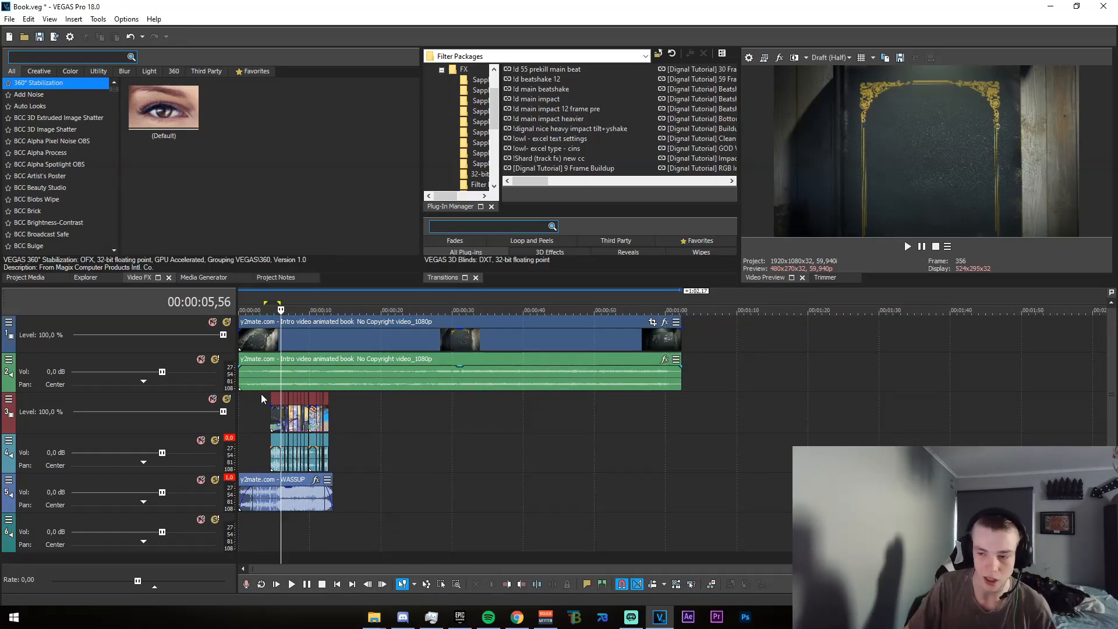
- Mute the montage video track, the montage audio track and the music track
{"action": "scroll", "coordinate": [260, 382], "scroll_direction": "up", "scroll_amount": 2}
{"action": "left_click", "coordinate": [209, 407]}
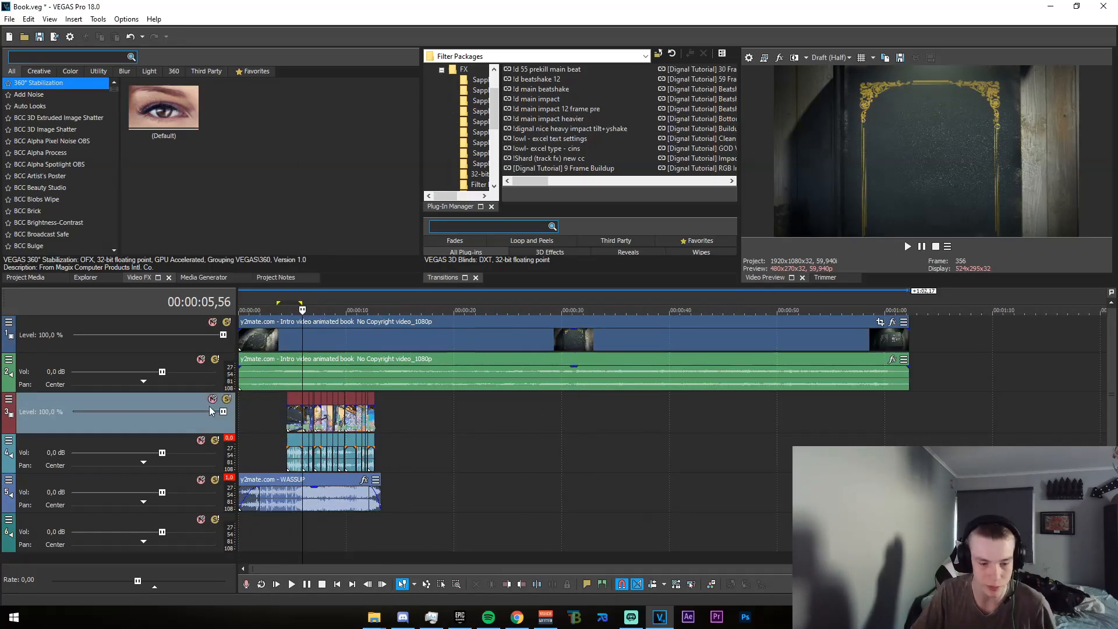
{"action": "left_click", "coordinate": [212, 399]}
{"action": "left_click", "coordinate": [200, 440]}
{"action": "left_click", "coordinate": [201, 480]}
- Cut off the book intro's opening at 00:00:06,56 and move the remainder to the start of the timeline
{"action": "left_click_drag", "start_coordinate": [247, 418], "coordinate": [317, 377]}
{"action": "left_click", "coordinate": [318, 379]}
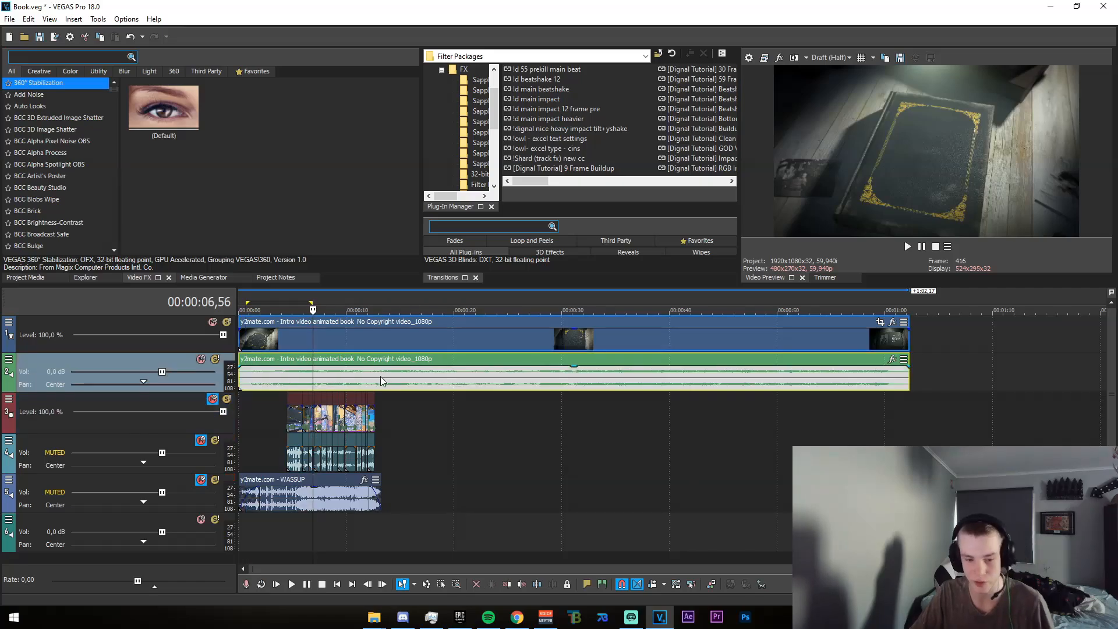
{"action": "scroll", "coordinate": [319, 380], "scroll_direction": "up", "scroll_amount": 1}
{"action": "key", "text": "s"}
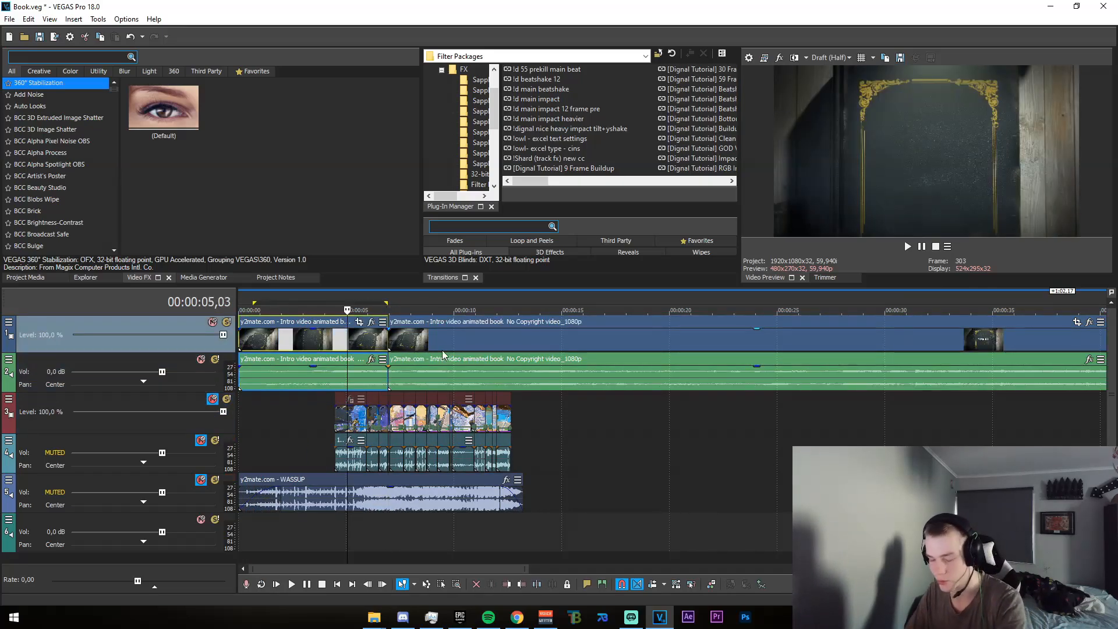
{"action": "key", "text": "Delete"}
- Split the book intro at about 10.5 seconds, where the blank paper is shown, and delete everything after it
{"action": "left_click_drag", "start_coordinate": [246, 377], "coordinate": [432, 352]}
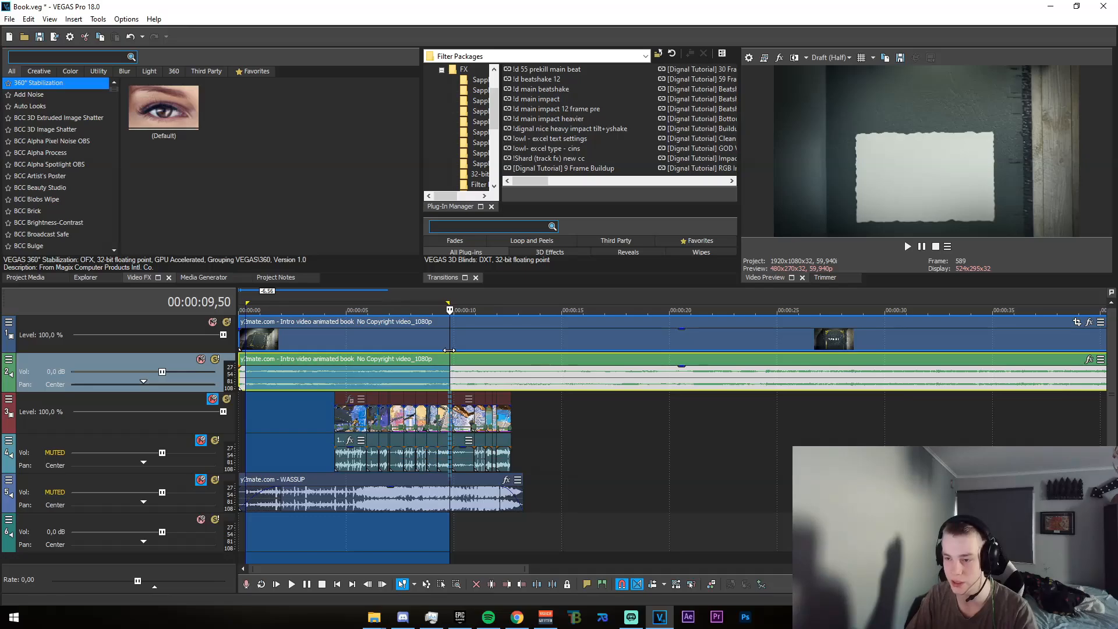
{"action": "left_click_drag", "start_coordinate": [463, 348], "coordinate": [465, 348]}
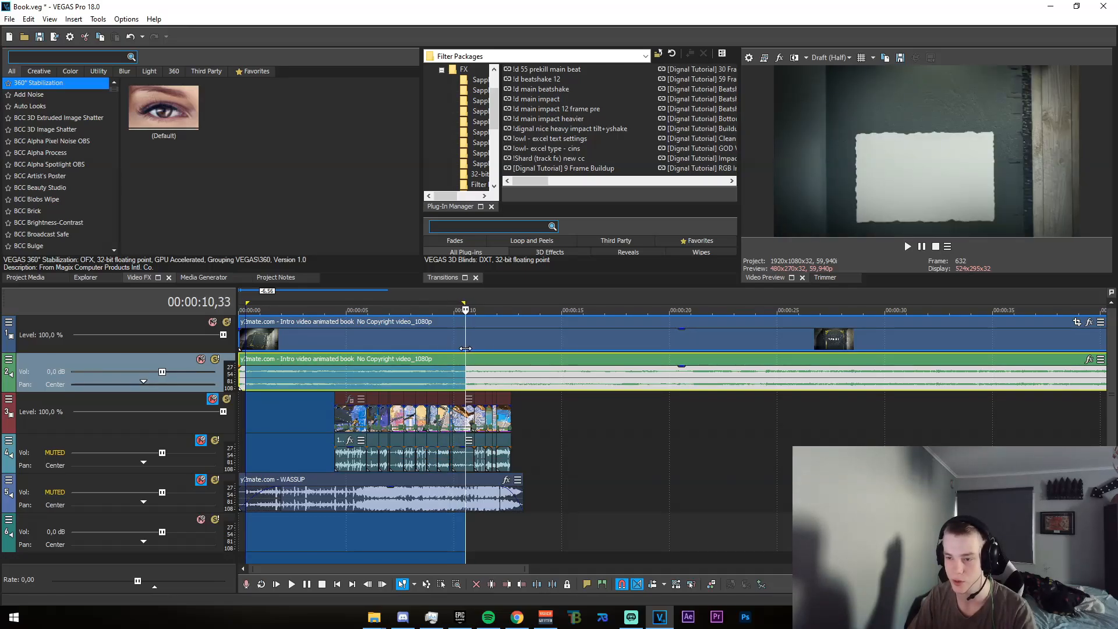
{"action": "left_click", "coordinate": [471, 344]}
{"action": "key", "text": "s"}
{"action": "left_click", "coordinate": [492, 344]}
{"action": "key", "text": "Delete"}
{"action": "scroll", "coordinate": [505, 386], "scroll_direction": "up", "scroll_amount": 4}
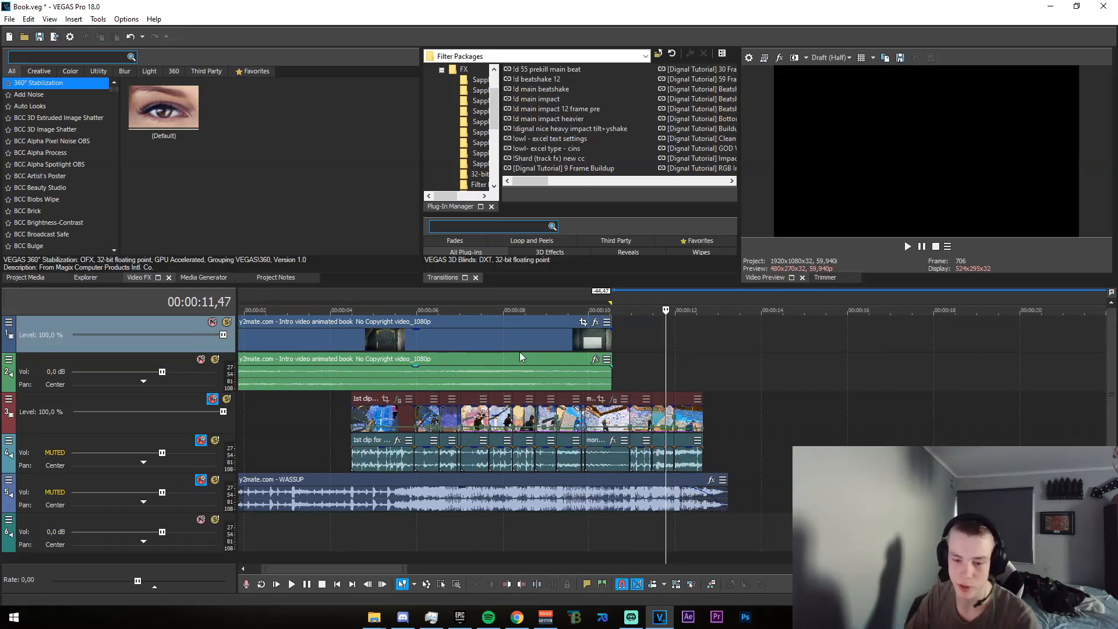
- Delete the book intro's audio track
{"action": "left_click", "coordinate": [539, 372]}
{"action": "scroll", "coordinate": [594, 373], "scroll_direction": "down", "scroll_amount": 1}
{"action": "right_click", "coordinate": [629, 370]}
{"action": "left_click", "coordinate": [664, 282]}
- Insert a freeze frame in the book intro clip at 00:00:08,37, where the blank paper is shown
{"action": "left_click", "coordinate": [481, 347]}
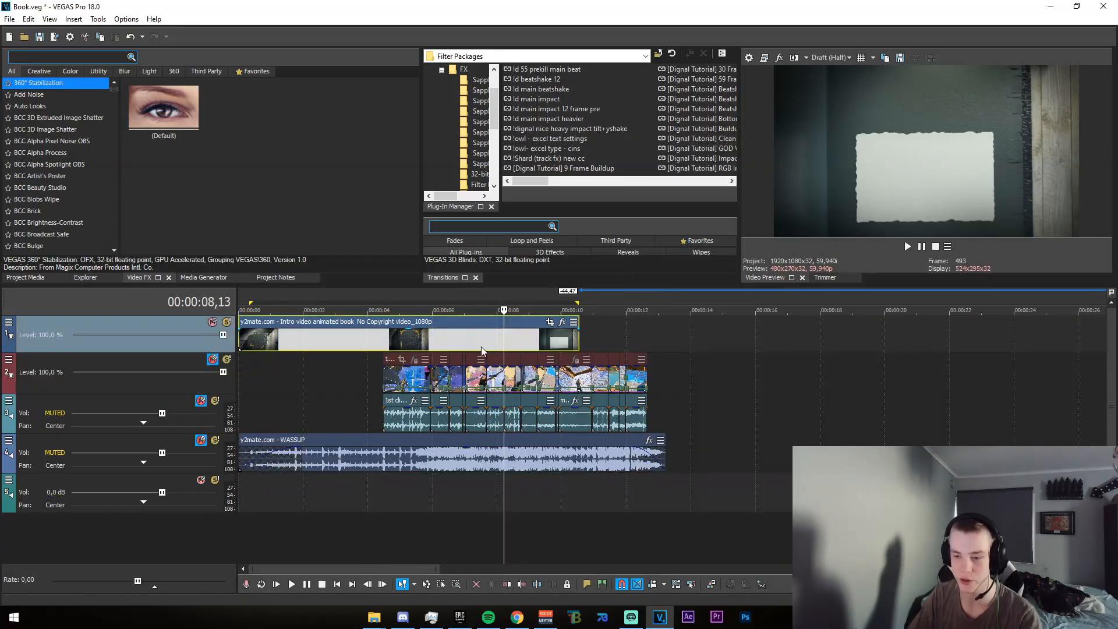
{"action": "scroll", "coordinate": [508, 351], "scroll_direction": "up", "scroll_amount": 3}
{"action": "left_click_drag", "start_coordinate": [666, 337], "coordinate": [752, 342]}
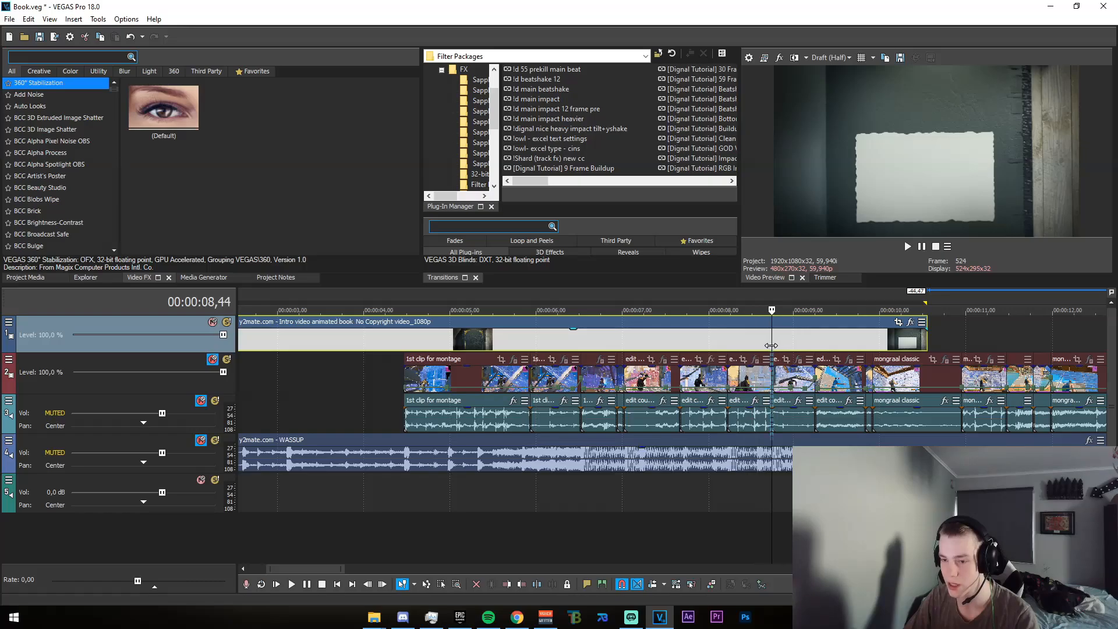
{"action": "right_click", "coordinate": [761, 347]}
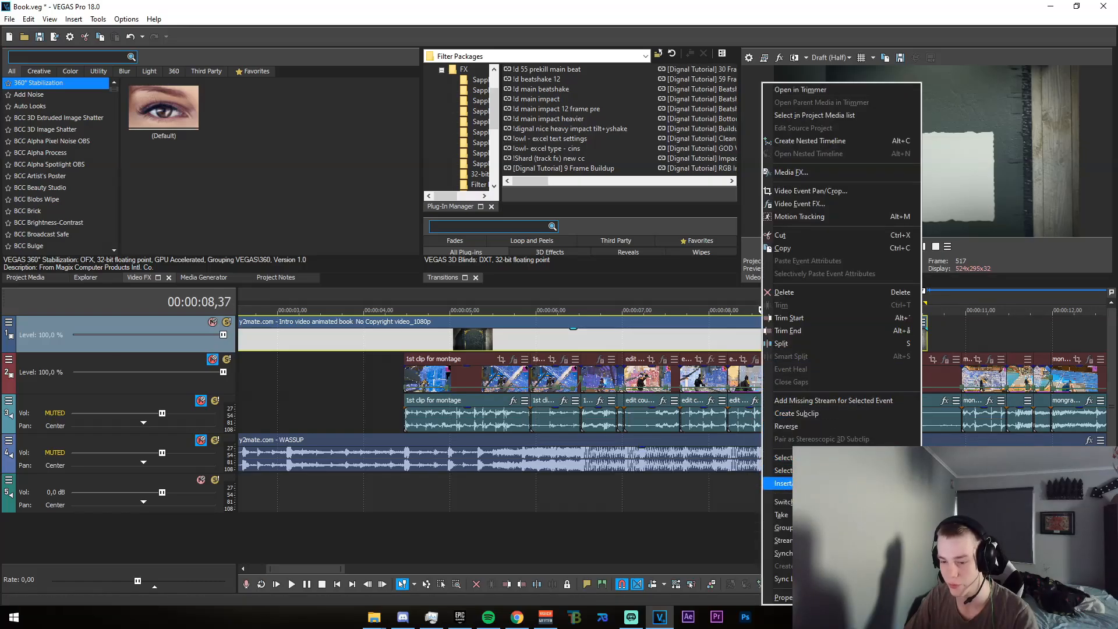
{"action": "left_click", "coordinate": [784, 483]}
{"action": "scroll", "coordinate": [662, 405], "scroll_direction": "down", "scroll_amount": 5}
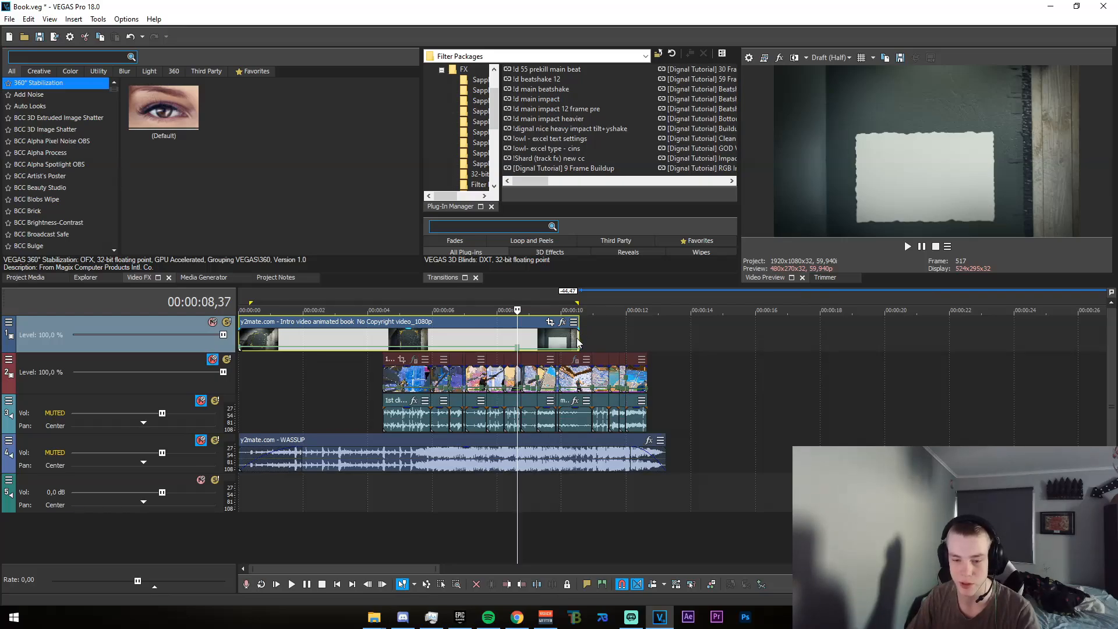
- Extend the book intro's end to about 12 seconds, then time-compress the clip to end where the first montage clip begins
{"action": "left_click_drag", "start_coordinate": [578, 338], "coordinate": [626, 341]}
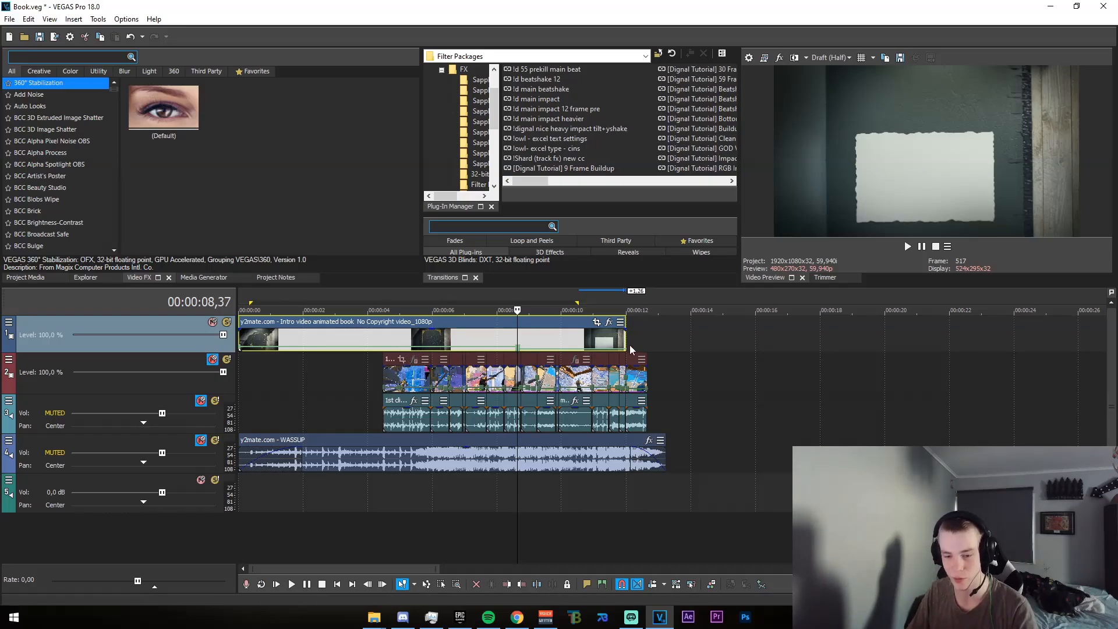
{"action": "left_click_drag", "start_coordinate": [626, 339], "coordinate": [383, 358]}
{"action": "left_click", "coordinate": [368, 375]}
{"action": "left_click", "coordinate": [385, 397]}
{"action": "scroll", "coordinate": [460, 410], "scroll_direction": "up", "scroll_amount": 3}
{"action": "scroll", "coordinate": [458, 408], "scroll_direction": "down", "scroll_amount": 5}
{"action": "scroll", "coordinate": [356, 371], "scroll_direction": "up", "scroll_amount": 2}
- Play the compressed book intro from the start of the timeline to check its timing
{"action": "left_click_drag", "start_coordinate": [461, 341], "coordinate": [239, 344]}
{"action": "left_click", "coordinate": [240, 344]}
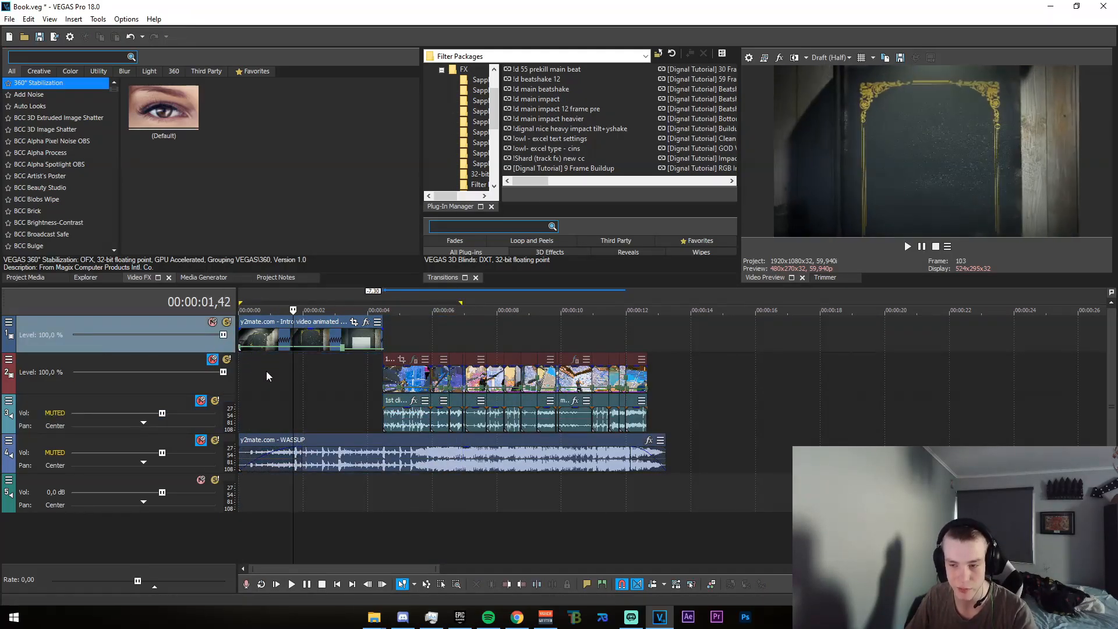
{"action": "scroll", "coordinate": [326, 389], "scroll_direction": "up", "scroll_amount": 2}
{"action": "key", "text": "space"}
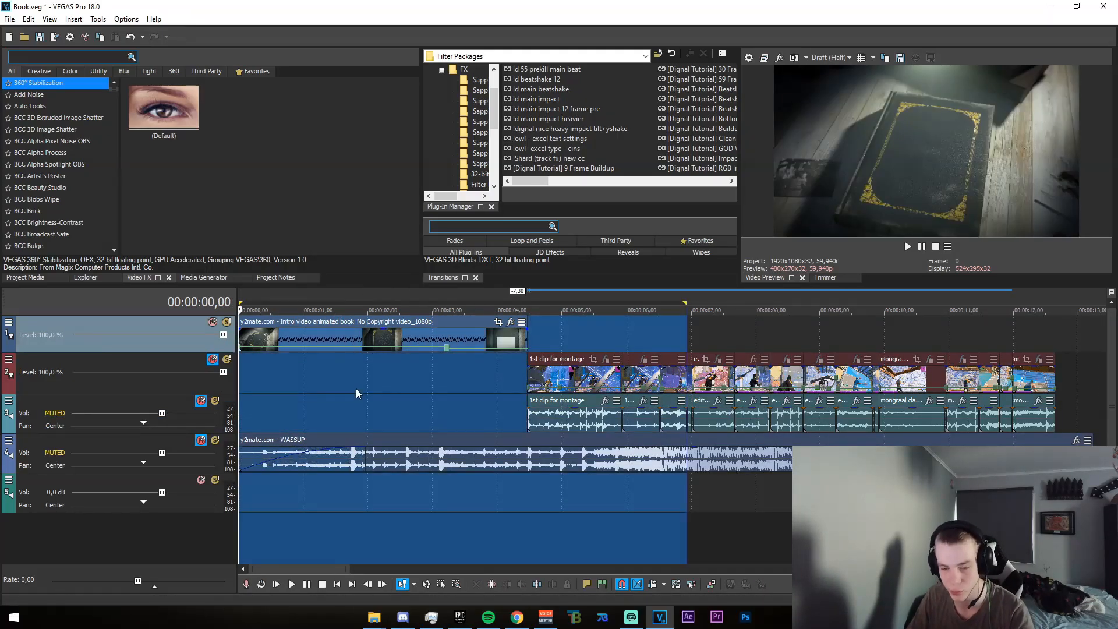
{"action": "key", "text": "space"}
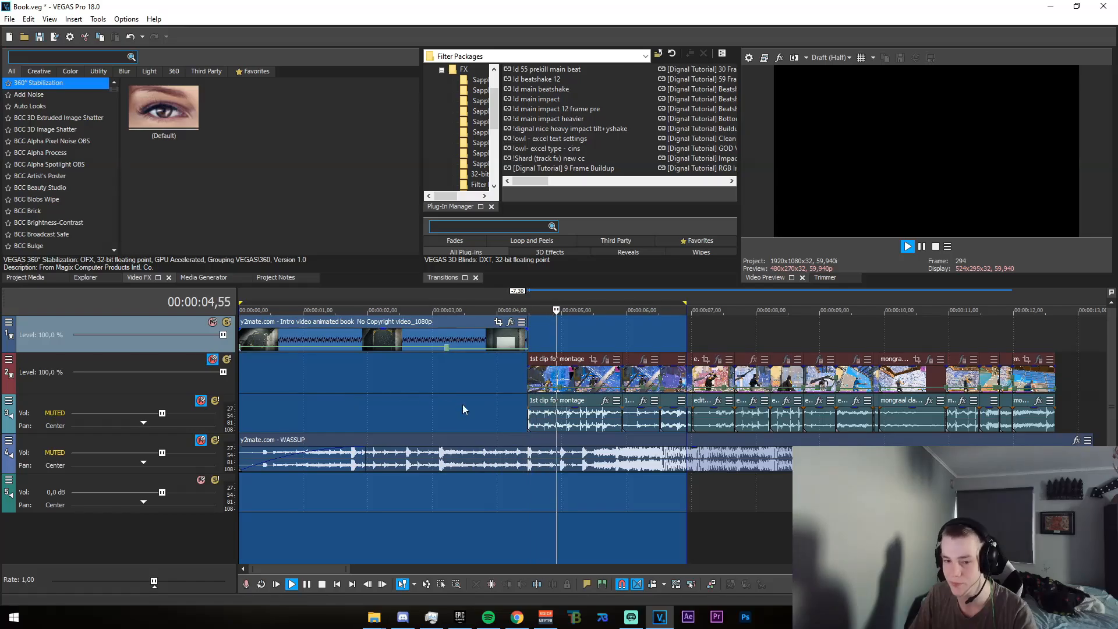
- Unmute the montage video, montage audio and music tracks
{"action": "left_click", "coordinate": [495, 411]}
{"action": "left_click", "coordinate": [201, 401]}
{"action": "left_click", "coordinate": [202, 441]}
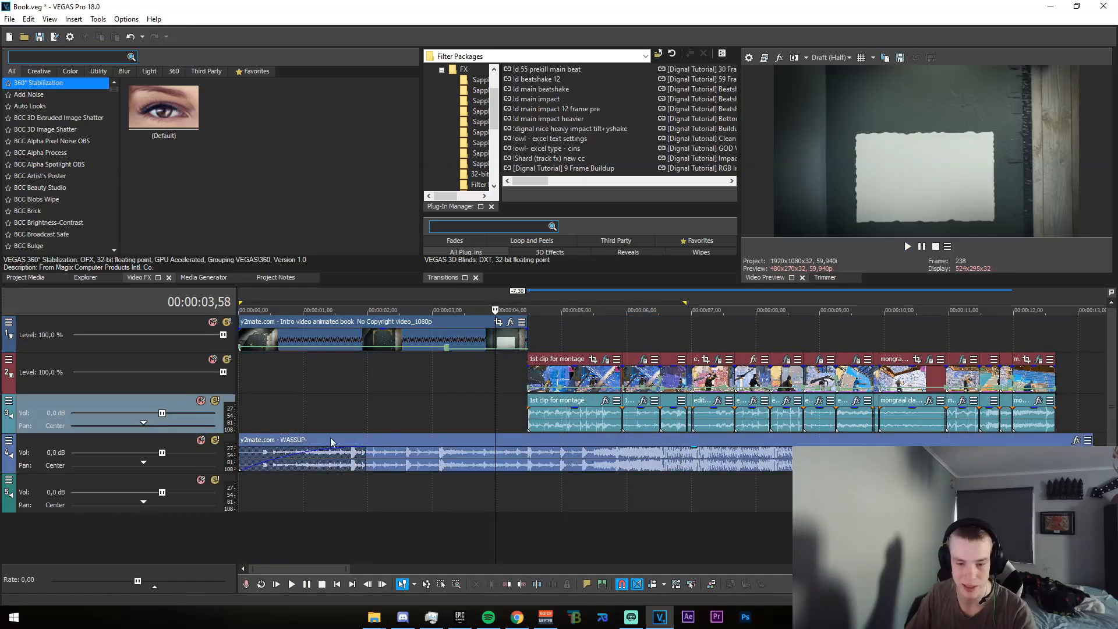
- Insert a new video track at the top and copy the first montage clip onto it
{"action": "left_click", "coordinate": [502, 401]}
{"action": "scroll", "coordinate": [571, 389], "scroll_direction": "up", "scroll_amount": 3}
{"action": "left_click", "coordinate": [714, 376]}
{"action": "scroll", "coordinate": [693, 396], "scroll_direction": "down", "scroll_amount": 3}
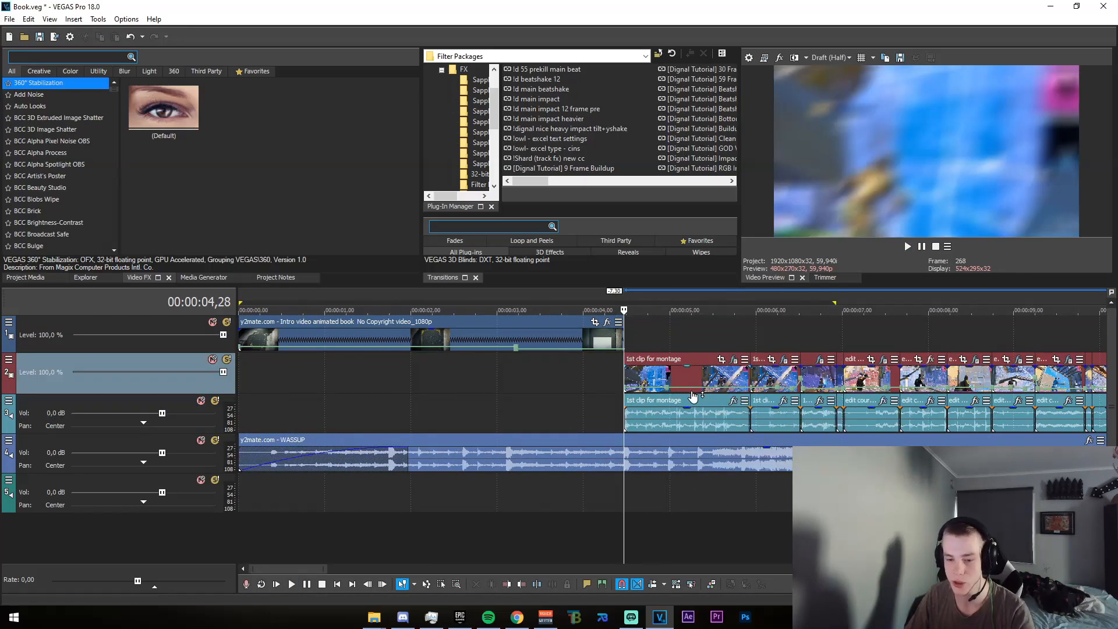
{"action": "key", "text": "ctrl+shift+q"}
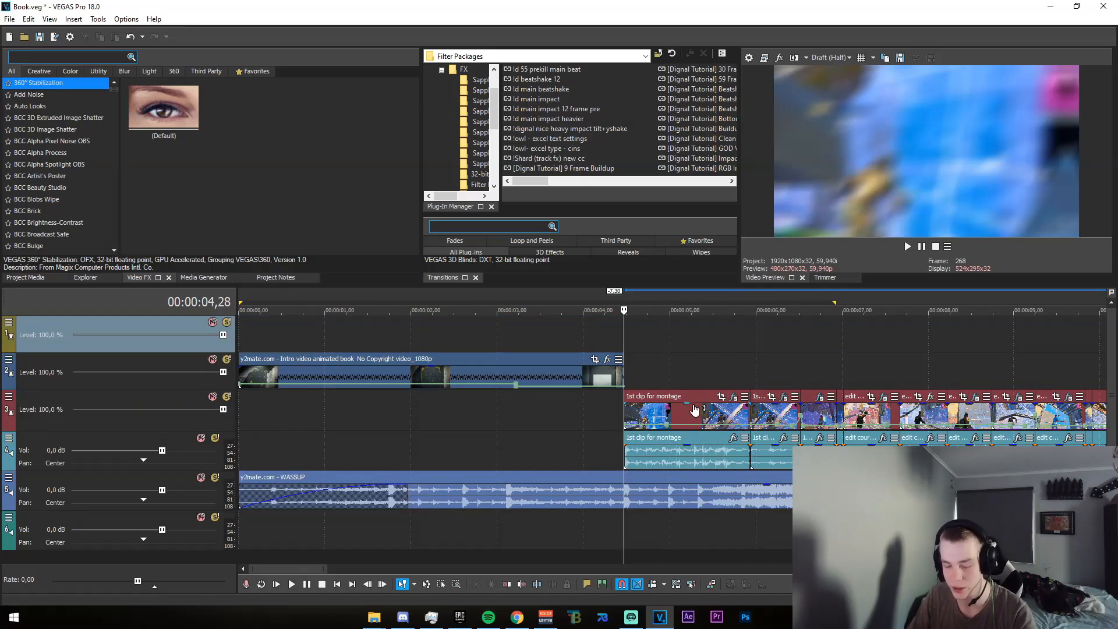
{"action": "left_click", "coordinate": [693, 414]}
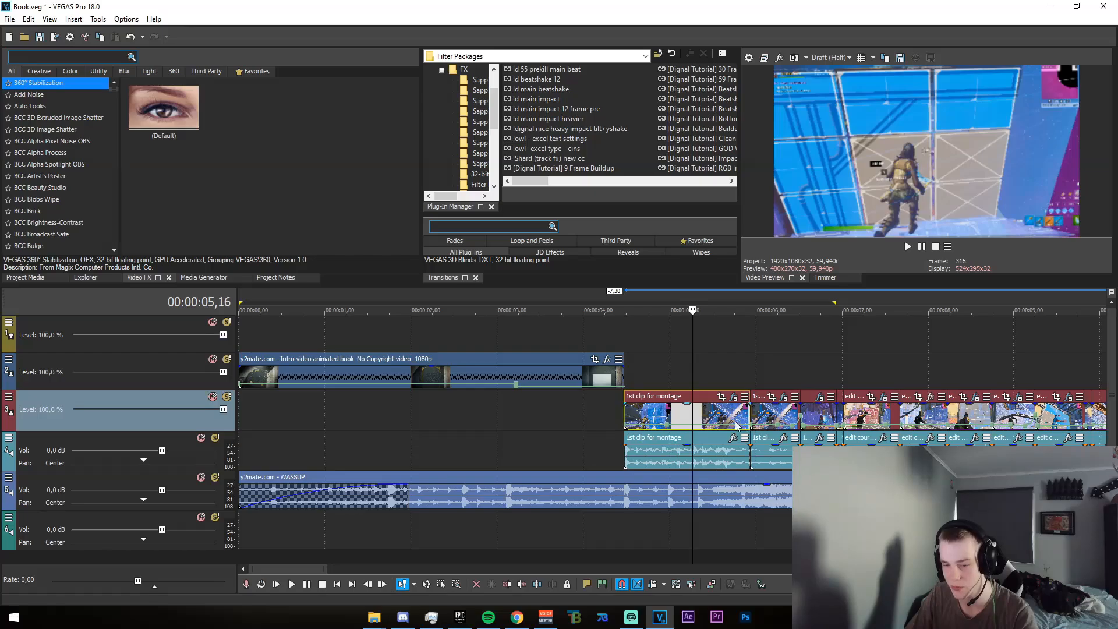
{"action": "left_click_drag", "start_coordinate": [688, 414], "coordinate": [685, 333]}
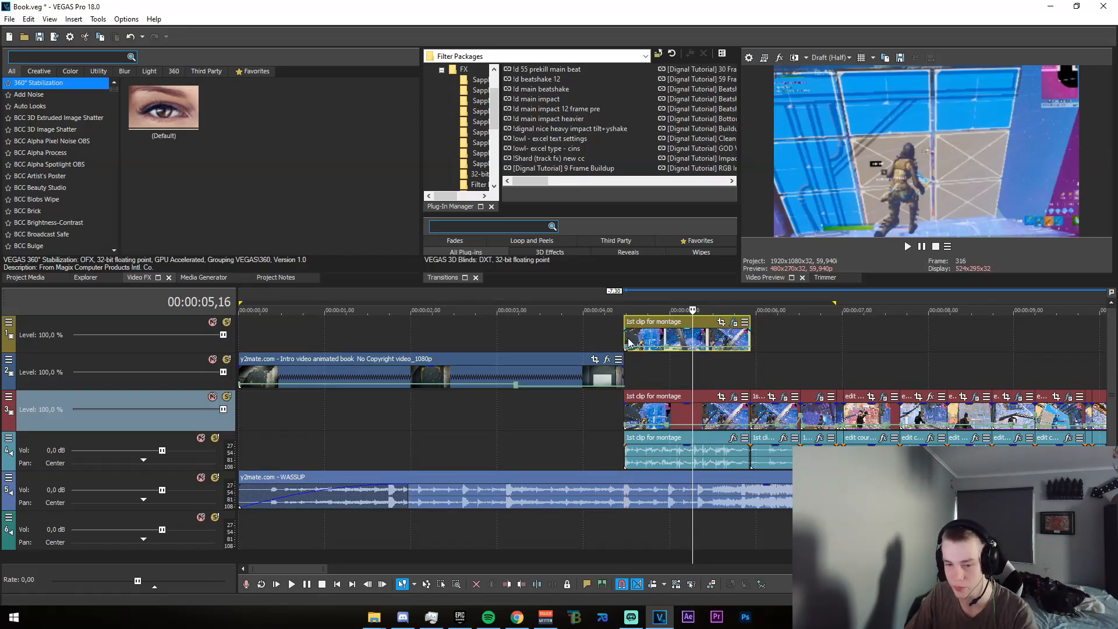
- Move the copied clip one frame earlier so it starts at 00:00:04,27
{"action": "left_click", "coordinate": [628, 342]}
{"action": "scroll", "coordinate": [628, 343], "scroll_direction": "up", "scroll_amount": 5}
{"action": "left_click_drag", "start_coordinate": [667, 334], "coordinate": [656, 338]}
{"action": "left_click", "coordinate": [655, 338]}
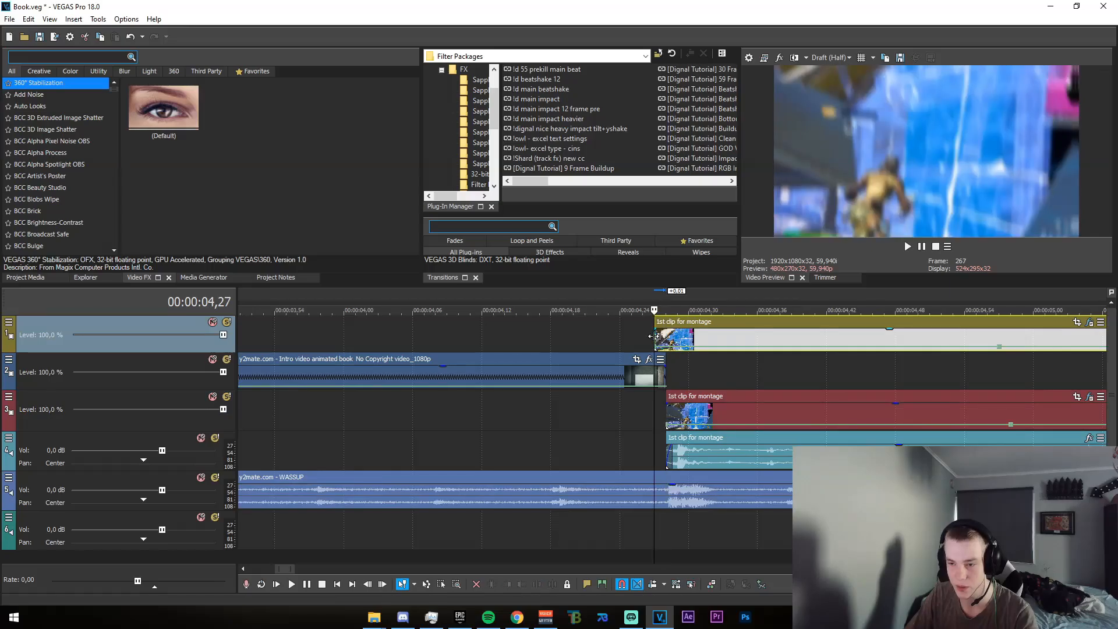
- Remove all the video event effects from the copied clip, keeping only Pan/Crop
{"action": "left_click", "coordinate": [1089, 322]}
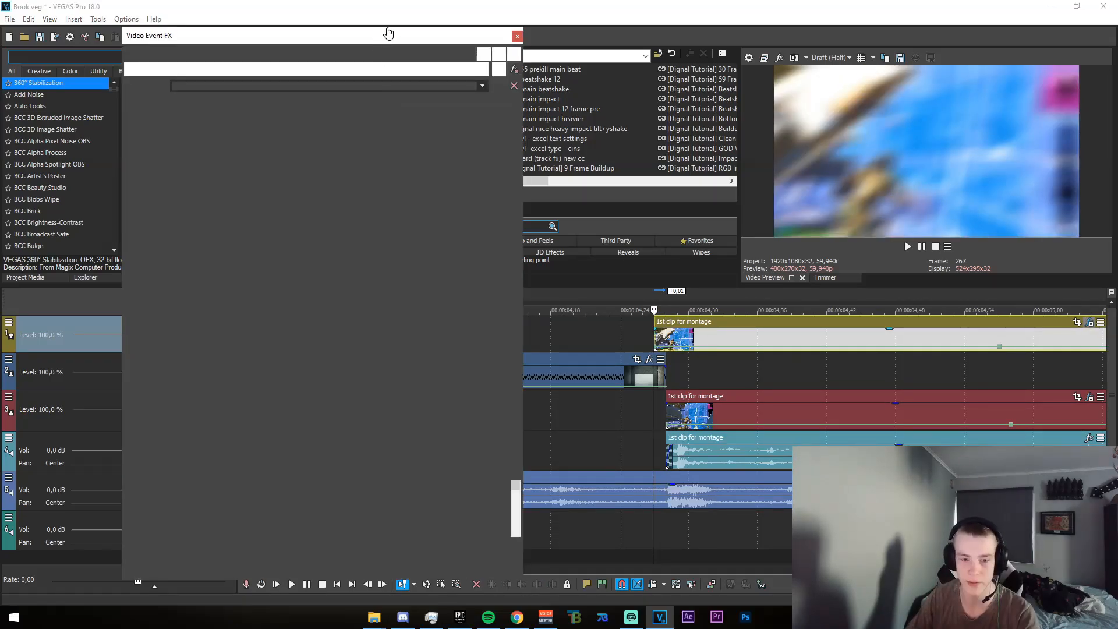
{"action": "left_click", "coordinate": [516, 70]}
{"action": "left_click", "coordinate": [516, 69]}
{"action": "left_click", "coordinate": [516, 70]}
{"action": "left_click", "coordinate": [516, 70]}
{"action": "left_click", "coordinate": [516, 70]}
{"action": "left_click", "coordinate": [515, 69]}
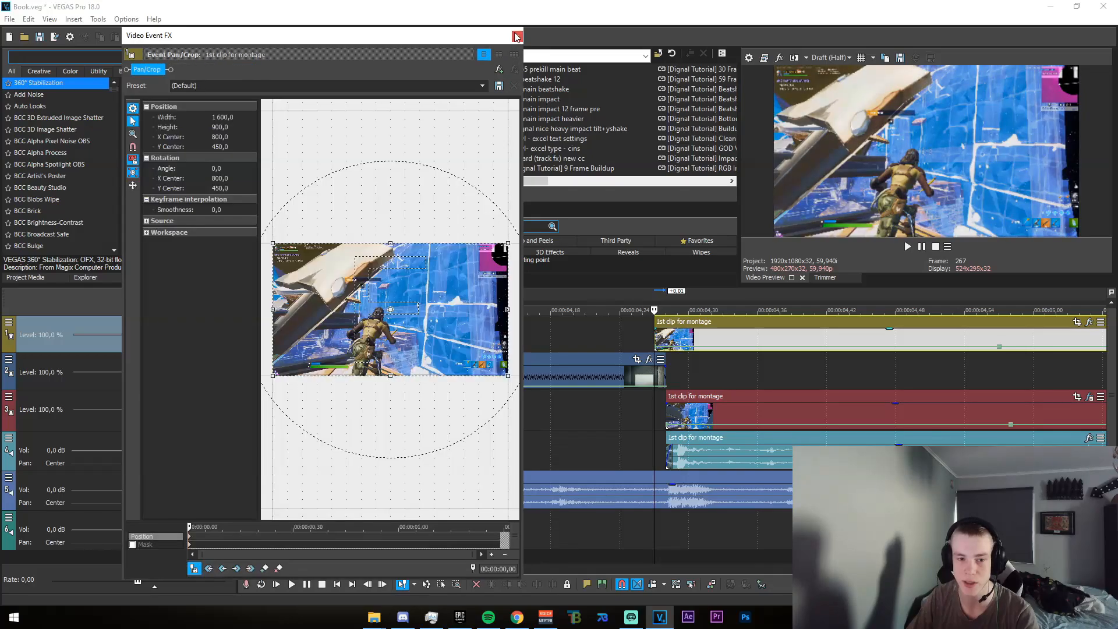
{"action": "left_click", "coordinate": [517, 36]}
- Remove the copied clip's velocity envelope and freeze its frame at 00:00:04,27
{"action": "right_click", "coordinate": [887, 326]}
{"action": "right_click", "coordinate": [829, 341]}
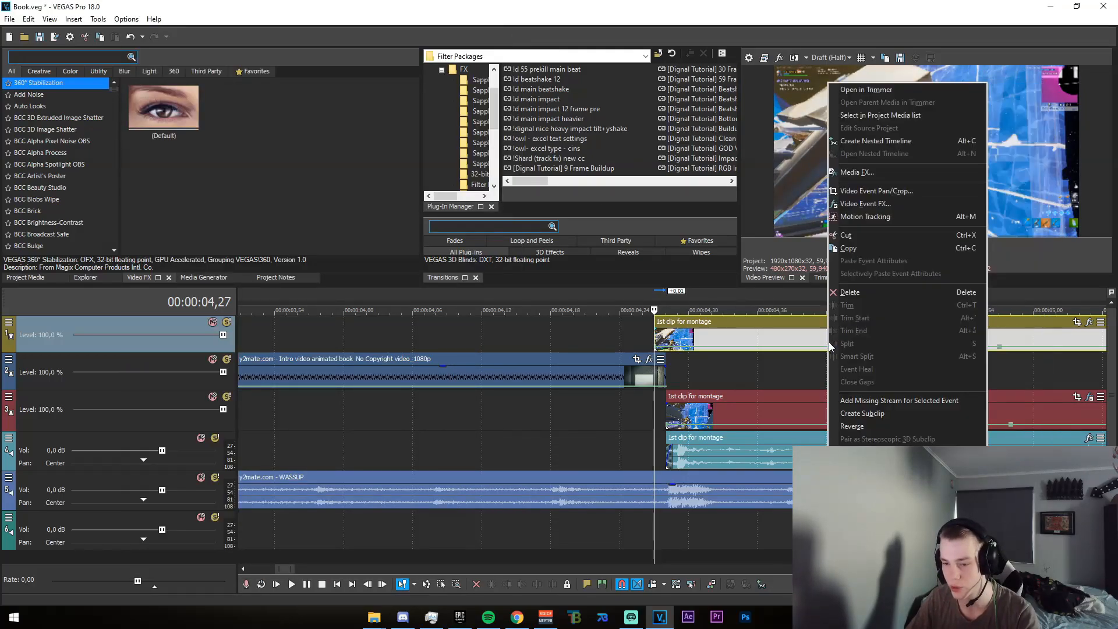
{"action": "left_click", "coordinate": [879, 496]}
{"action": "scroll", "coordinate": [752, 334], "scroll_direction": "down", "scroll_amount": 3}
{"action": "scroll", "coordinate": [752, 334], "scroll_direction": "up", "scroll_amount": 1}
{"action": "right_click", "coordinate": [749, 346]}
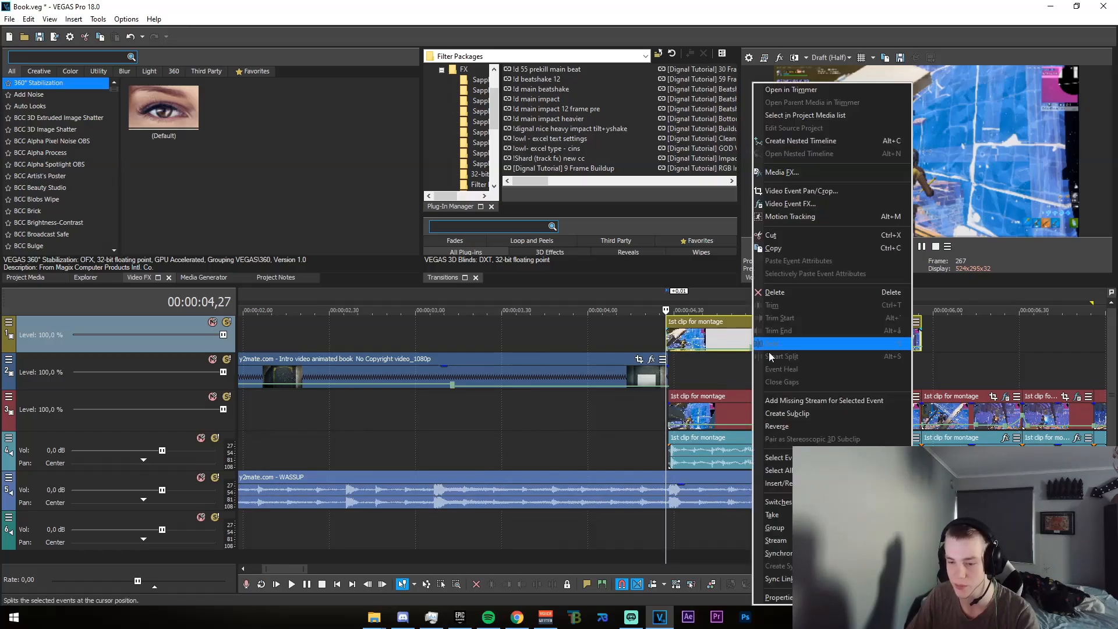
{"action": "left_click", "coordinate": [827, 483]}
{"action": "right_click", "coordinate": [750, 332]}
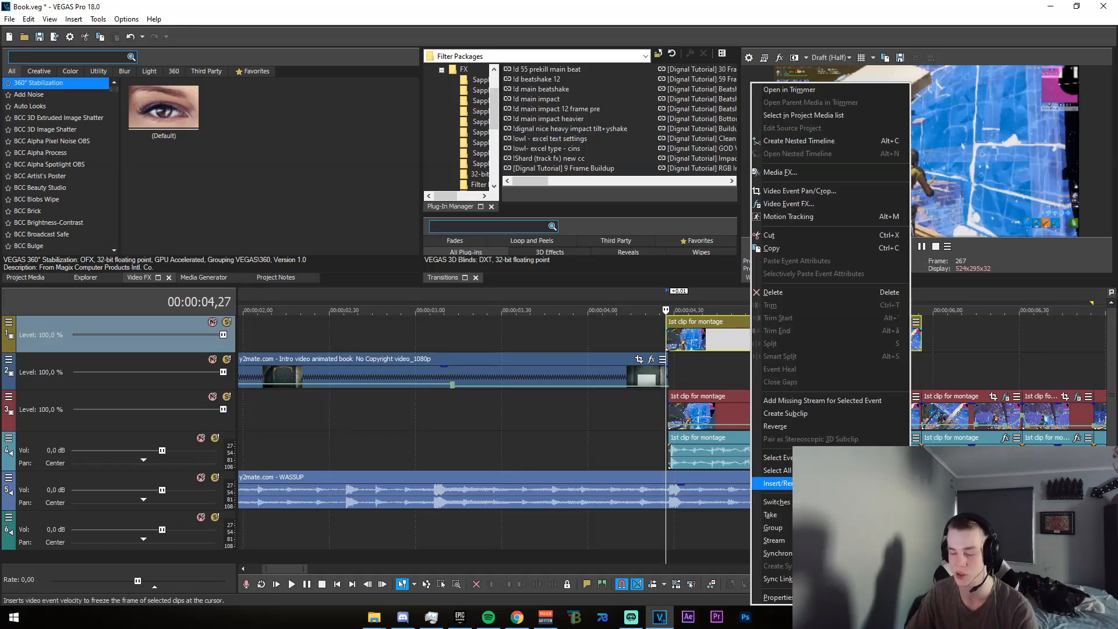
{"action": "left_click", "coordinate": [827, 484]}
- Move the frozen clip earlier to start at 00:00:03,09, then split it at 00:00:04,28 and delete the remainder
{"action": "scroll", "coordinate": [767, 403], "scroll_direction": "down", "scroll_amount": 1}
{"action": "left_click_drag", "start_coordinate": [429, 340], "coordinate": [493, 342]}
{"action": "left_click", "coordinate": [505, 344]}
{"action": "left_click", "coordinate": [493, 342]}
{"action": "scroll", "coordinate": [594, 362], "scroll_direction": "up", "scroll_amount": 1}
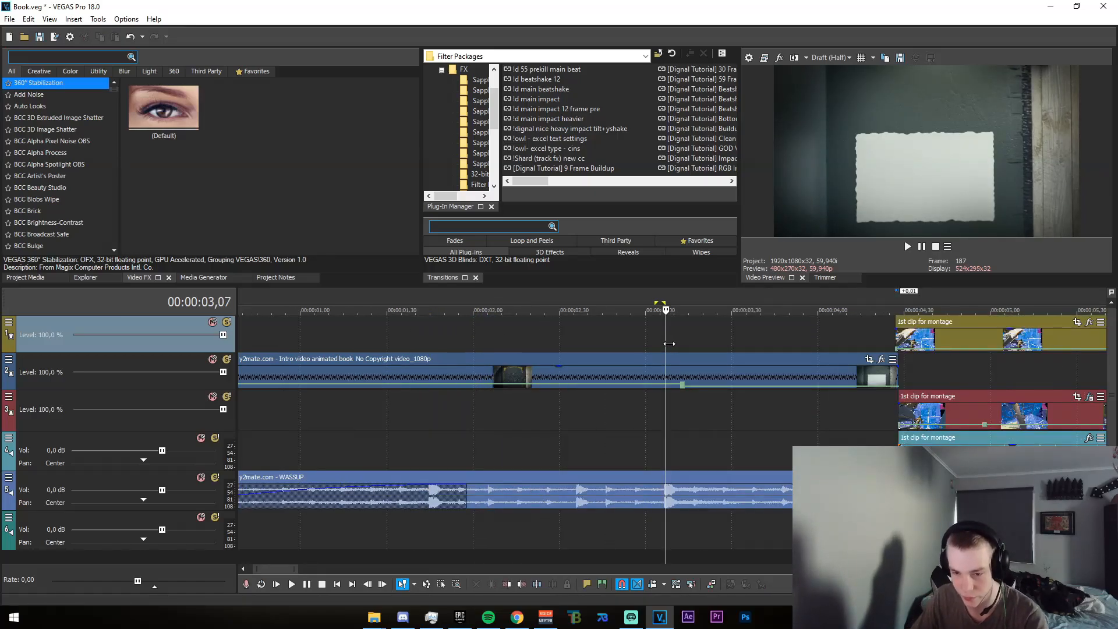
{"action": "left_click_drag", "start_coordinate": [905, 340], "coordinate": [705, 338]}
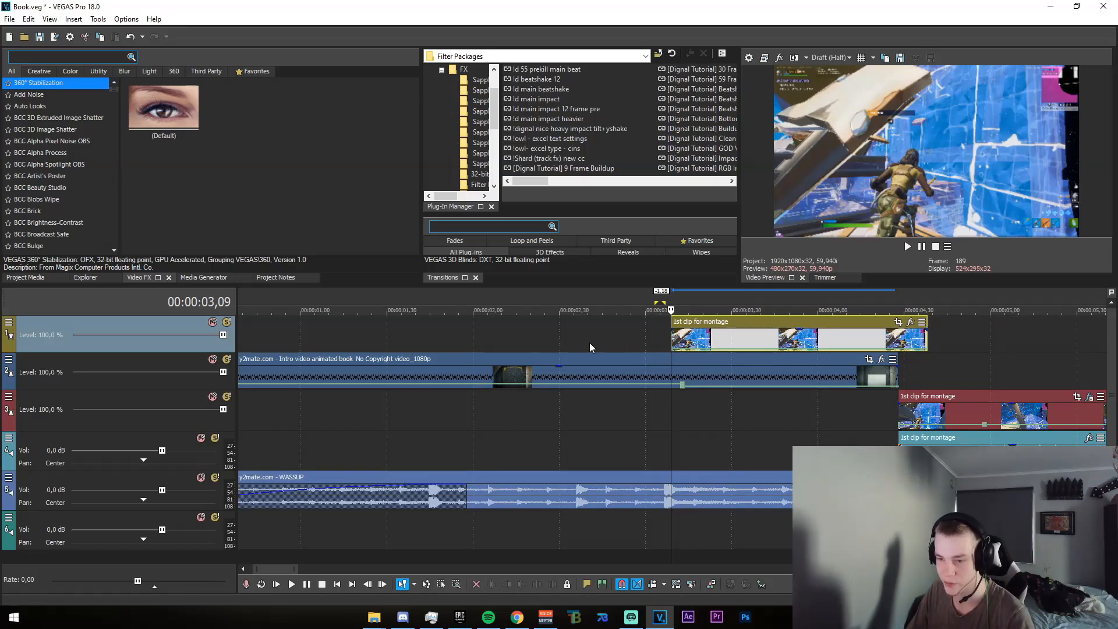
{"action": "key", "text": "s"}
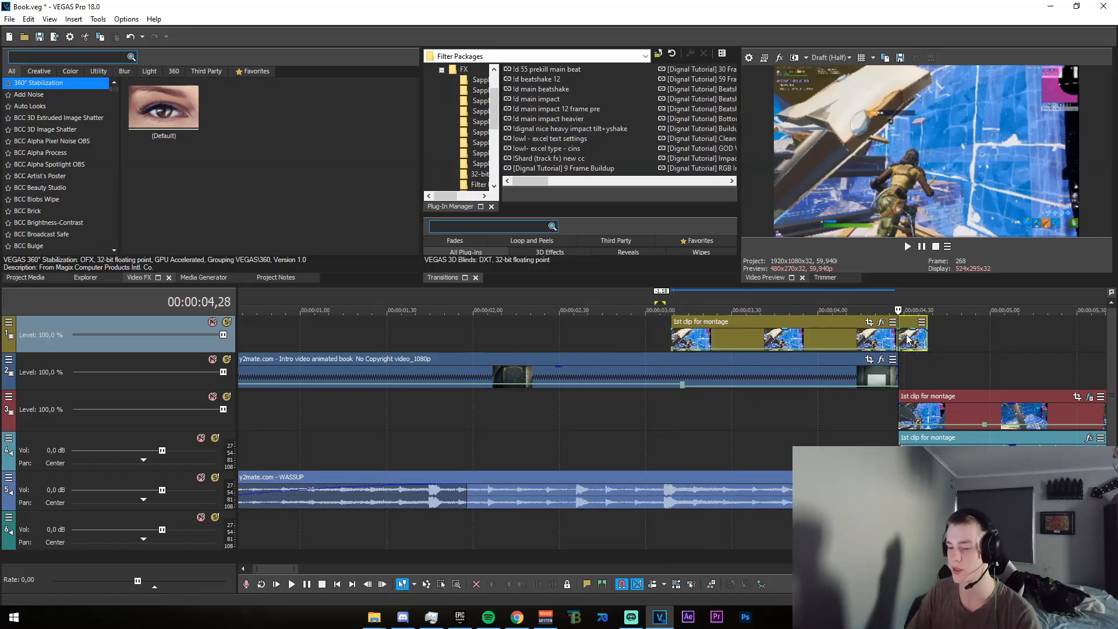
{"action": "key", "text": "Delete"}
- Play back the section around the frozen clip to check its appearance against the music
{"action": "scroll", "coordinate": [908, 339], "scroll_direction": "down", "scroll_amount": 1}
{"action": "left_click_drag", "start_coordinate": [437, 415], "coordinate": [748, 459]}
{"action": "key", "text": "space"}
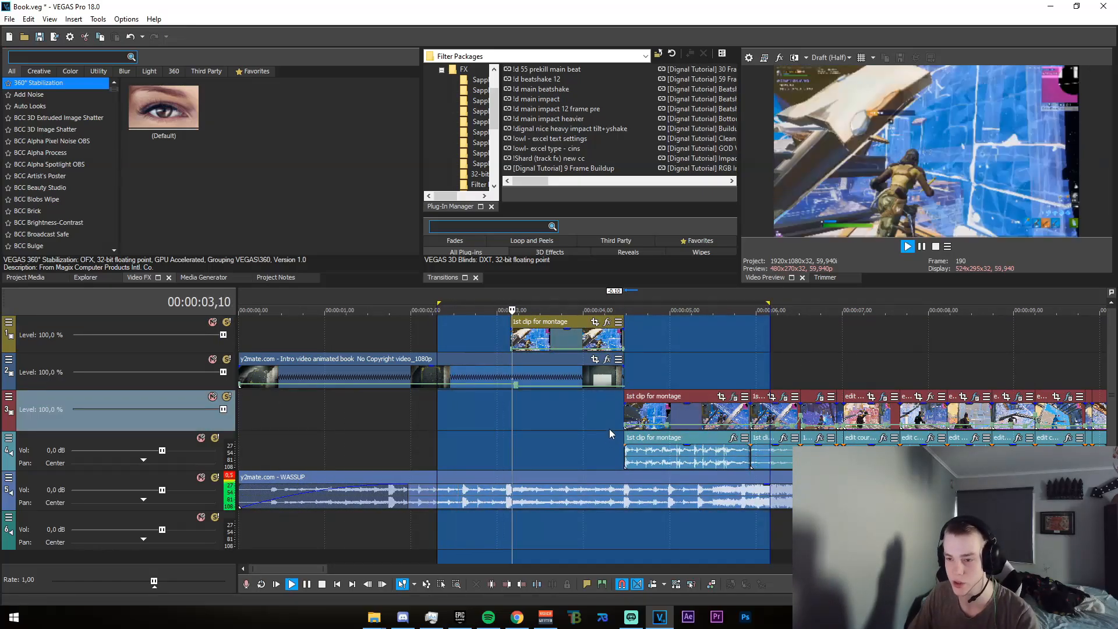
{"action": "key", "text": "space"}
{"action": "mouse_move", "coordinate": [557, 436]}
{"action": "left_mouse_down"}
{"action": "mouse_move", "coordinate": [658, 431]}
{"action": "mouse_move", "coordinate": [548, 442]}
{"action": "left_mouse_up"}
{"action": "left_click", "coordinate": [544, 442]}
{"action": "left_click", "coordinate": [556, 335]}
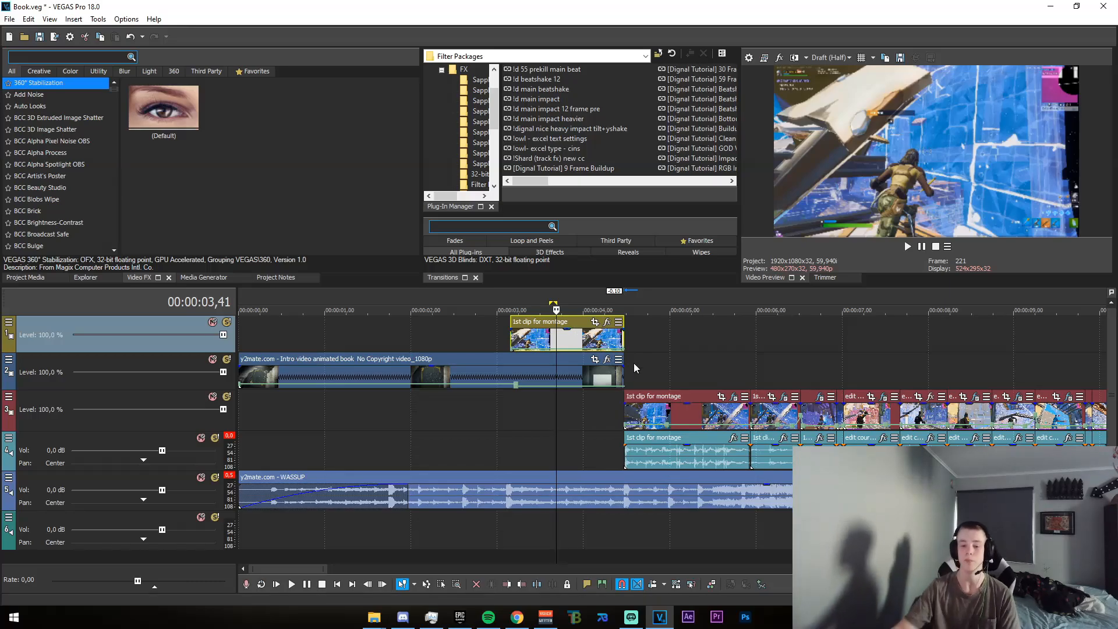
- Resize and position the frozen clip with Pan/Crop to fit the book's blank paper, using width 3 873,6, X center 819,0 and Y center 96,2
{"action": "left_click", "coordinate": [512, 428]}
{"action": "left_click", "coordinate": [514, 425]}
{"action": "scroll", "coordinate": [605, 451], "scroll_direction": "up", "scroll_amount": 1}
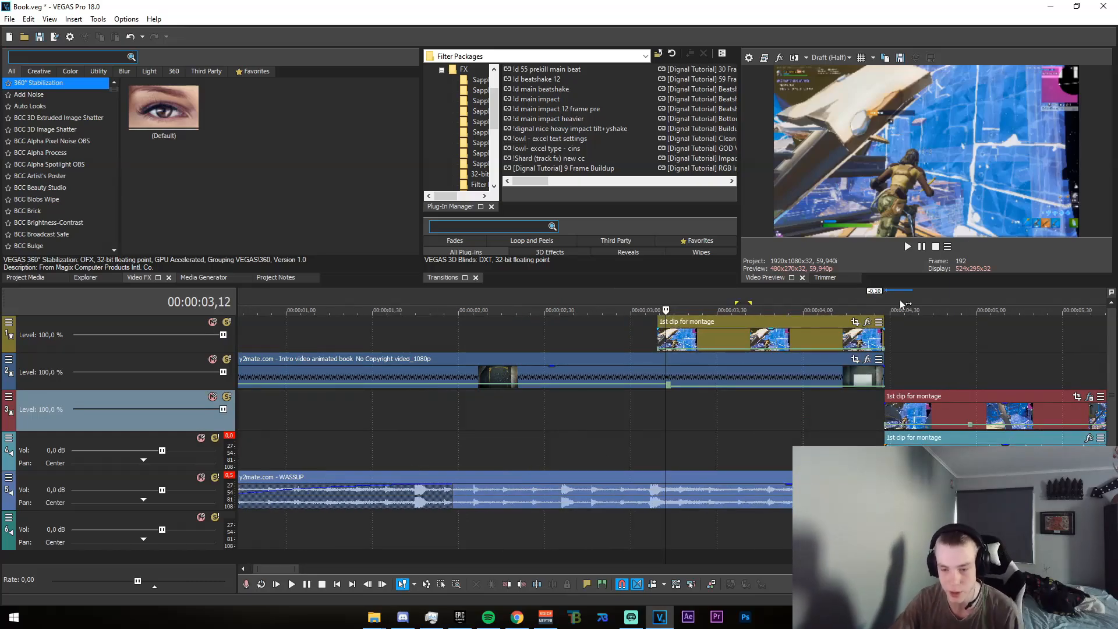
{"action": "left_click", "coordinate": [672, 440]}
{"action": "left_click", "coordinate": [726, 445]}
{"action": "left_click", "coordinate": [855, 322]}
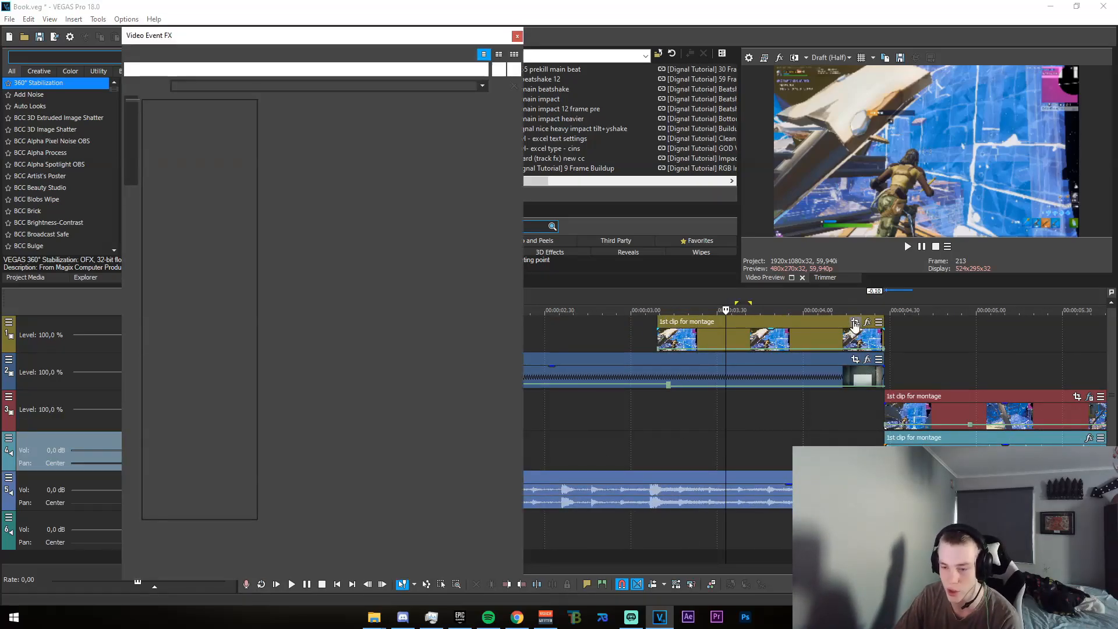
{"action": "scroll", "coordinate": [446, 273], "scroll_direction": "down", "scroll_amount": 4}
{"action": "scroll", "coordinate": [447, 272], "scroll_direction": "down", "scroll_amount": 1}
{"action": "mouse_move", "coordinate": [440, 282]}
{"action": "left_mouse_down"}
{"action": "mouse_move", "coordinate": [541, 225]}
{"action": "mouse_move", "coordinate": [445, 265]}
{"action": "mouse_move", "coordinate": [522, 233]}
{"action": "mouse_move", "coordinate": [438, 287]}
{"action": "mouse_move", "coordinate": [440, 265]}
{"action": "left_mouse_up"}
{"action": "scroll", "coordinate": [445, 263], "scroll_direction": "down", "scroll_amount": 1}
{"action": "left_click_drag", "start_coordinate": [506, 226], "coordinate": [501, 229]}
{"action": "left_click_drag", "start_coordinate": [423, 263], "coordinate": [422, 261]}
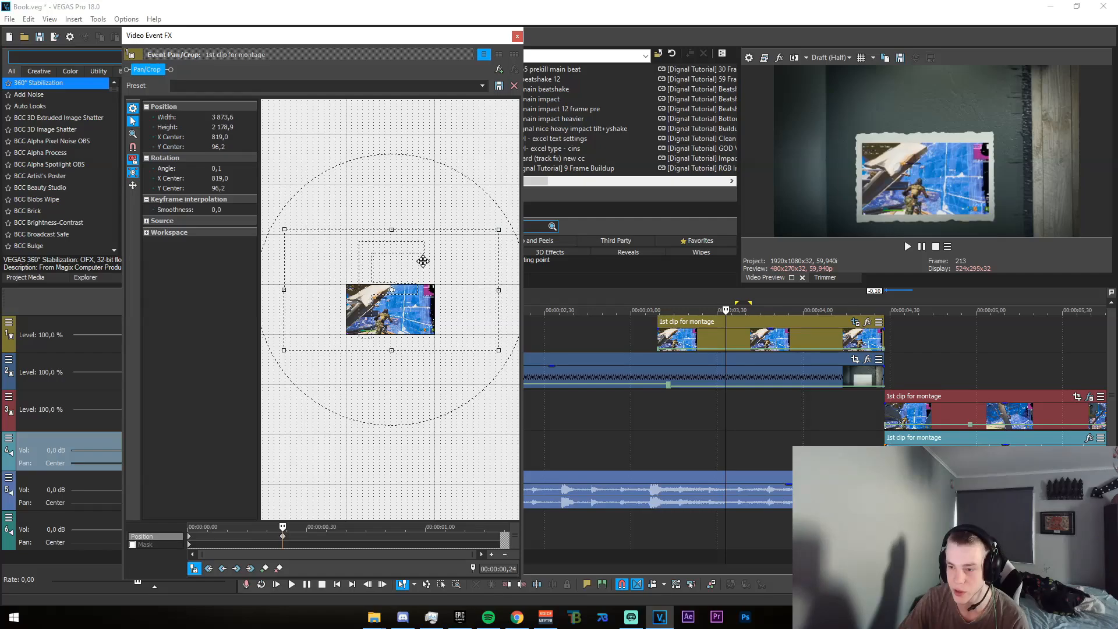
{"action": "left_click", "coordinate": [517, 36]}
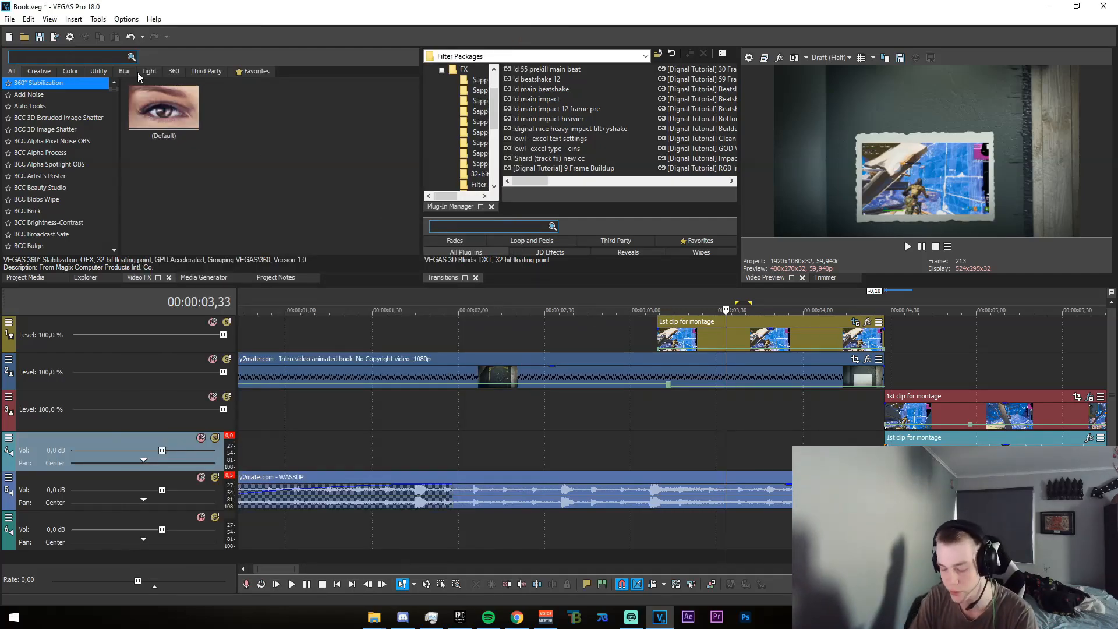
- Add the default S_DropShadow effect to the top video track with Shift X and Shift Y at 0,000 and Shadow Blur at 0,009
{"action": "type", "text": "dropsha"}
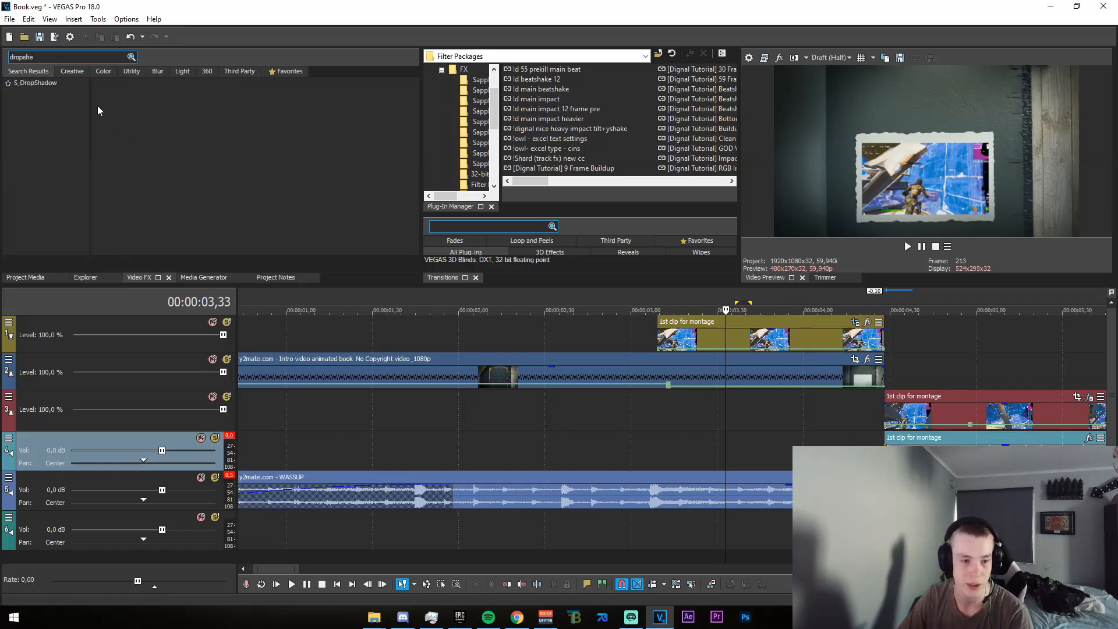
{"action": "left_click_drag", "start_coordinate": [134, 108], "coordinate": [302, 344]}
{"action": "left_click_drag", "start_coordinate": [176, 328], "coordinate": [178, 329]}
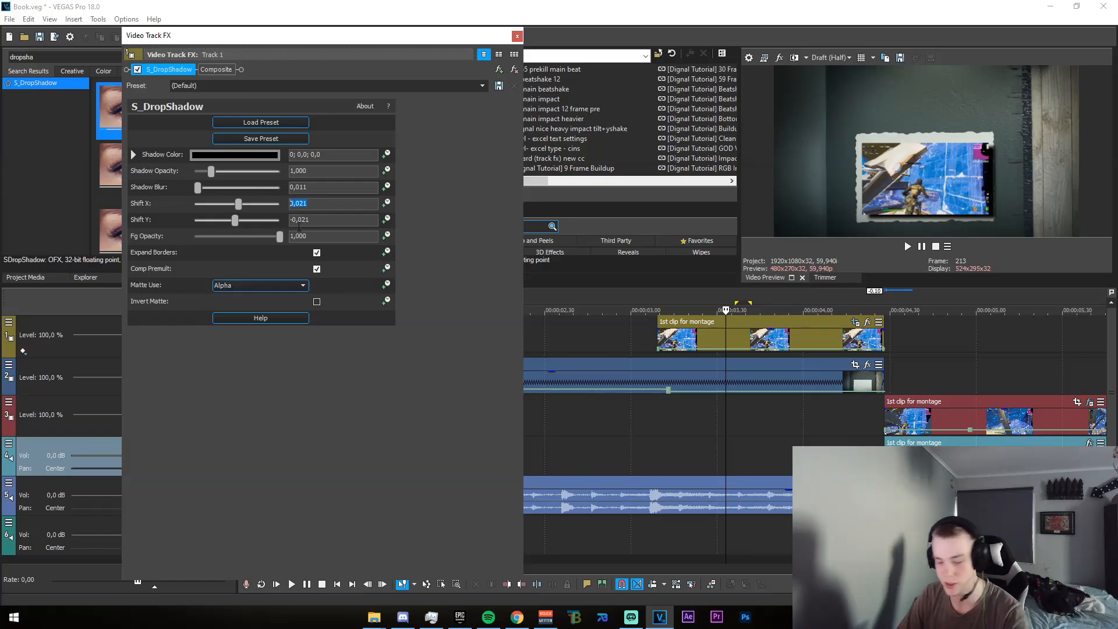
{"action": "left_click", "coordinate": [310, 186]}
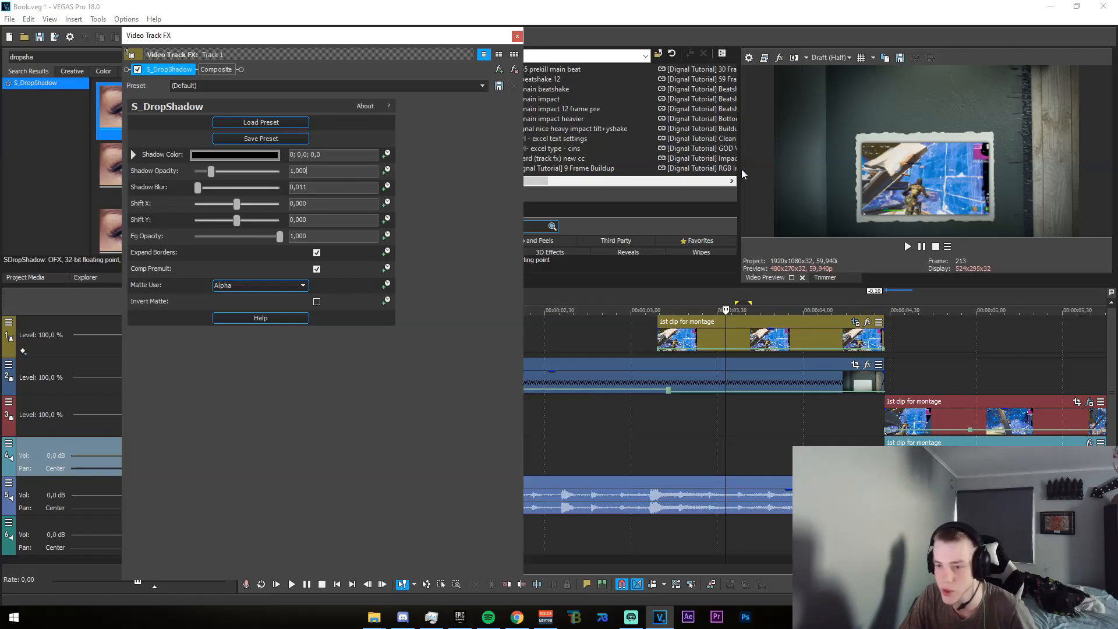
{"action": "left_click_drag", "start_coordinate": [198, 184], "coordinate": [198, 186]}
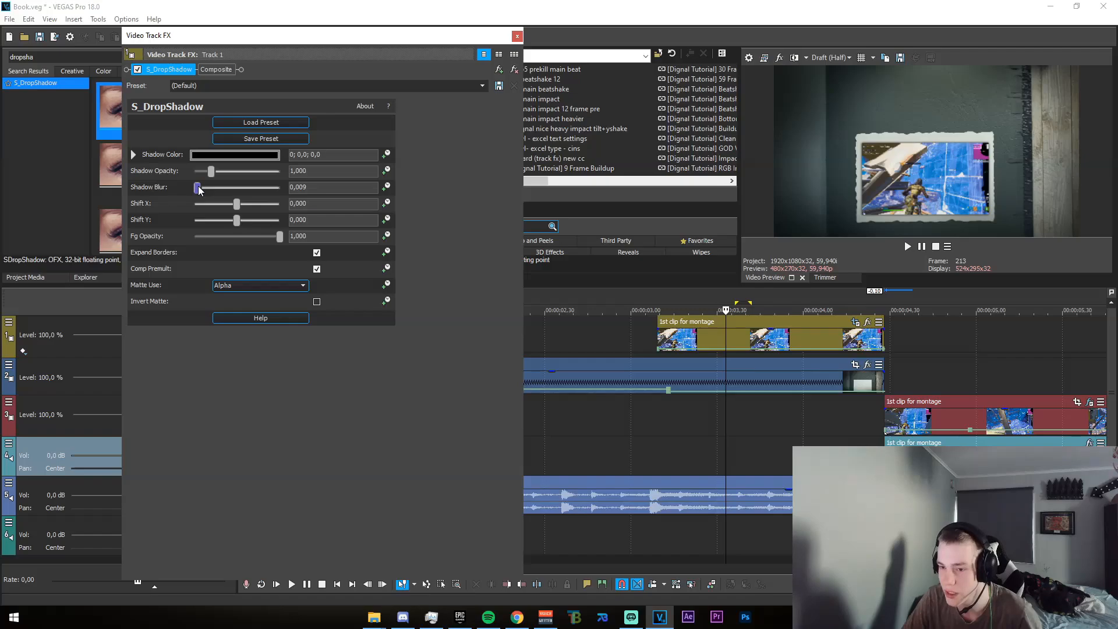
{"action": "left_click", "coordinate": [517, 37]}
- Correct the frozen clip's Pan/Crop keyframes so it keeps its paper-fitting size from its first frame
{"action": "left_click", "coordinate": [738, 452]}
{"action": "left_click", "coordinate": [621, 452]}
{"action": "left_click", "coordinate": [684, 452]}
{"action": "scroll", "coordinate": [683, 455], "scroll_direction": "down", "scroll_amount": 3}
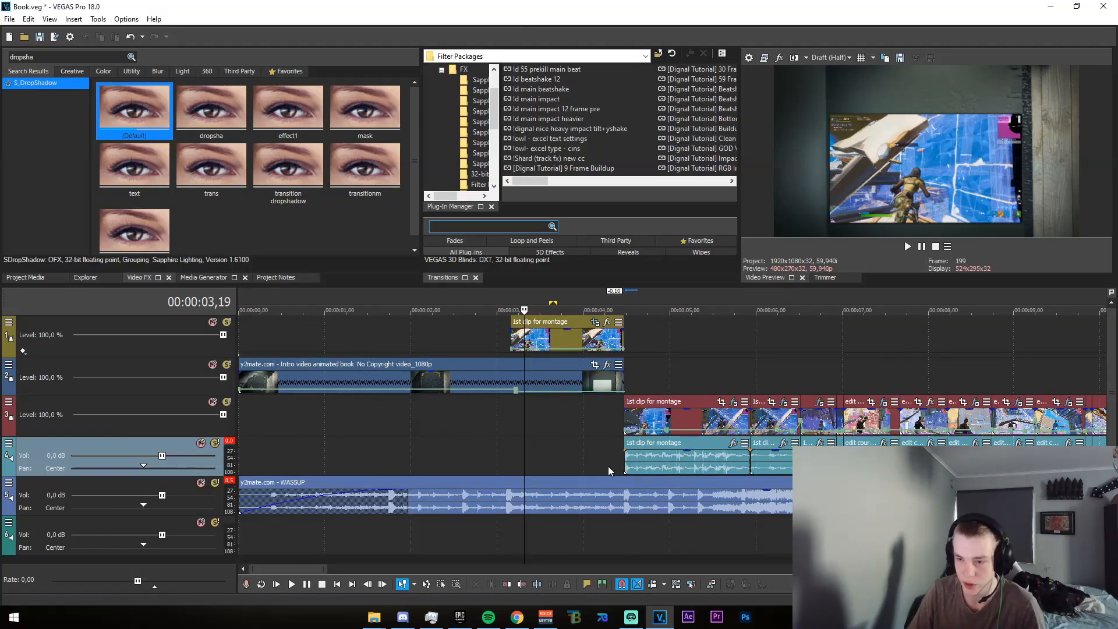
{"action": "left_click", "coordinate": [606, 322]}
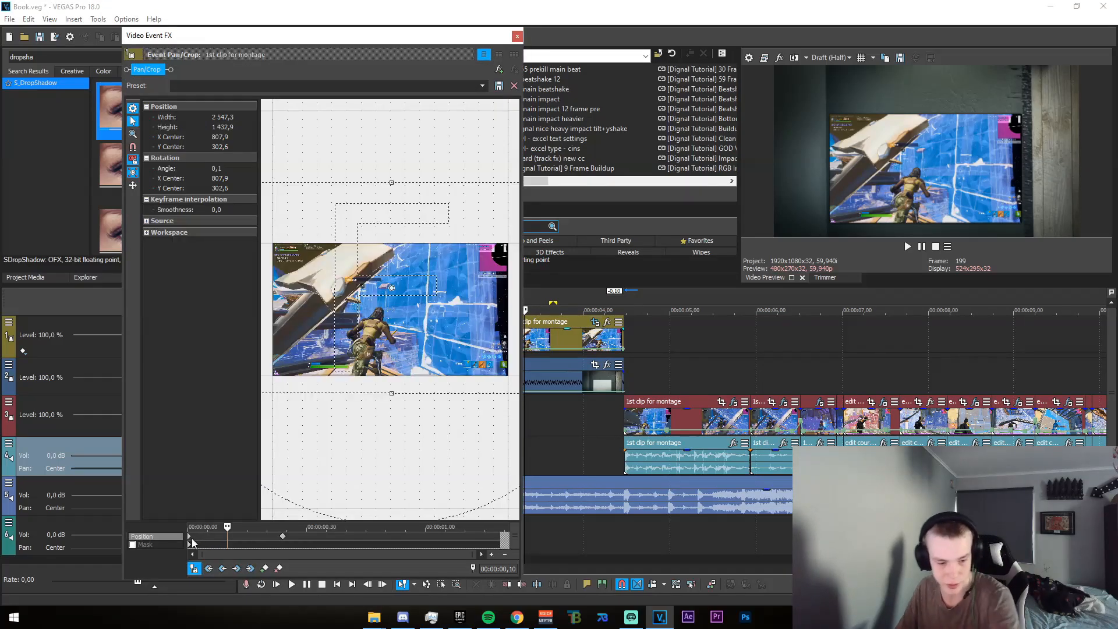
{"action": "left_click", "coordinate": [517, 36]}
{"action": "scroll", "coordinate": [578, 470], "scroll_direction": "down", "scroll_amount": 1}
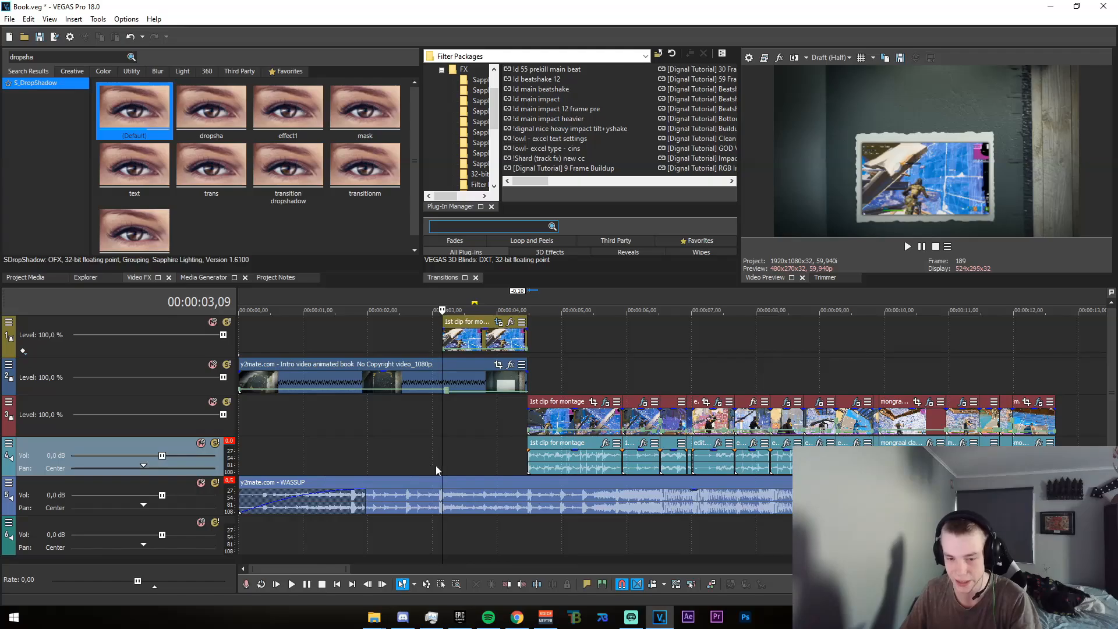
- Give the frozen clip a fade-in of about half a second and find the Gradient Wipe transition
{"action": "scroll", "coordinate": [494, 405], "scroll_direction": "up", "scroll_amount": 4}
{"action": "left_click_drag", "start_coordinate": [668, 321], "coordinate": [752, 325]}
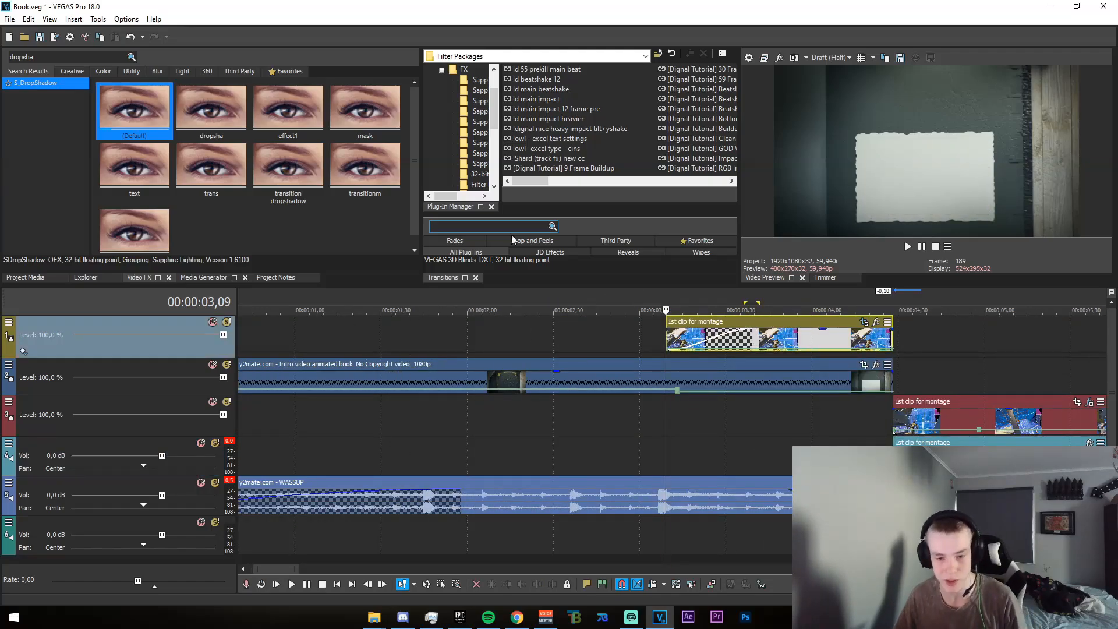
{"action": "left_click_drag", "start_coordinate": [509, 213], "coordinate": [508, 103]}
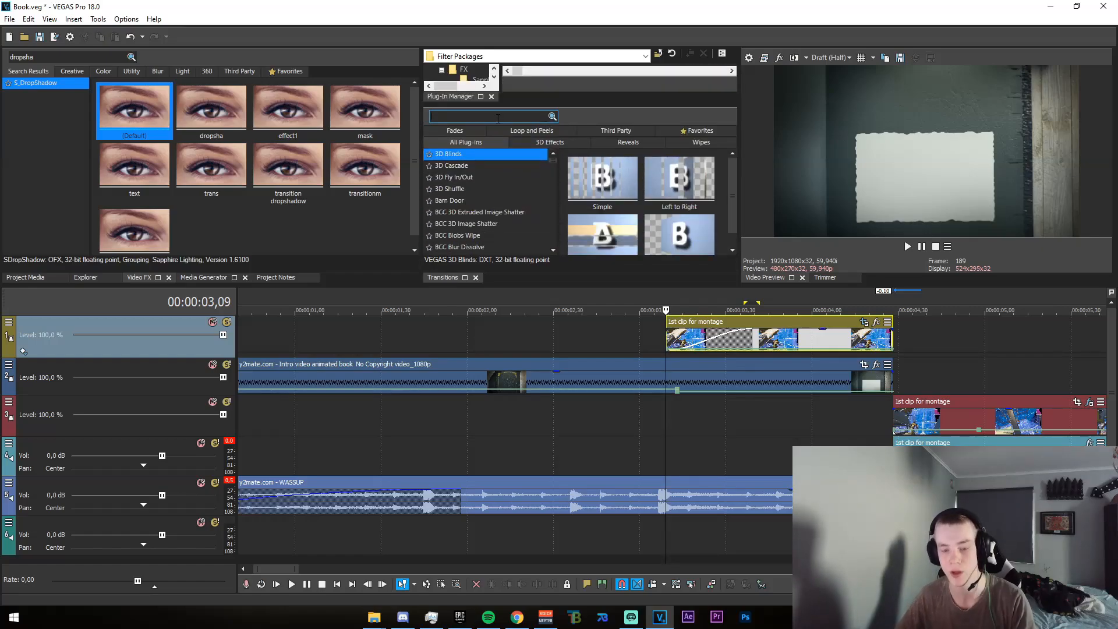
{"action": "type", "text": "grad"}
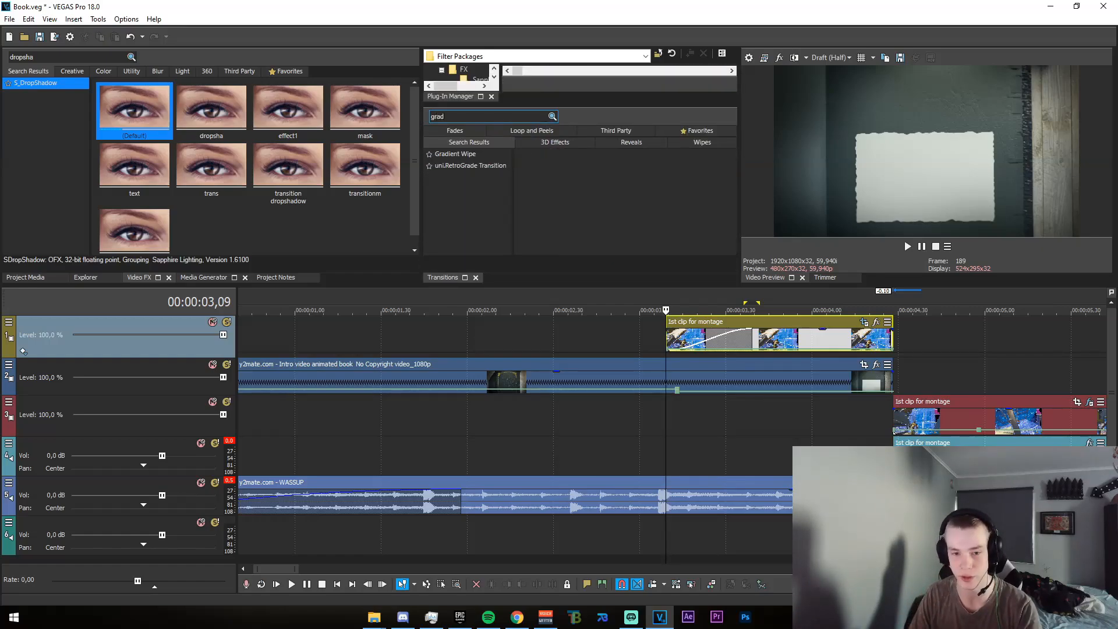
{"action": "left_click", "coordinate": [485, 165]}
{"action": "left_click", "coordinate": [486, 154]}
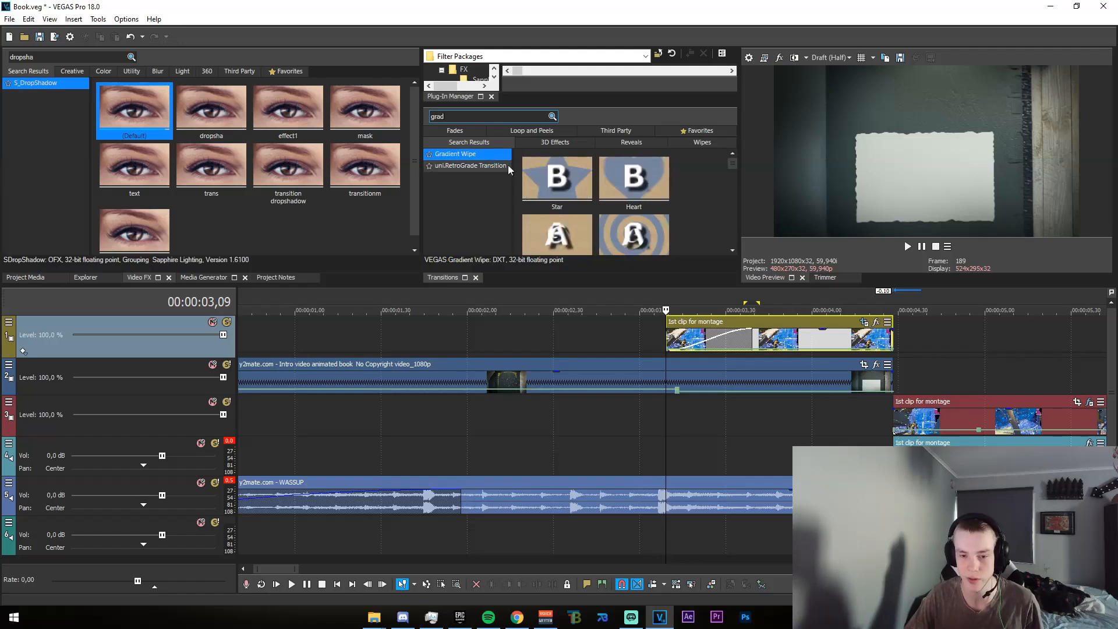
- Apply the Soft Noise Gradient Wipe to the clip's fade-in and preview it partway through
{"action": "left_click_drag", "start_coordinate": [651, 213], "coordinate": [710, 344]}
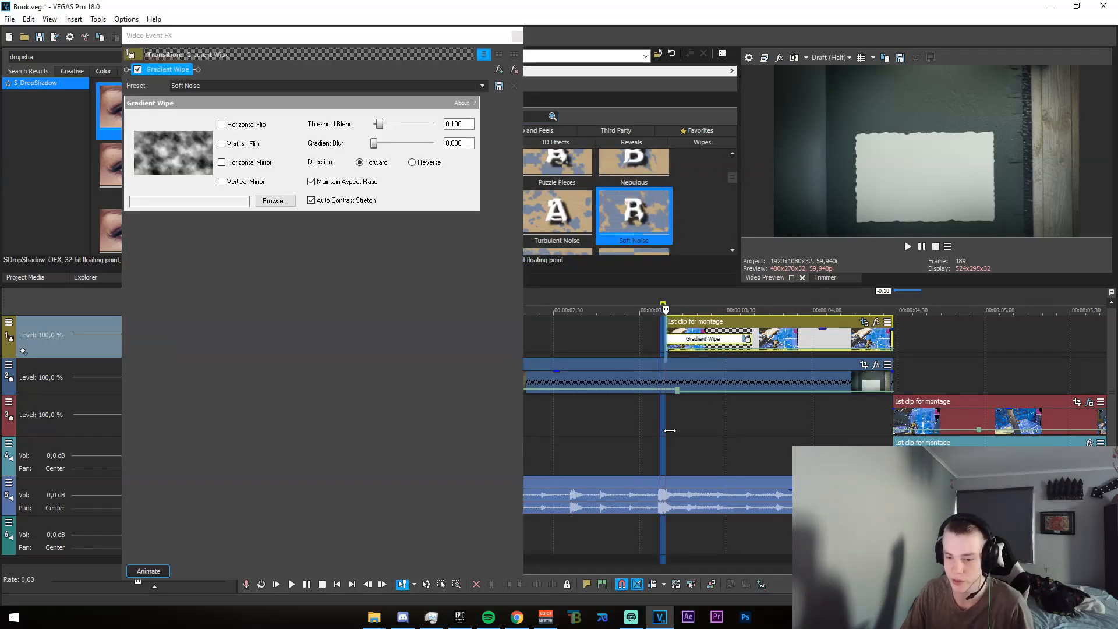
{"action": "left_click_drag", "start_coordinate": [670, 431], "coordinate": [706, 428]}
{"action": "left_click", "coordinate": [701, 424]}
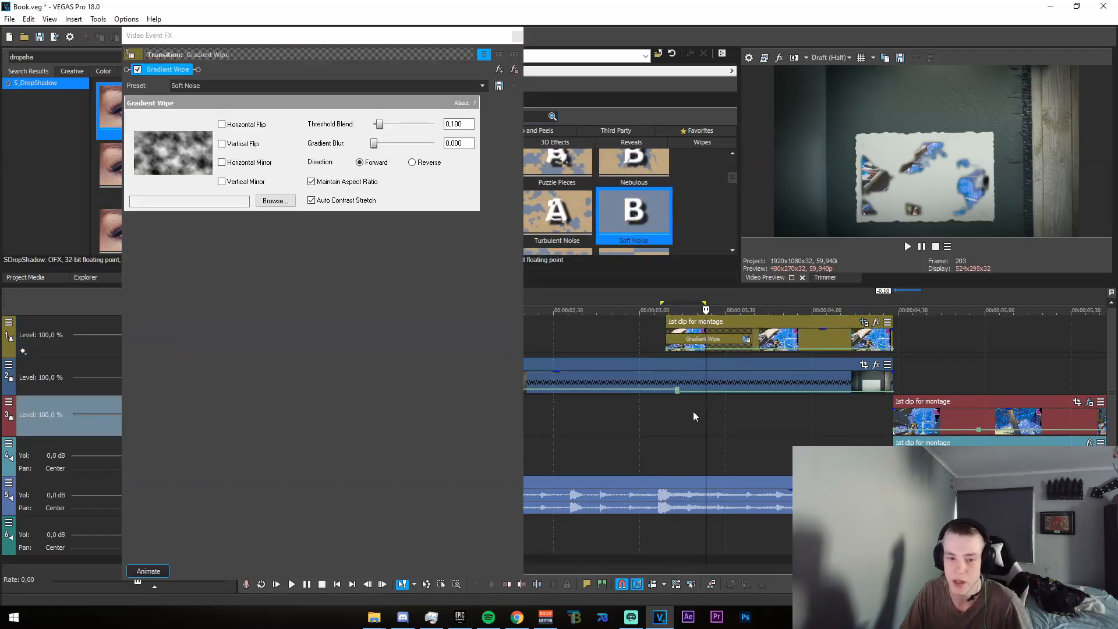
- Set the Soft Noise wipe's Threshold Blend to 0,5 and preview the softer reveal
{"action": "left_click_drag", "start_coordinate": [380, 126], "coordinate": [391, 127]}
{"action": "left_click_drag", "start_coordinate": [469, 125], "coordinate": [454, 131]}
{"action": "type", "text": "4"}
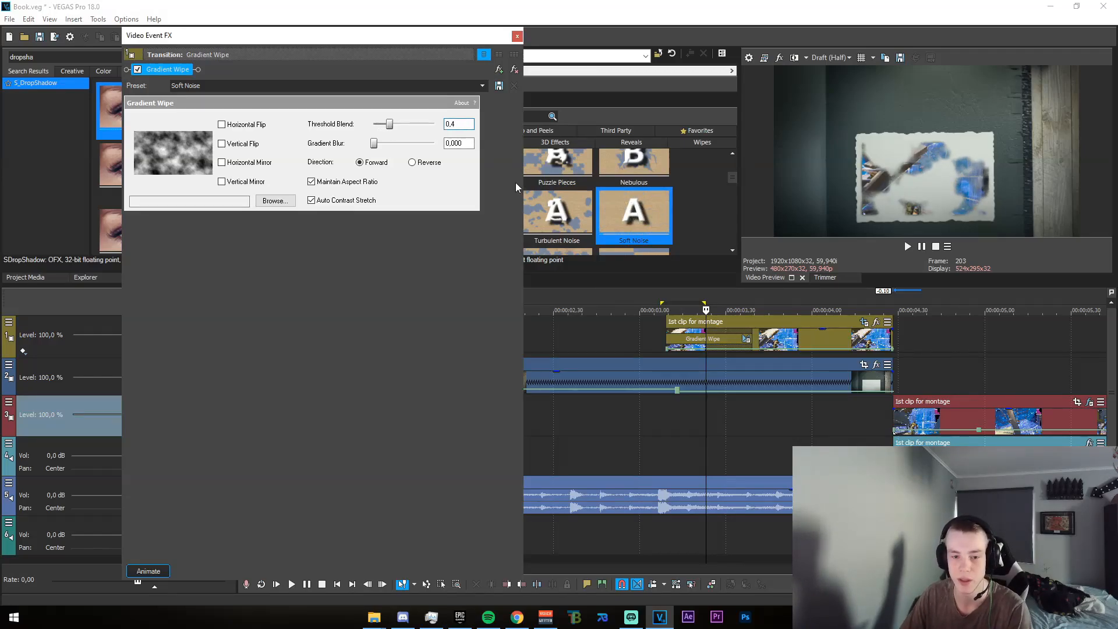
{"action": "key", "text": "BackSpace"}
{"action": "type", "text": "5"}
{"action": "key", "text": "Return"}
{"action": "left_click_drag", "start_coordinate": [669, 424], "coordinate": [713, 418]}
{"action": "left_click", "coordinate": [711, 428]}
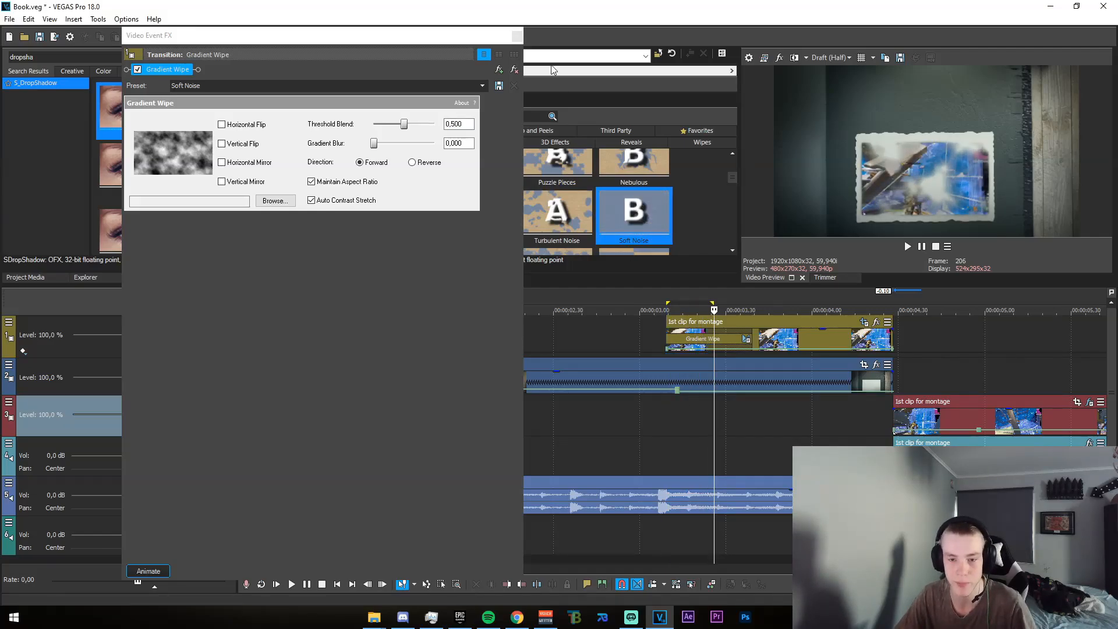
- Replace the fade-in's wipe with the Nebulous Gradient Wipe, set its Threshold Blend to 0,5 and preview it
{"action": "left_click", "coordinate": [516, 36]}
{"action": "left_click_drag", "start_coordinate": [619, 172], "coordinate": [719, 329]}
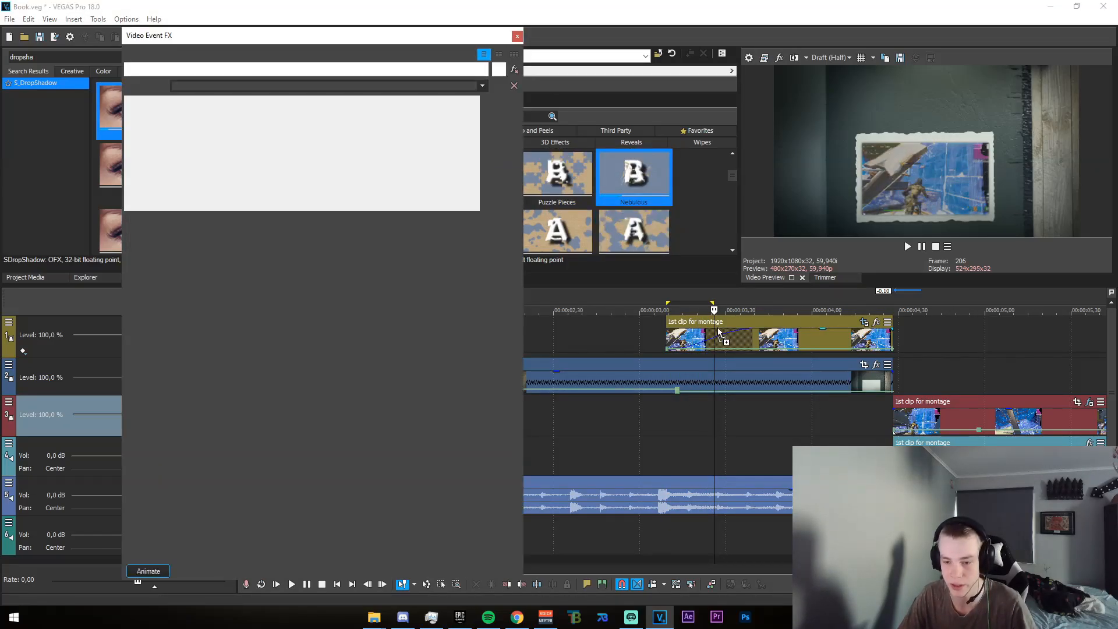
{"action": "double_click", "coordinate": [457, 125]}
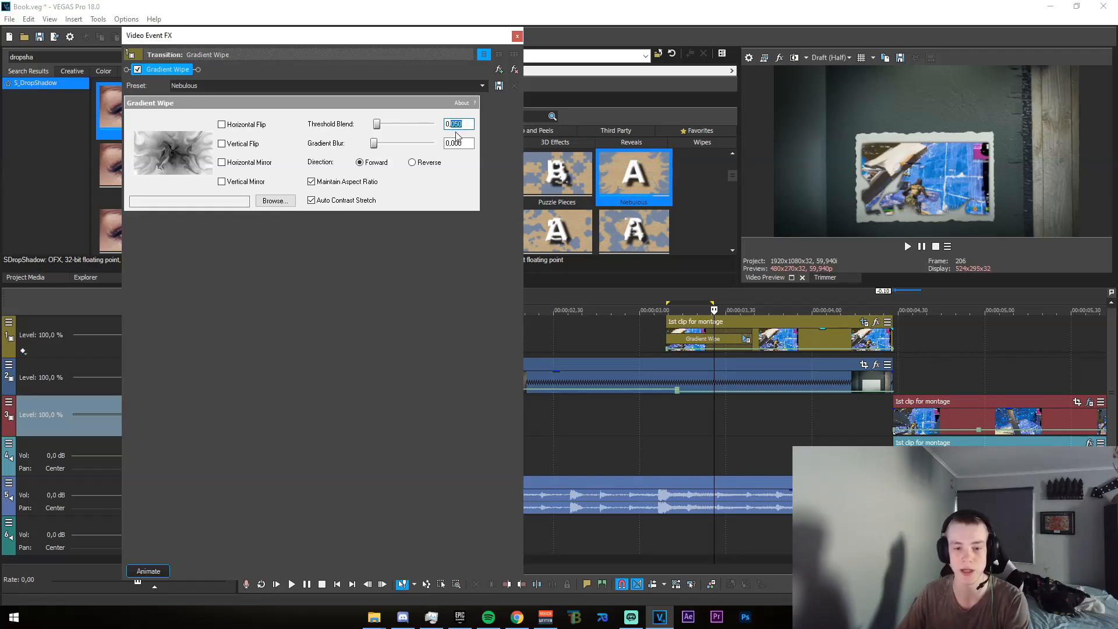
{"action": "type", "text": "0,5"}
{"action": "left_click_drag", "start_coordinate": [652, 442], "coordinate": [684, 465]}
{"action": "left_click", "coordinate": [680, 463]}
{"action": "left_click", "coordinate": [517, 36]}
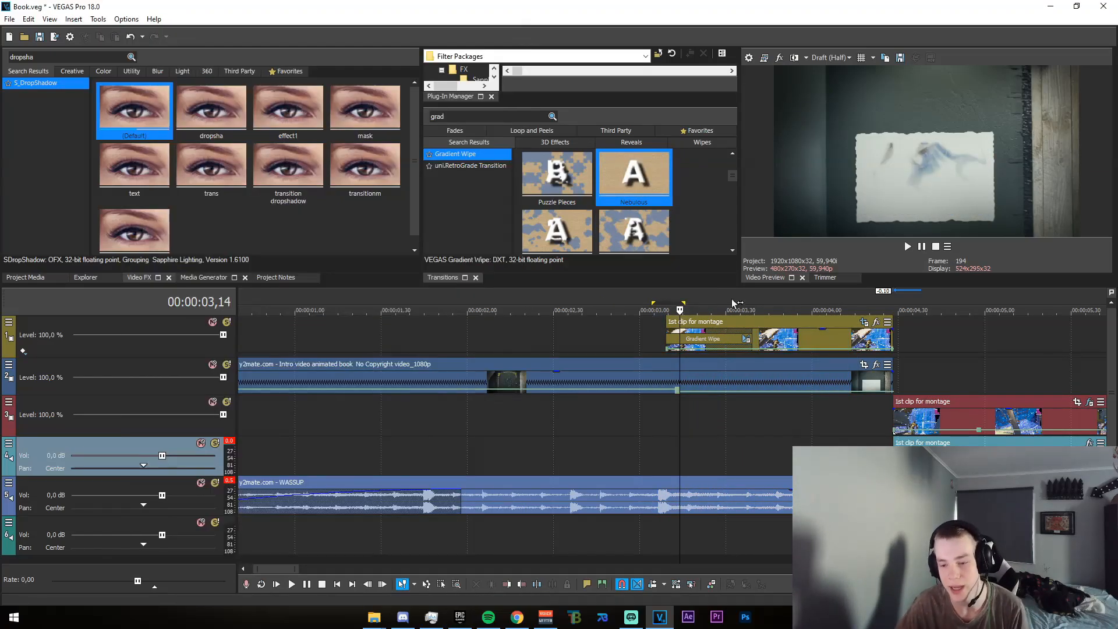
- Render the intro section up to the first montage clip as Book TUtorial.mp4, using MAGIX AVC/AAC MP4 with Internet HD 1080p 59.94 fps
{"action": "scroll", "coordinate": [711, 465], "scroll_direction": "down", "scroll_amount": 1}
{"action": "left_click", "coordinate": [641, 434]}
{"action": "left_click", "coordinate": [629, 446]}
{"action": "scroll", "coordinate": [628, 446], "scroll_direction": "up", "scroll_amount": 2}
{"action": "scroll", "coordinate": [629, 447], "scroll_direction": "down", "scroll_amount": 1}
{"action": "scroll", "coordinate": [796, 445], "scroll_direction": "down", "scroll_amount": 1}
{"action": "left_click_drag", "start_coordinate": [814, 432], "coordinate": [240, 431]}
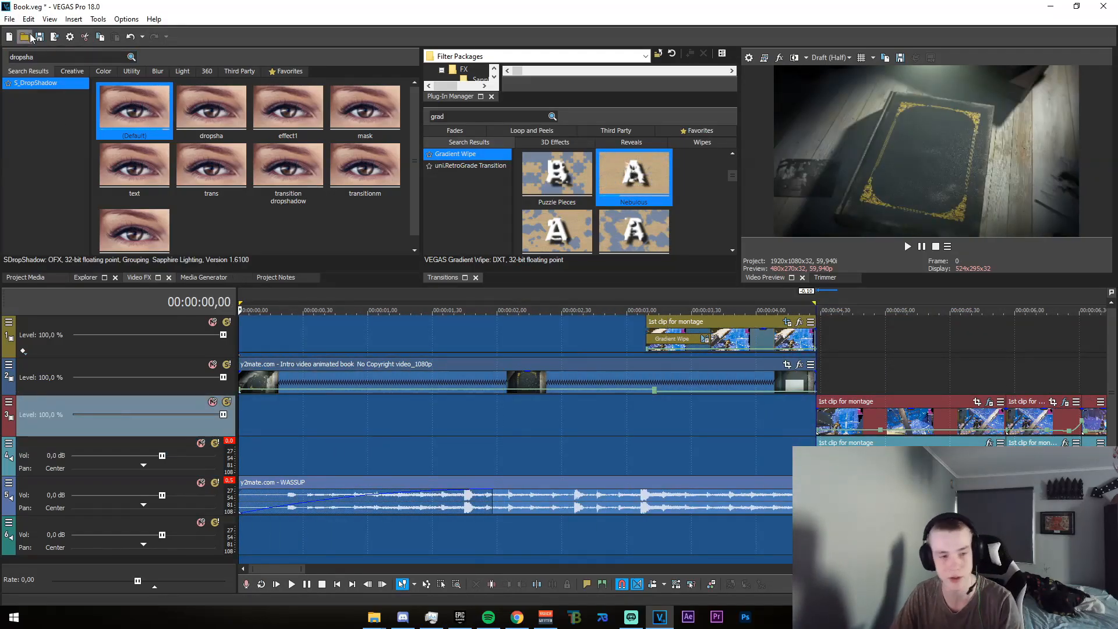
{"action": "left_click", "coordinate": [10, 19]}
{"action": "left_click", "coordinate": [29, 120]}
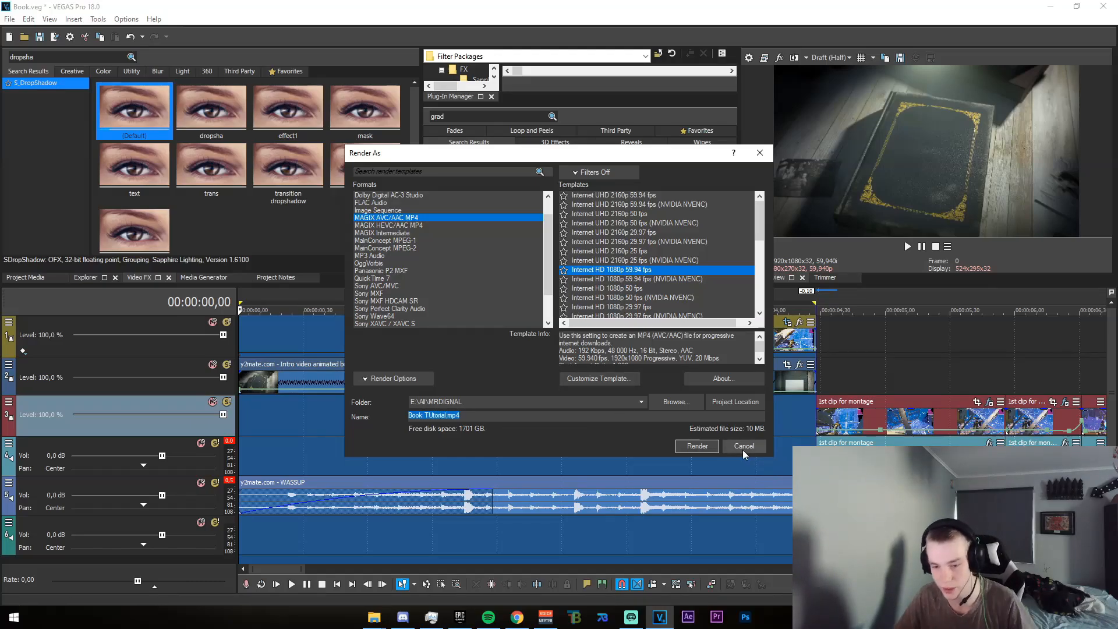
{"action": "left_click", "coordinate": [715, 449]}
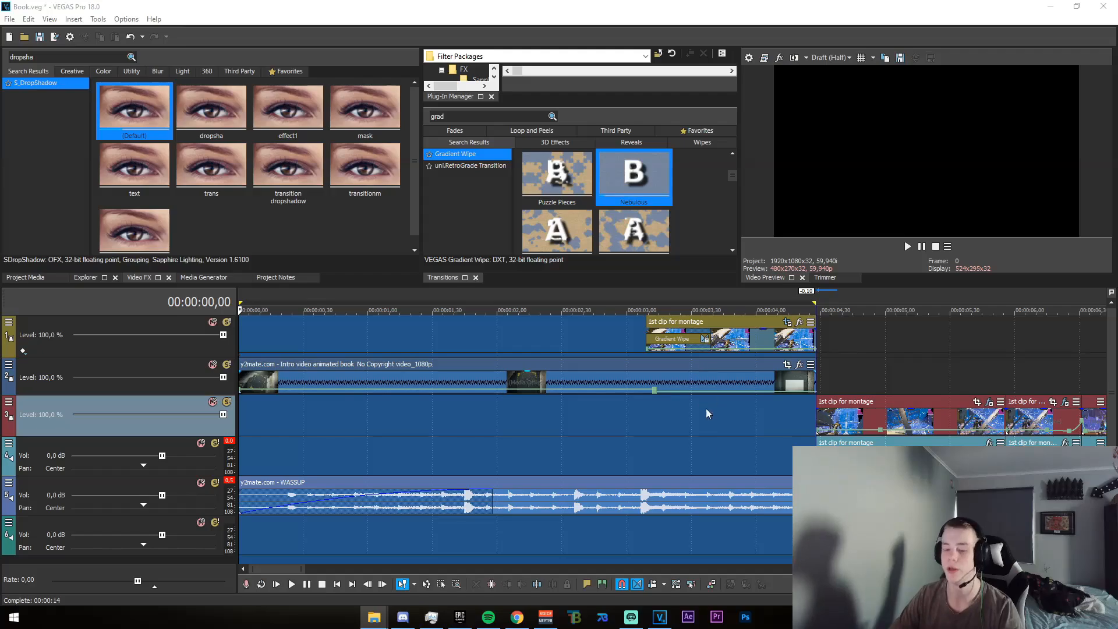
- Insert a new video track at the top and place the rendered Book TUtorial file at its start
{"action": "left_click", "coordinate": [696, 552]}
{"action": "left_click", "coordinate": [668, 537]}
{"action": "key", "text": "ctrl+shift+q"}
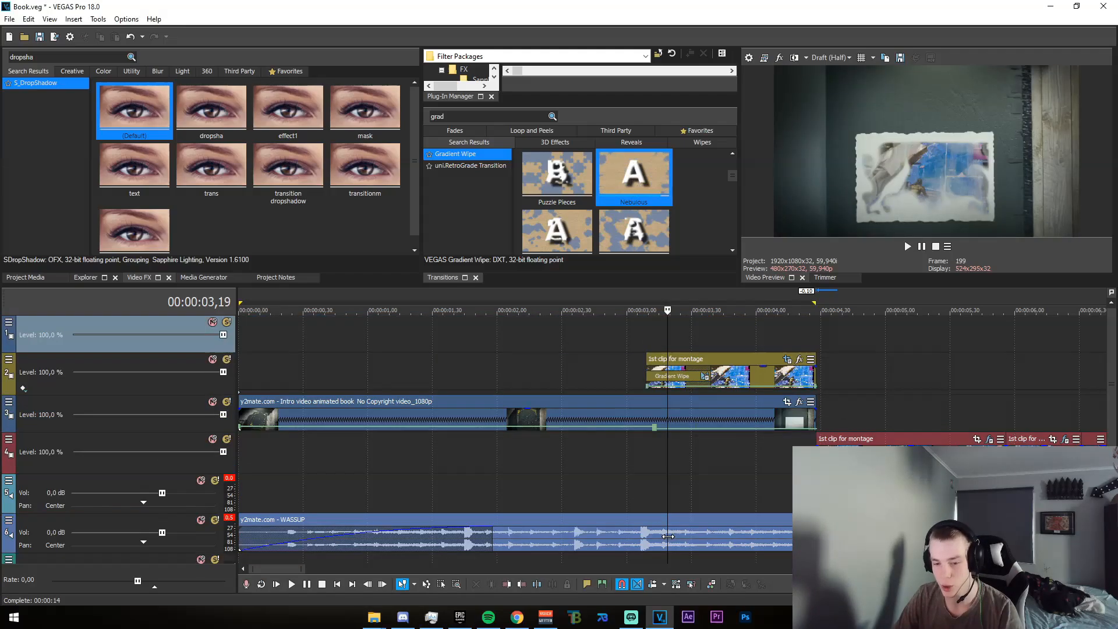
{"action": "left_click_drag", "start_coordinate": [1117, 367], "coordinate": [211, 323]}
- Delete the audio track that came with the rendered Book TUtorial clip
{"action": "right_click", "coordinate": [395, 371]}
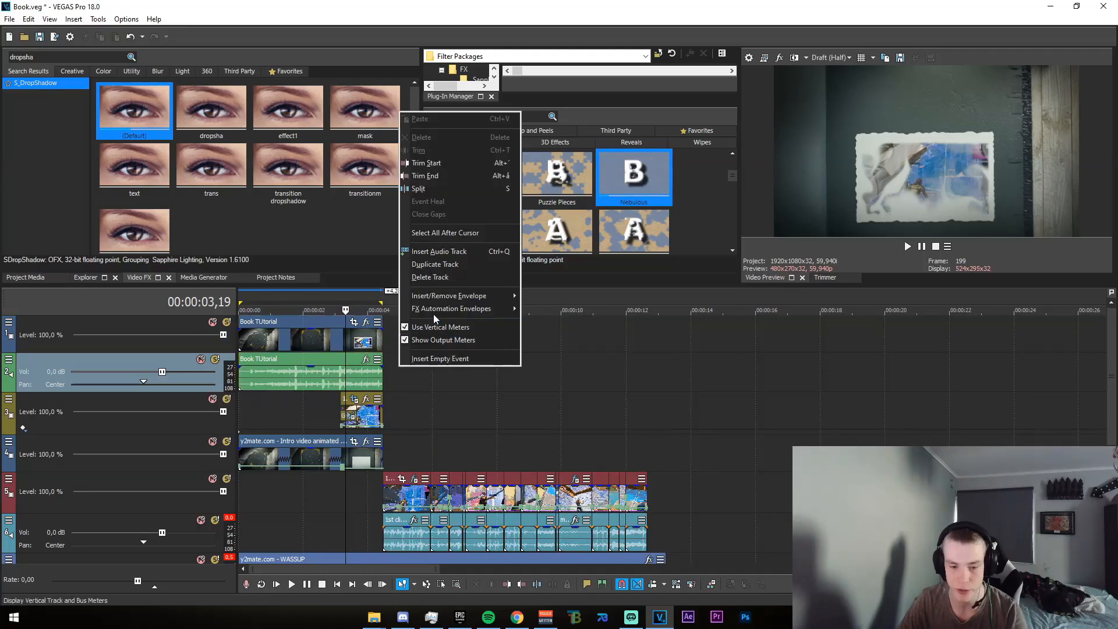
{"action": "left_click", "coordinate": [434, 314]}
{"action": "scroll", "coordinate": [340, 499], "scroll_direction": "up", "scroll_amount": 2}
{"action": "scroll", "coordinate": [358, 473], "scroll_direction": "down", "scroll_amount": 2}
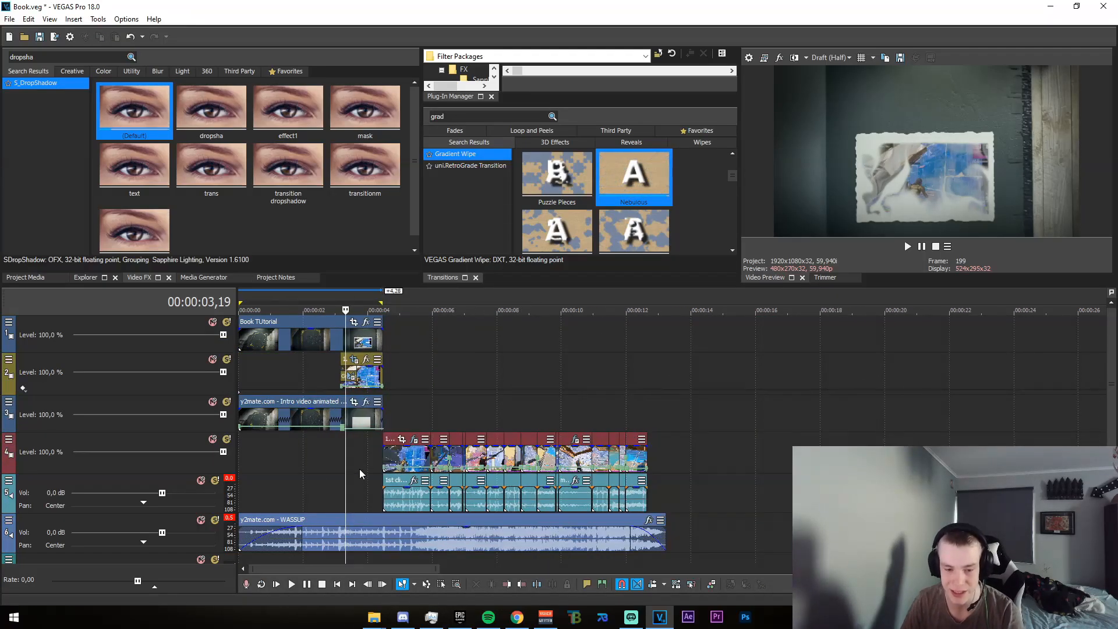
- Delete the original frozen-clip track and book-video track beneath the rendered intro
{"action": "scroll", "coordinate": [359, 469], "scroll_direction": "up", "scroll_amount": 3}
{"action": "left_click_drag", "start_coordinate": [398, 365], "coordinate": [510, 366]}
{"action": "right_click", "coordinate": [674, 376]}
{"action": "left_click", "coordinate": [705, 257]}
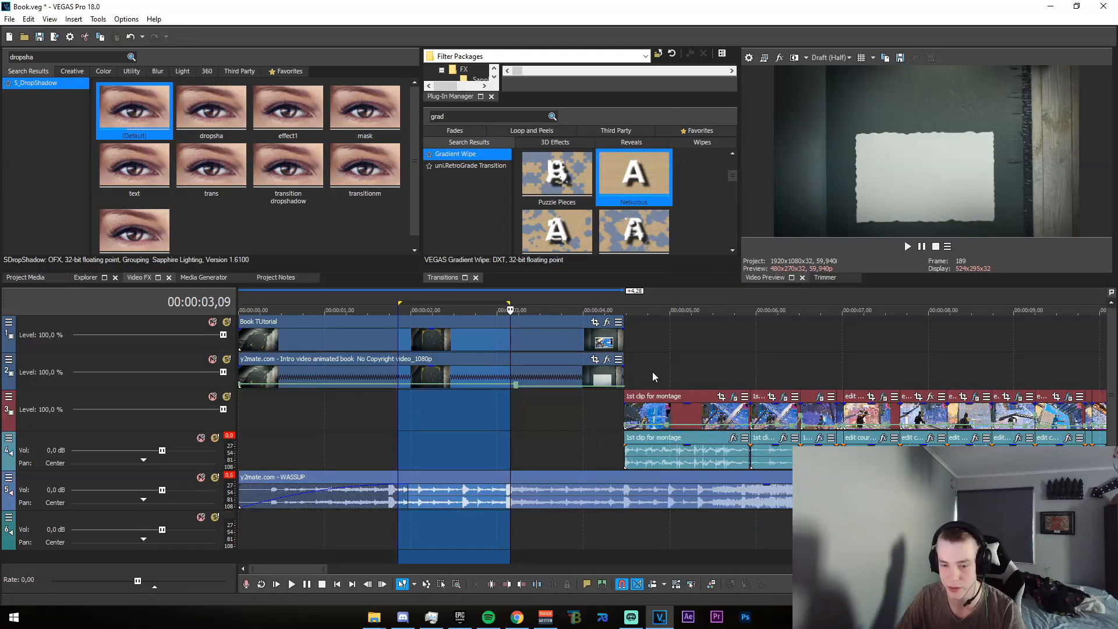
{"action": "right_click", "coordinate": [606, 368]}
{"action": "left_click", "coordinate": [635, 246]}
{"action": "scroll", "coordinate": [443, 390], "scroll_direction": "down", "scroll_amount": 2}
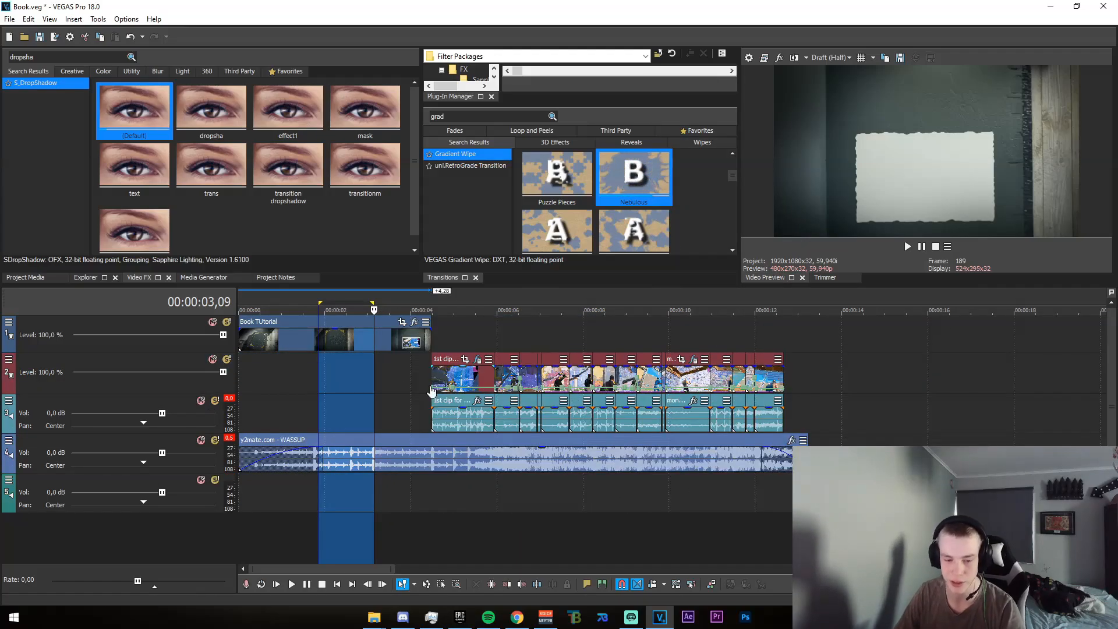
{"action": "left_click", "coordinate": [392, 381]}
{"action": "scroll", "coordinate": [435, 416], "scroll_direction": "up", "scroll_amount": 2}
{"action": "left_click", "coordinate": [242, 365]}
{"action": "scroll", "coordinate": [404, 343], "scroll_direction": "up", "scroll_amount": 1}
{"action": "left_click", "coordinate": [473, 130]}
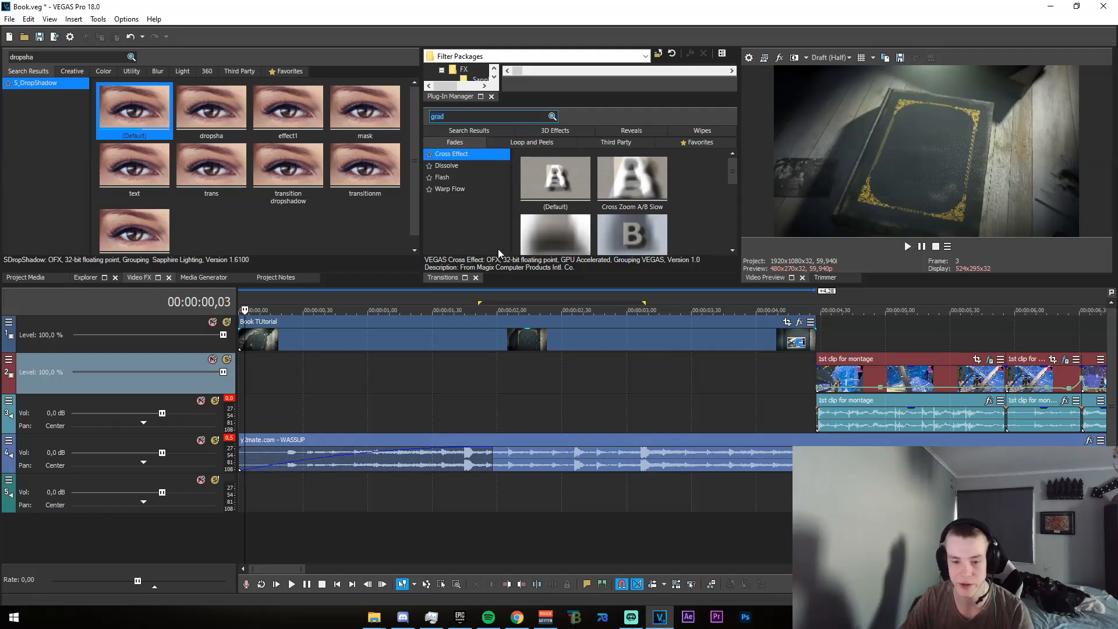
{"action": "left_click_drag", "start_coordinate": [532, 102], "coordinate": [530, 155]}
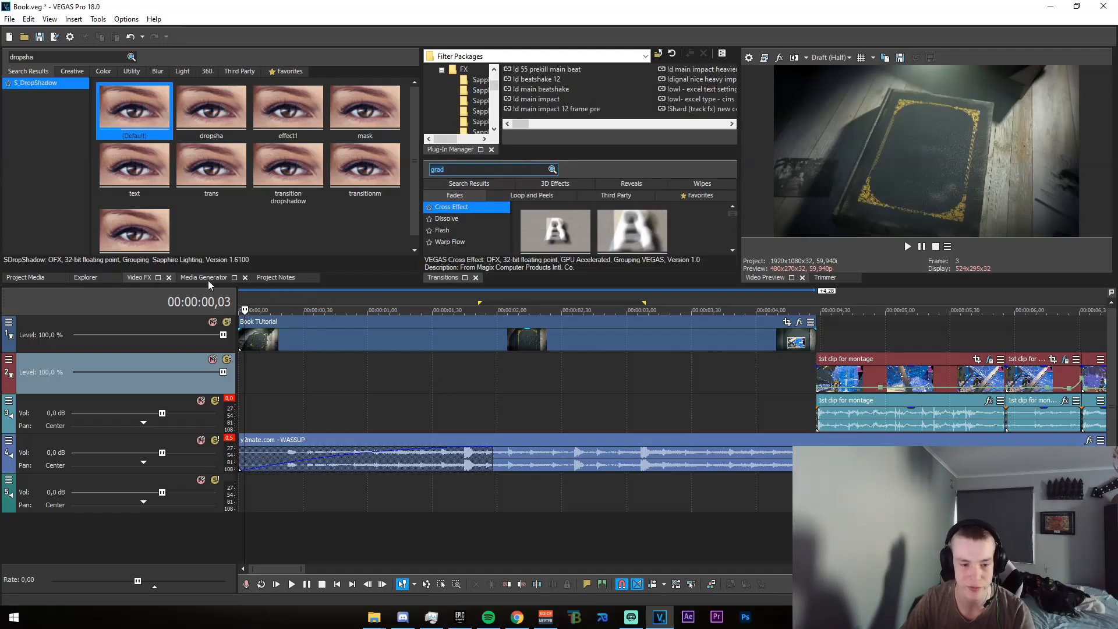
- Apply the gamma preset of BCC Lens Blur OBS to the Book TUtorial intro clip
{"action": "double_click", "coordinate": [39, 57]}
{"action": "type", "text": "lens blu"}
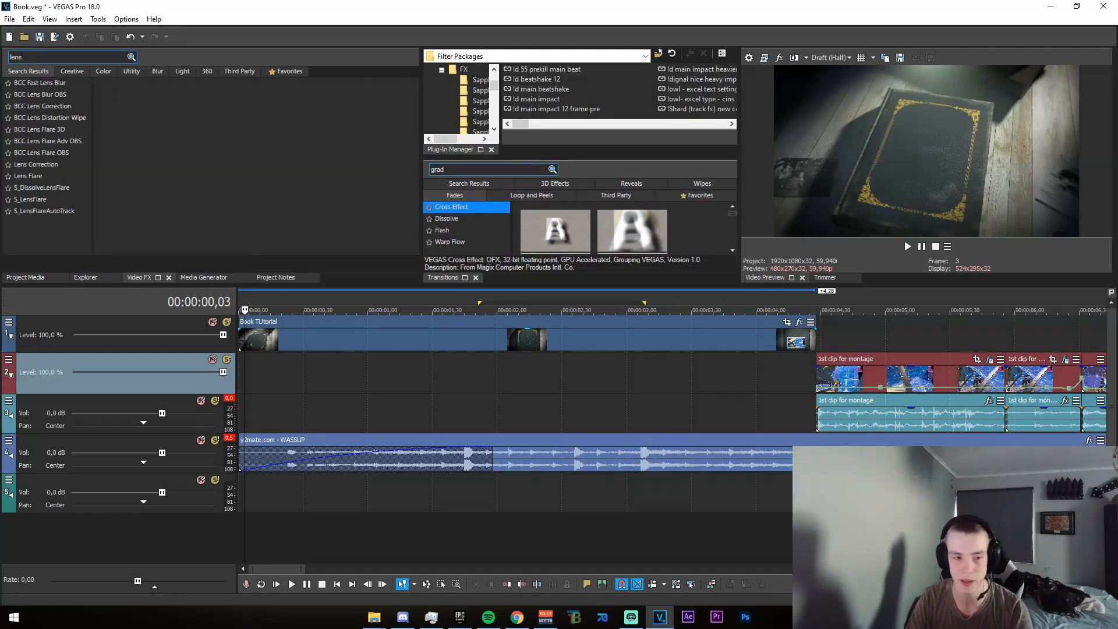
{"action": "left_click", "coordinate": [39, 94]}
{"action": "left_click_drag", "start_coordinate": [205, 108], "coordinate": [396, 340]}
{"action": "left_click_drag", "start_coordinate": [352, 38], "coordinate": [82, 42]}
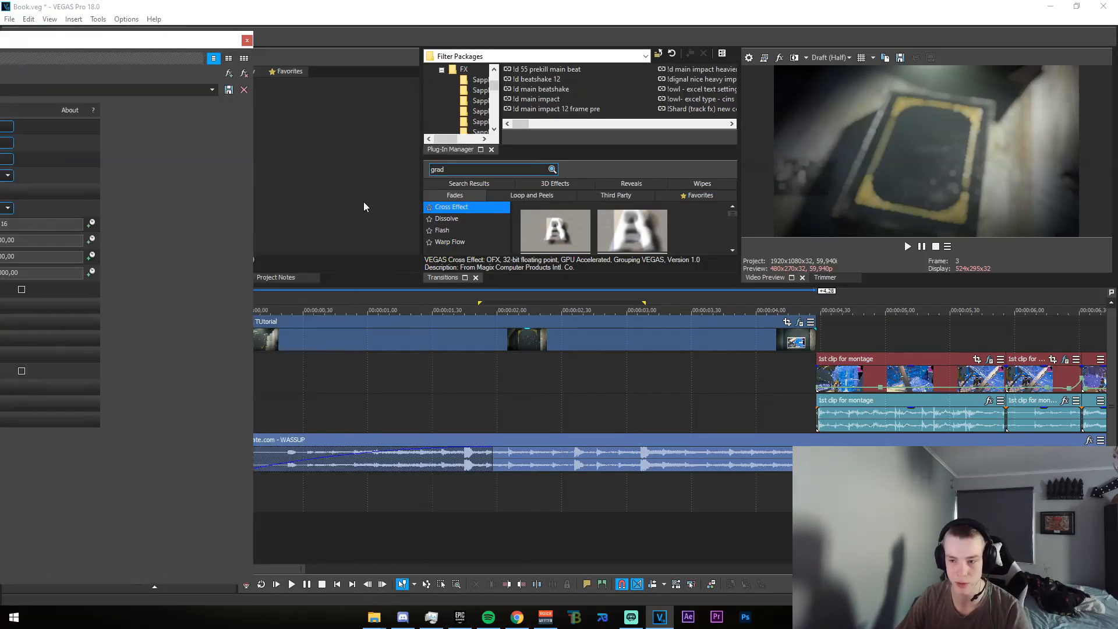
- Animate the lens blur's Iris Scale and reduce it to its minimum at 00:00:01,48
{"action": "scroll", "coordinate": [456, 384], "scroll_direction": "up", "scroll_amount": 3}
{"action": "left_click_drag", "start_coordinate": [420, 386], "coordinate": [705, 389]}
{"action": "left_click", "coordinate": [705, 389]}
{"action": "left_click_drag", "start_coordinate": [97, 53], "coordinate": [467, 64]}
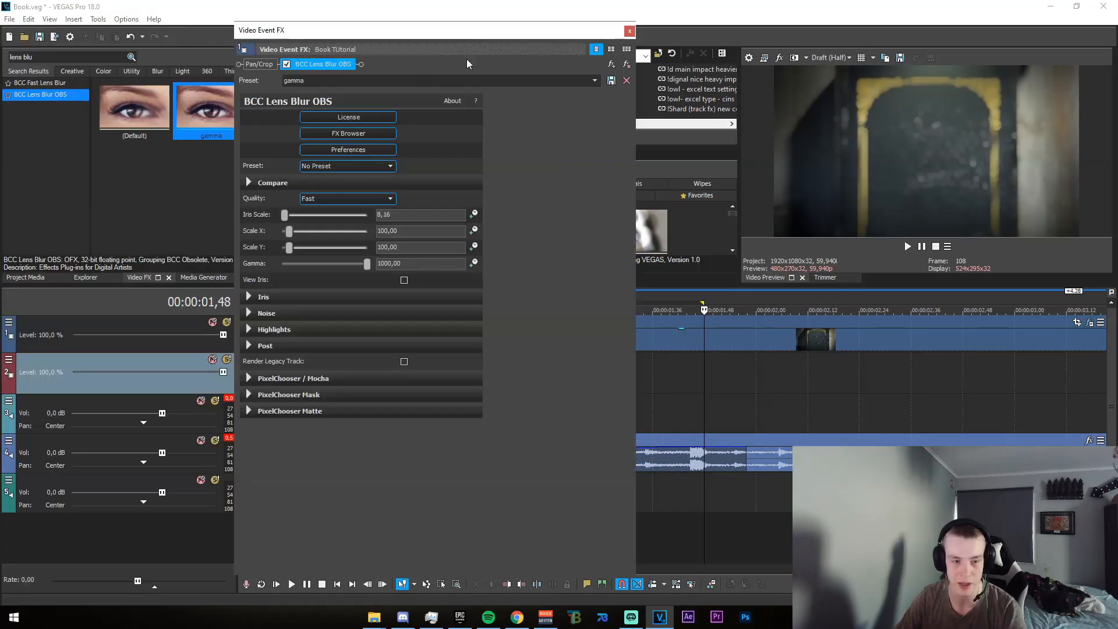
{"action": "left_click", "coordinate": [473, 213]}
{"action": "left_click_drag", "start_coordinate": [291, 214], "coordinate": [145, 189]}
{"action": "left_click", "coordinate": [629, 31]}
- Find the S_Shake effect and apply its "a" preset to the intro clip's entire video track
{"action": "left_click_drag", "start_coordinate": [249, 392], "coordinate": [976, 401]}
{"action": "left_click", "coordinate": [974, 404]}
{"action": "scroll", "coordinate": [273, 298], "scroll_direction": "down", "scroll_amount": 2}
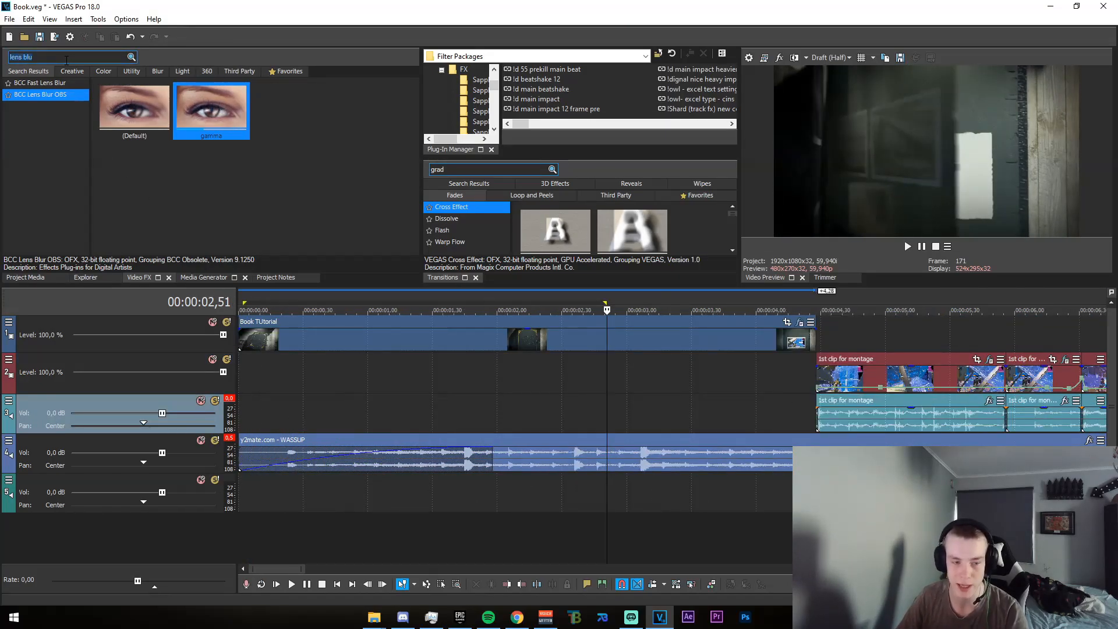
{"action": "type", "text": "shake"}
{"action": "left_click_drag", "start_coordinate": [236, 124], "coordinate": [228, 231]}
{"action": "left_click_drag", "start_coordinate": [168, 332], "coordinate": [169, 335]}
- Set the track shake's frequency to 0,80 and adjust its amplitude
{"action": "double_click", "coordinate": [407, 166]}
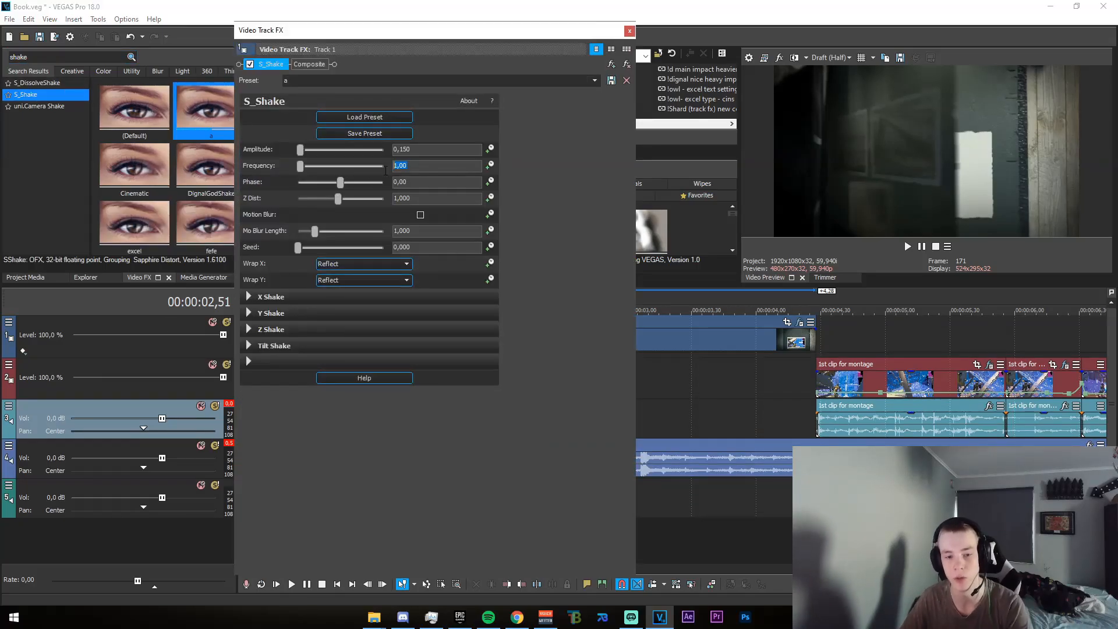
{"action": "type", "text": "0,8"}
{"action": "double_click", "coordinate": [402, 150]}
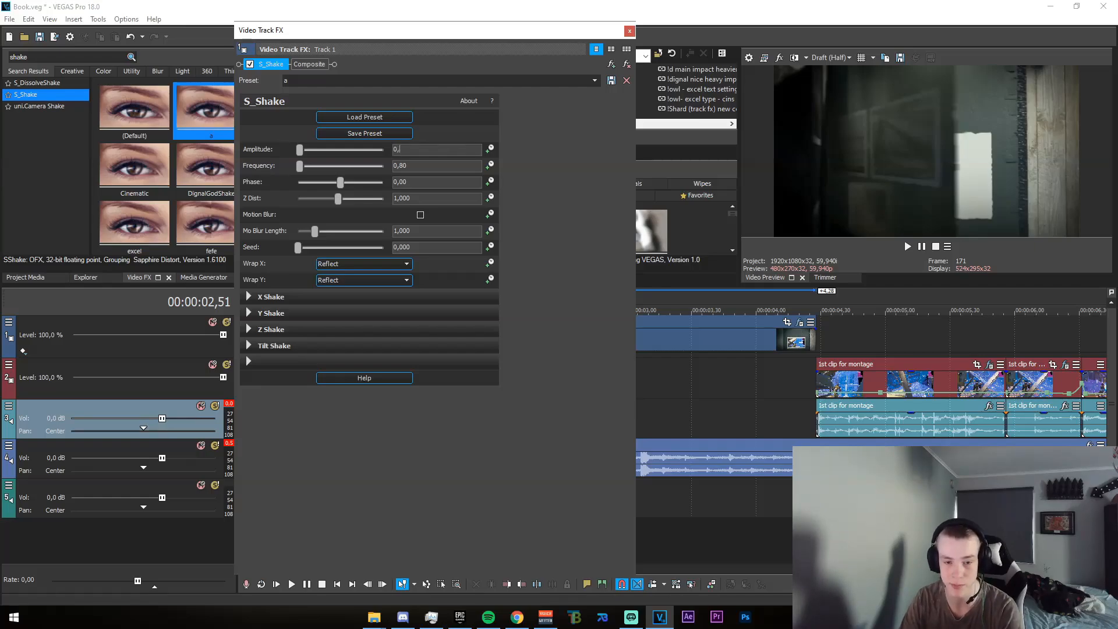
{"action": "left_click", "coordinate": [629, 31]}
- Find S_BlurMoCurves and apply its dig preset to the Book TUtorial clip
{"action": "left_click_drag", "start_coordinate": [452, 407], "coordinate": [582, 400]}
{"action": "left_click", "coordinate": [582, 401]}
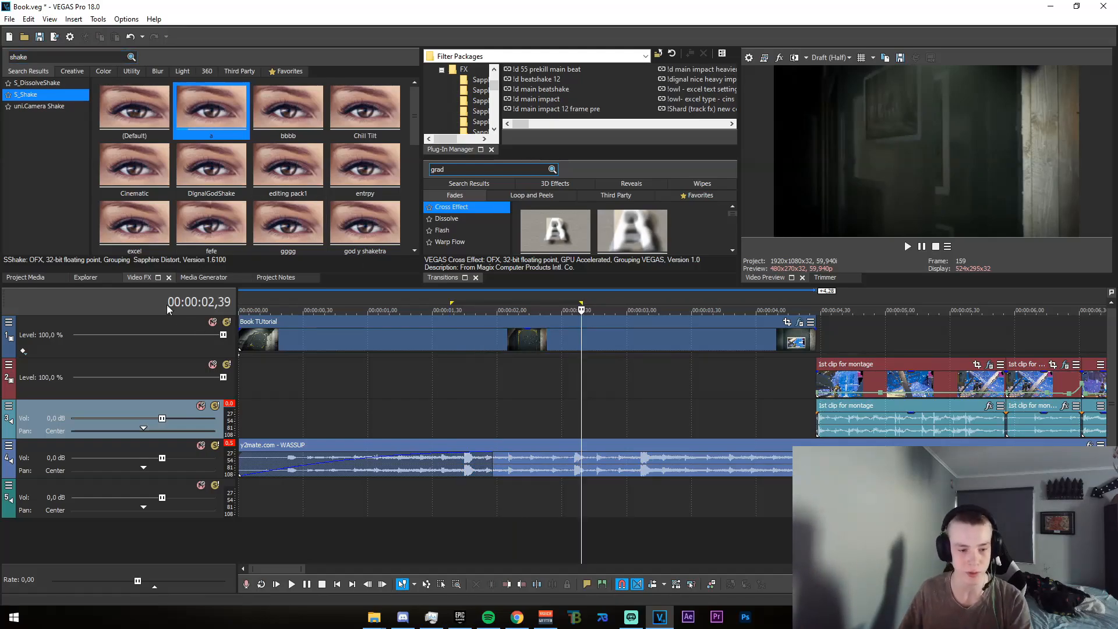
{"action": "type", "text": "blurmo"}
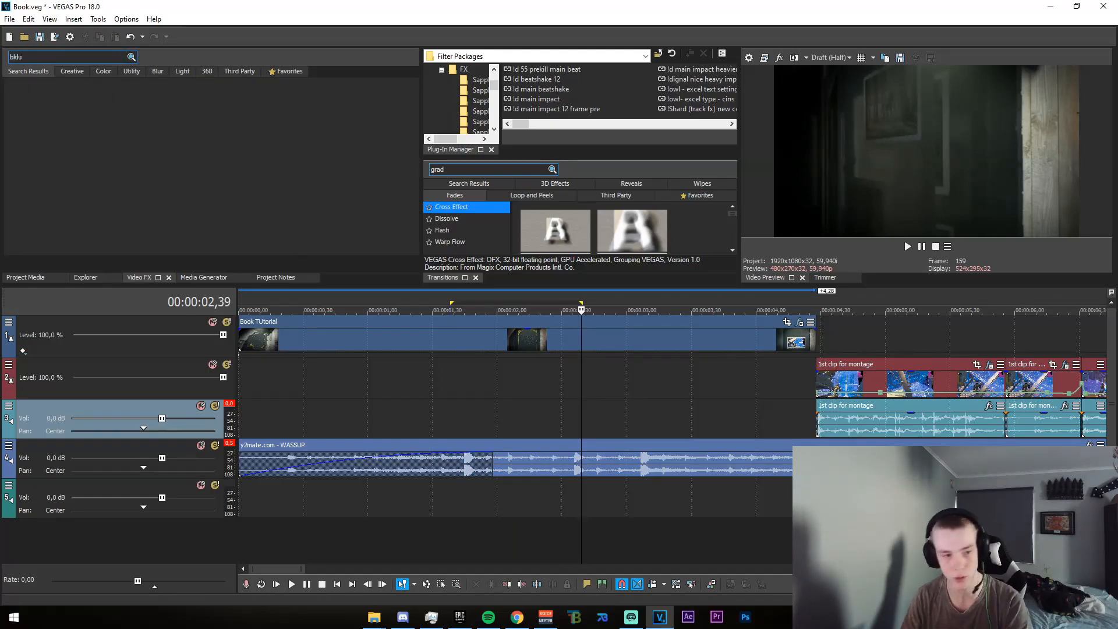
{"action": "left_click", "coordinate": [36, 83]}
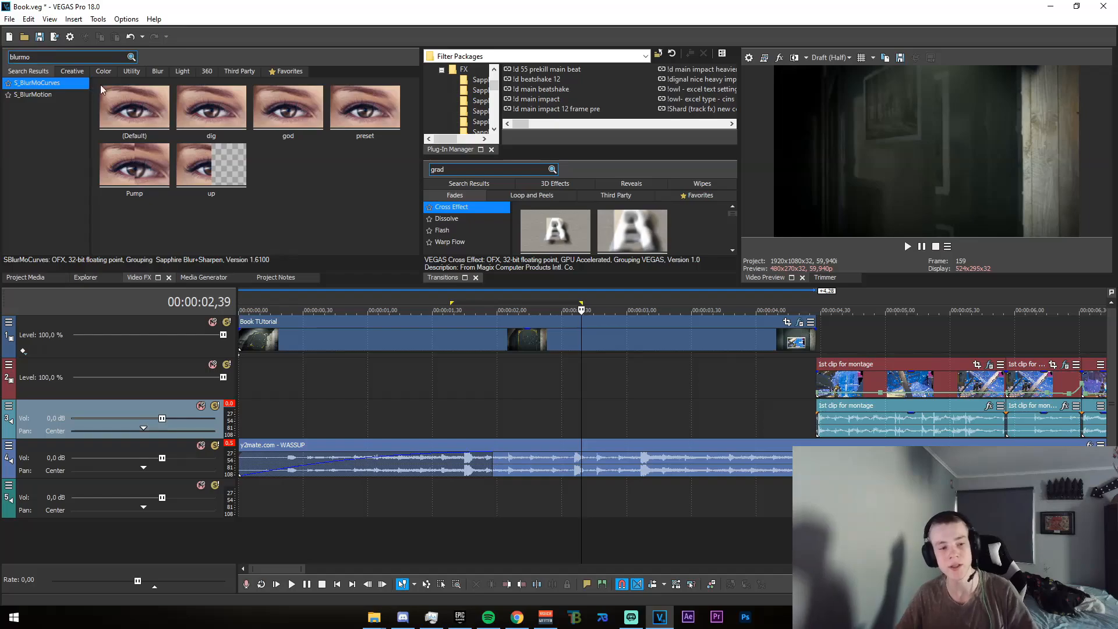
{"action": "left_click_drag", "start_coordinate": [212, 107], "coordinate": [502, 340]}
- Animate Z Dist in S_BlurMoCurves and add a keyframe of 1,000 at 00:00:02,47
{"action": "scroll", "coordinate": [752, 419], "scroll_direction": "up", "scroll_amount": 3}
{"action": "scroll", "coordinate": [753, 419], "scroll_direction": "up", "scroll_amount": 1}
{"action": "left_click_drag", "start_coordinate": [666, 382], "coordinate": [714, 402]}
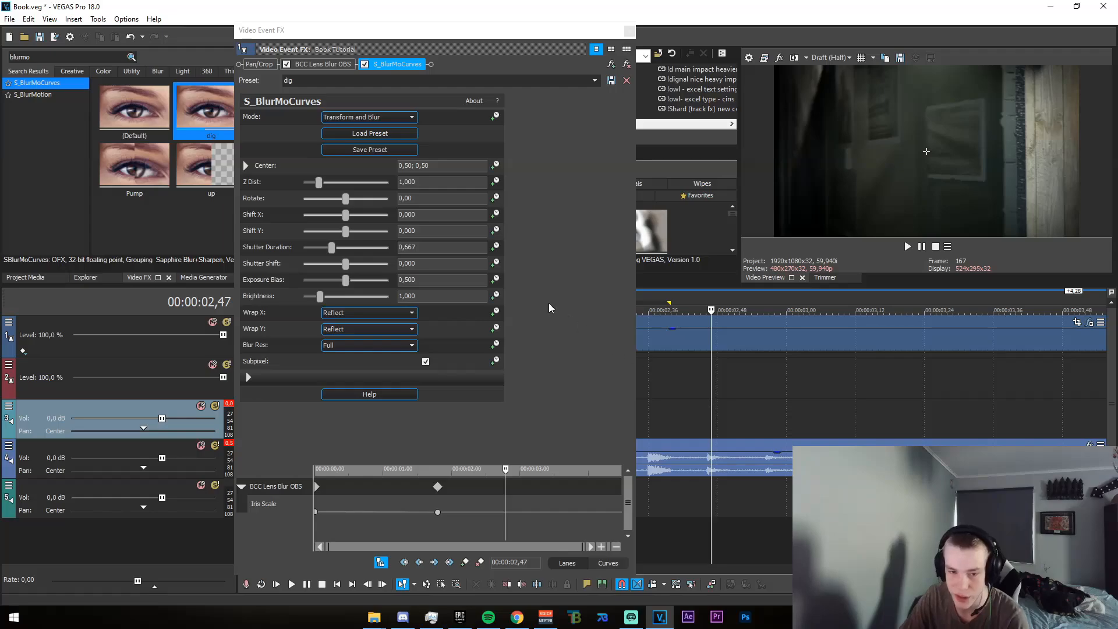
{"action": "left_click", "coordinate": [494, 181]}
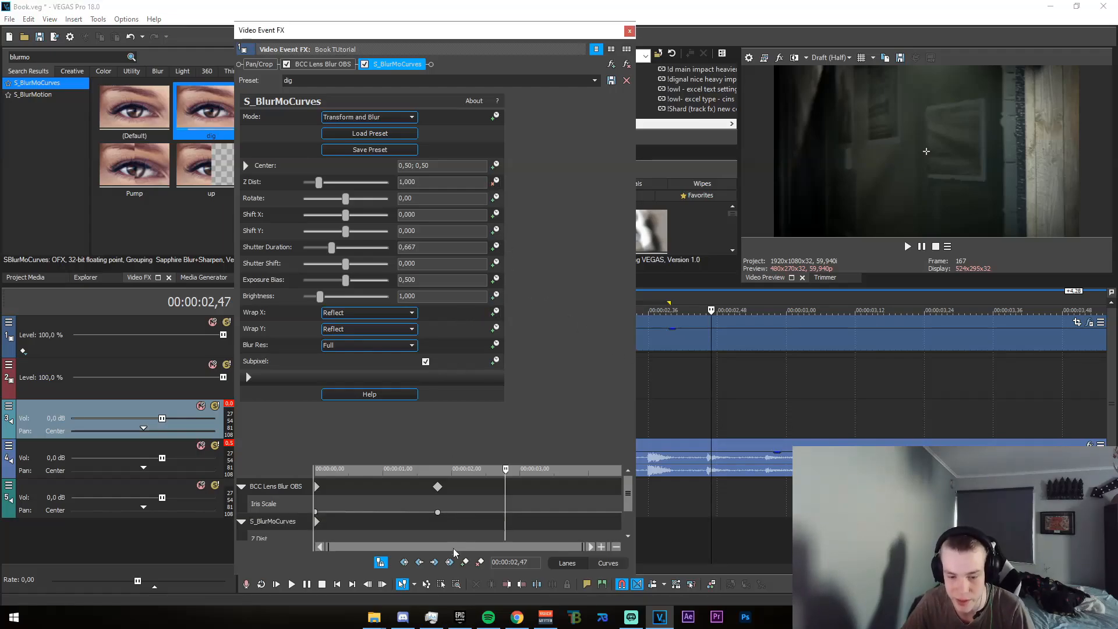
{"action": "left_click", "coordinate": [629, 538]}
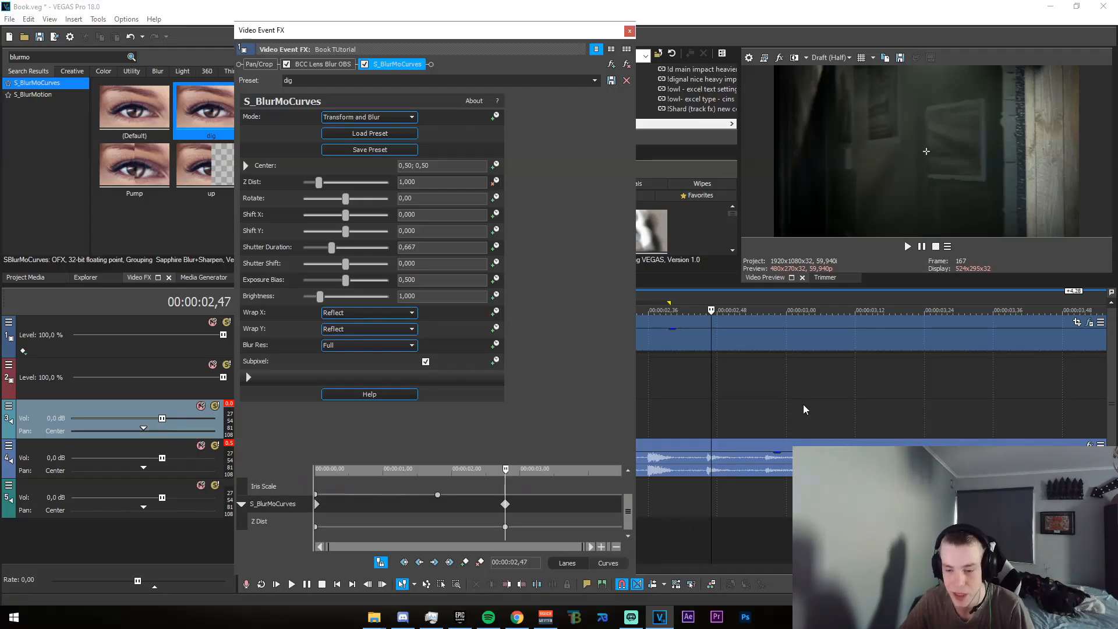
- Move the S_BlurMoCurves center onto the gameplay picture on the paper, at 0,49; 0,35
{"action": "scroll", "coordinate": [803, 409], "scroll_direction": "down", "scroll_amount": 2}
{"action": "left_click_drag", "start_coordinate": [737, 408], "coordinate": [812, 407]}
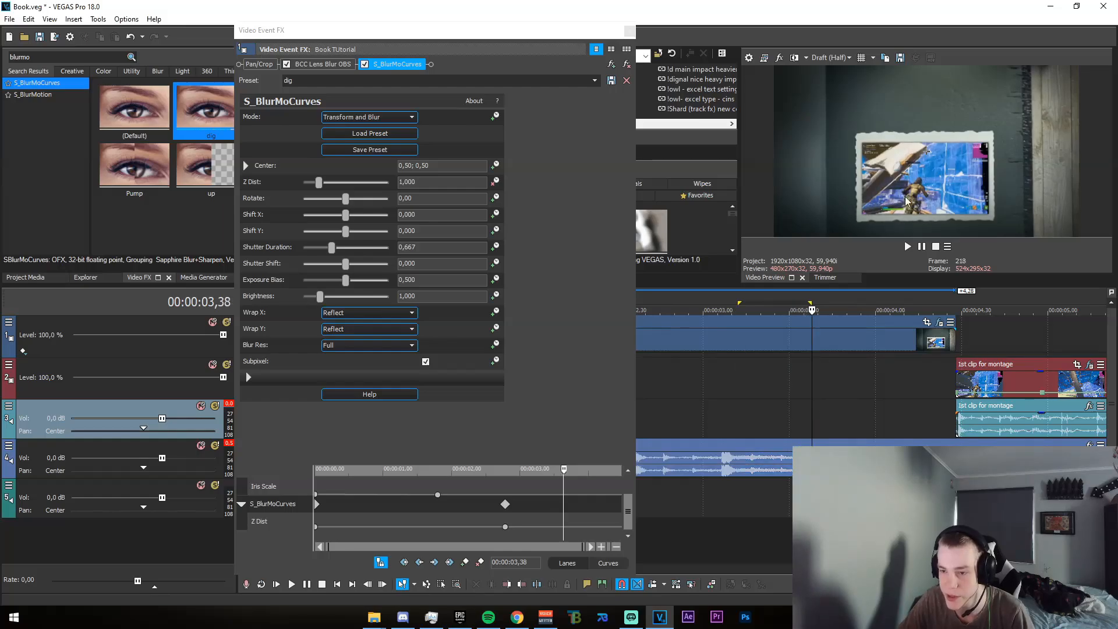
{"action": "left_click", "coordinate": [246, 166]}
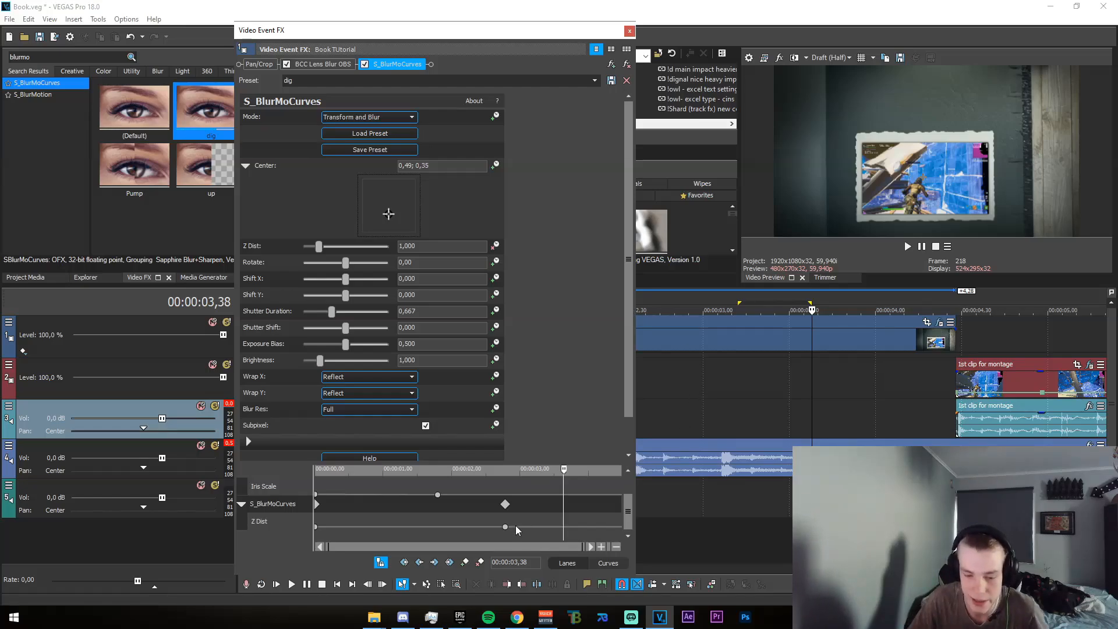
- On the intro's last frame at 00:00:04,27, set Z Dist to 0,400 and shift the center to 0,49; 0,22
{"action": "left_click_drag", "start_coordinate": [566, 470], "coordinate": [622, 475]}
{"action": "left_click", "coordinate": [621, 476]}
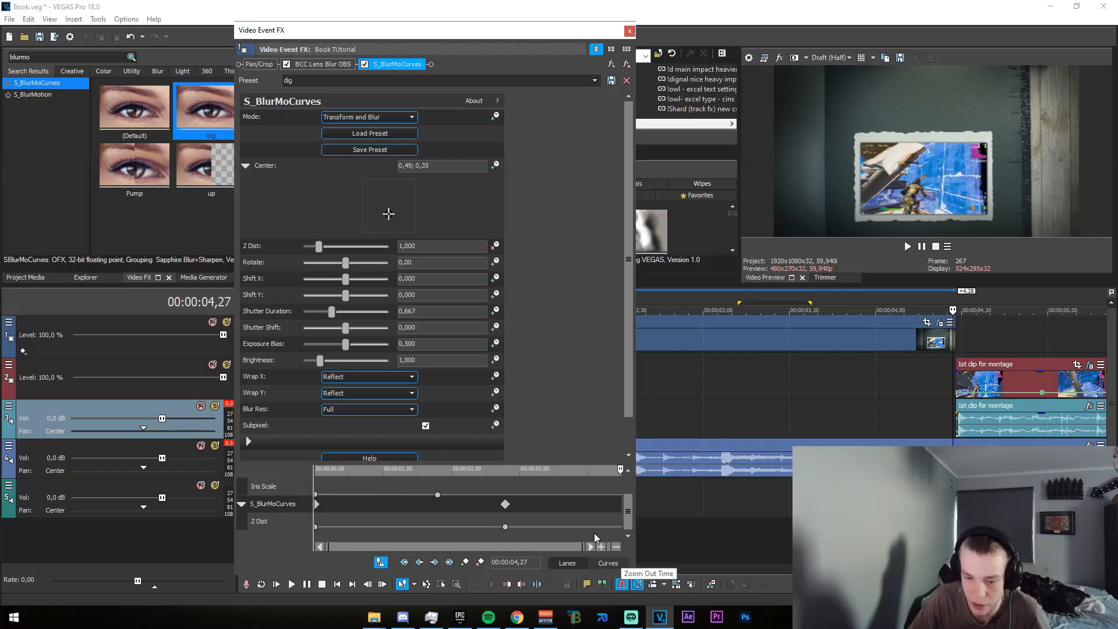
{"action": "scroll", "coordinate": [593, 518], "scroll_direction": "up", "scroll_amount": 8}
{"action": "mouse_move", "coordinate": [551, 469]}
{"action": "left_mouse_down"}
{"action": "mouse_move", "coordinate": [606, 470]}
{"action": "mouse_move", "coordinate": [549, 470]}
{"action": "left_mouse_up"}
{"action": "left_click_drag", "start_coordinate": [319, 246], "coordinate": [312, 250]}
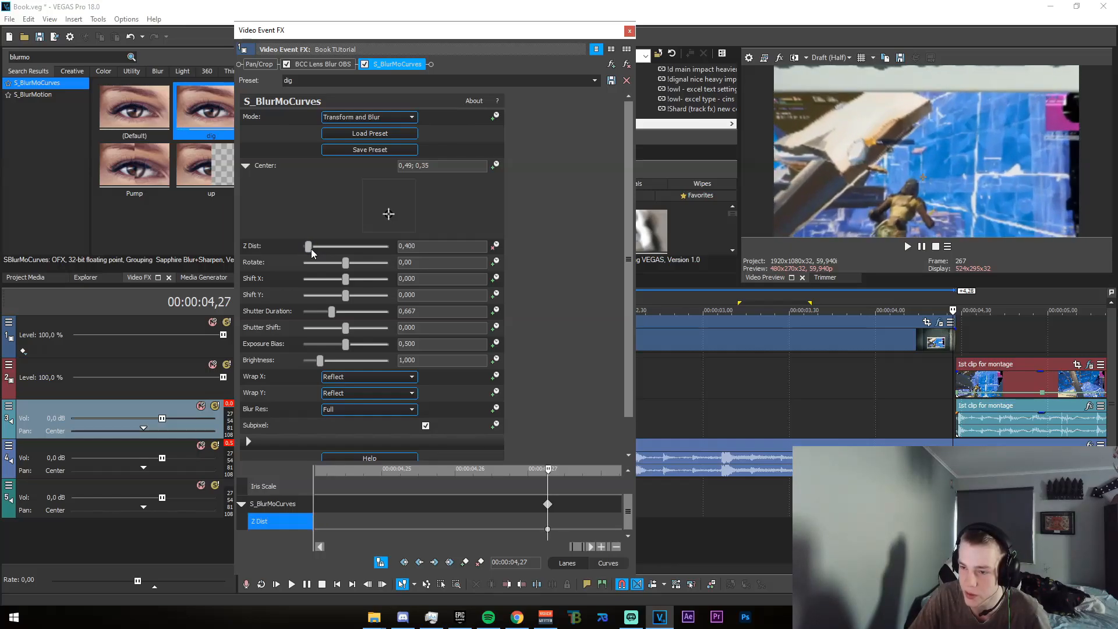
{"action": "left_click_drag", "start_coordinate": [389, 219], "coordinate": [389, 224]}
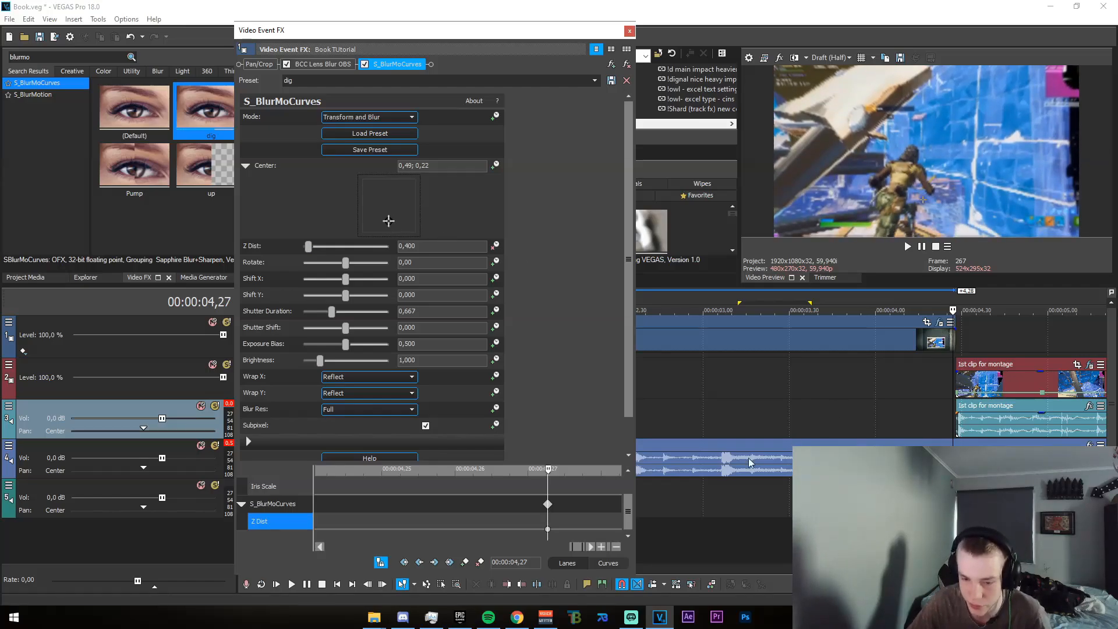
- Fine-tune the final Z Dist keyframe to 0,410 so the picture fills the frame, and close the effect settings
{"action": "left_click", "coordinate": [417, 248]}
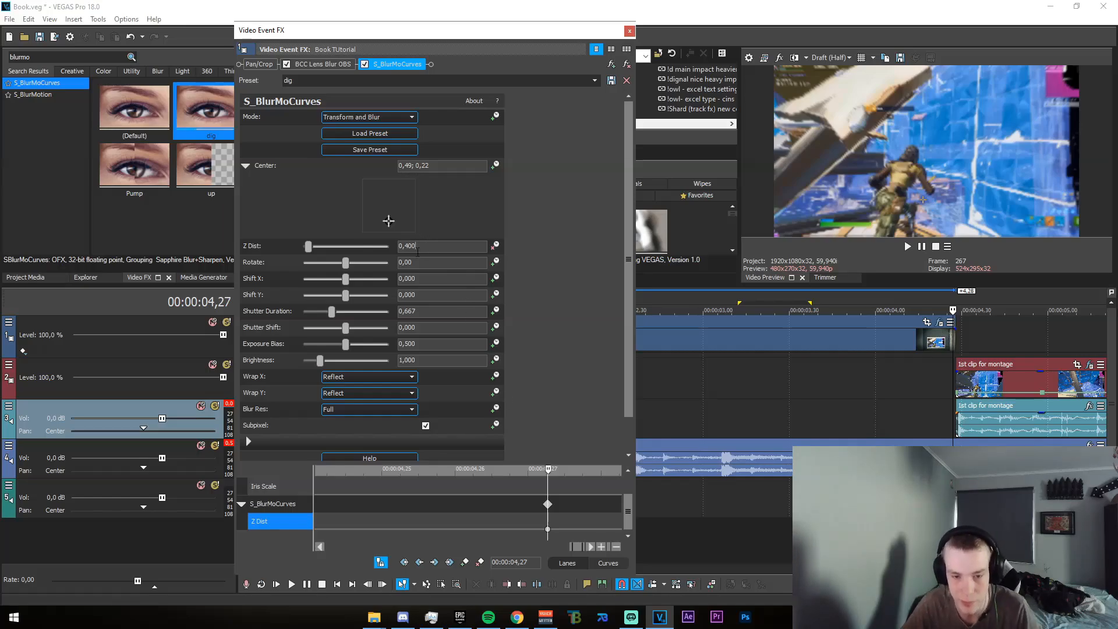
{"action": "type", "text": "38"}
{"action": "key", "text": "Return"}
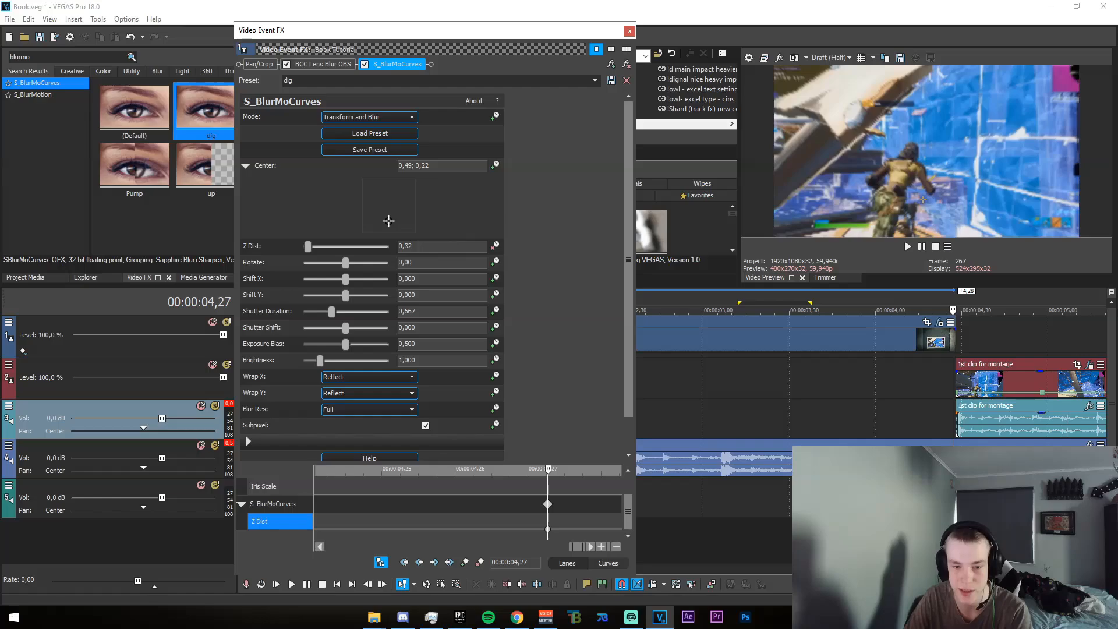
{"action": "type", "text": "0,42"}
{"action": "key", "text": "Return"}
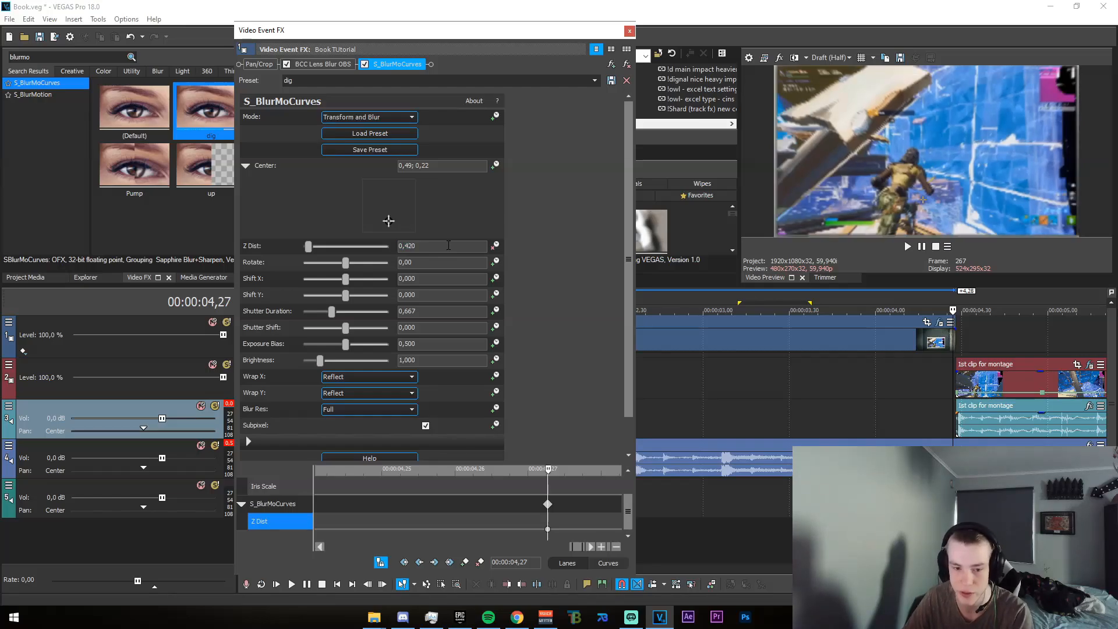
{"action": "type", "text": "0,401"}
{"action": "key", "text": "Return"}
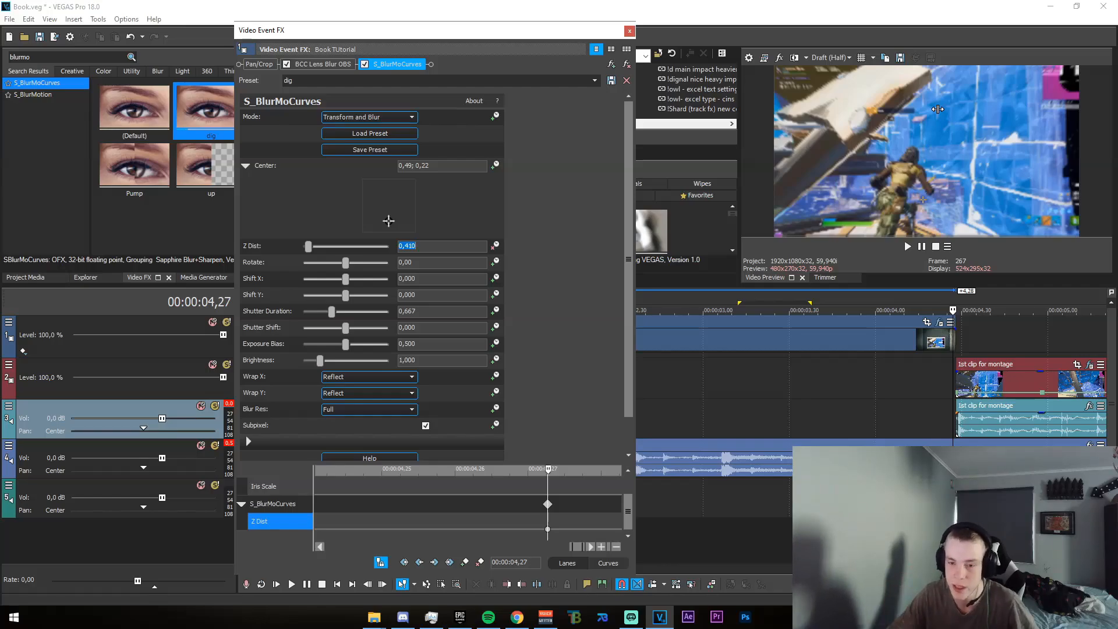
{"action": "left_click", "coordinate": [629, 32]}
- Play the intro from the start through its transition into the first montage clip
{"action": "scroll", "coordinate": [539, 389], "scroll_direction": "down", "scroll_amount": 5}
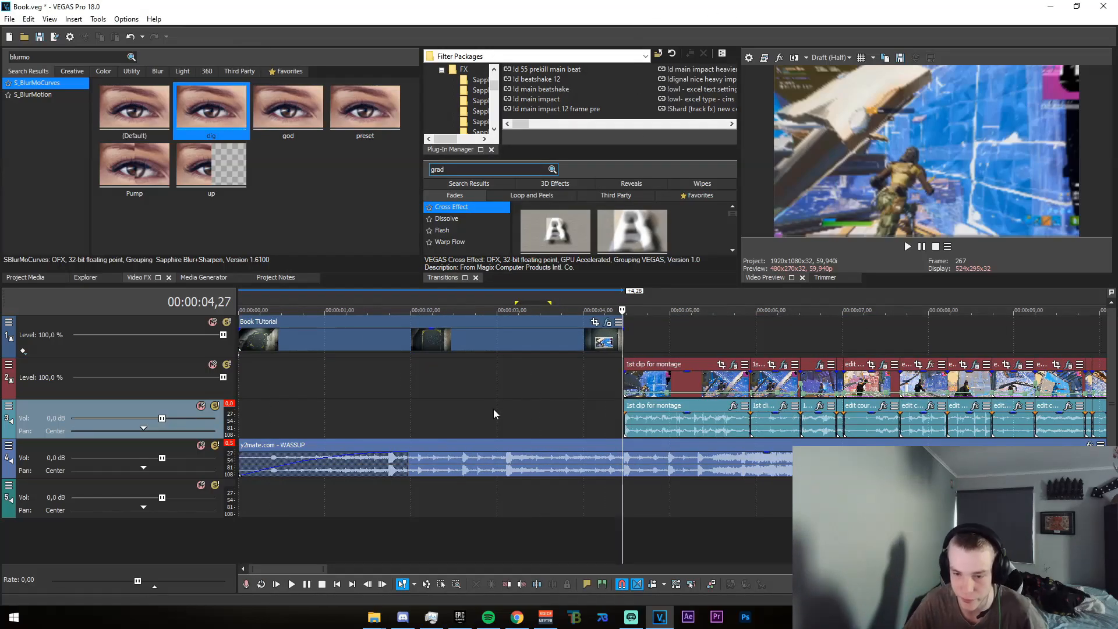
{"action": "left_click", "coordinate": [144, 349]}
{"action": "key", "text": "Home"}
{"action": "key", "text": "space"}
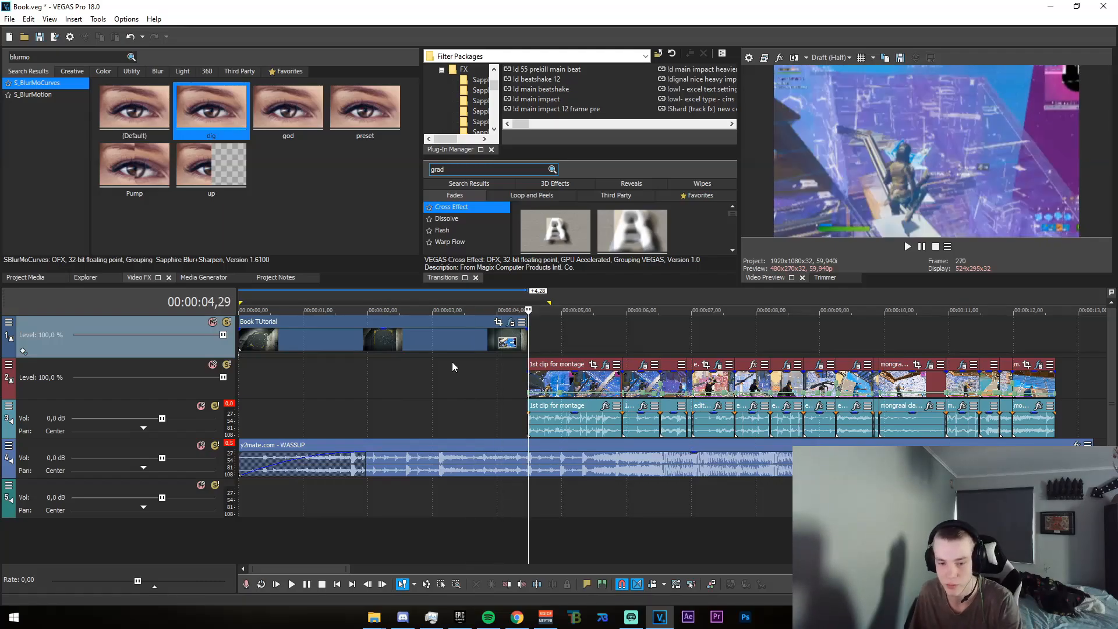
{"action": "key", "text": "space"}
{"action": "key", "text": "space"}
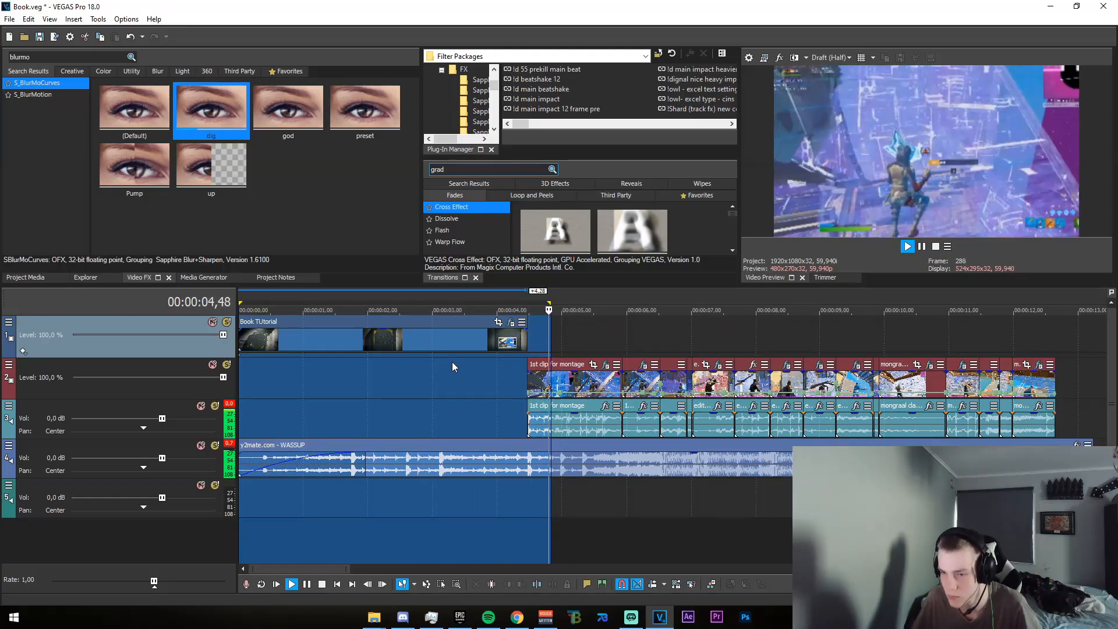
- Change the Z Dist keyframe at 00:00:02,47 to Sharp Fade interpolation in the intro clip's S_BlurMoCurves effect
{"action": "left_click", "coordinate": [412, 414]}
{"action": "left_click", "coordinate": [511, 322]}
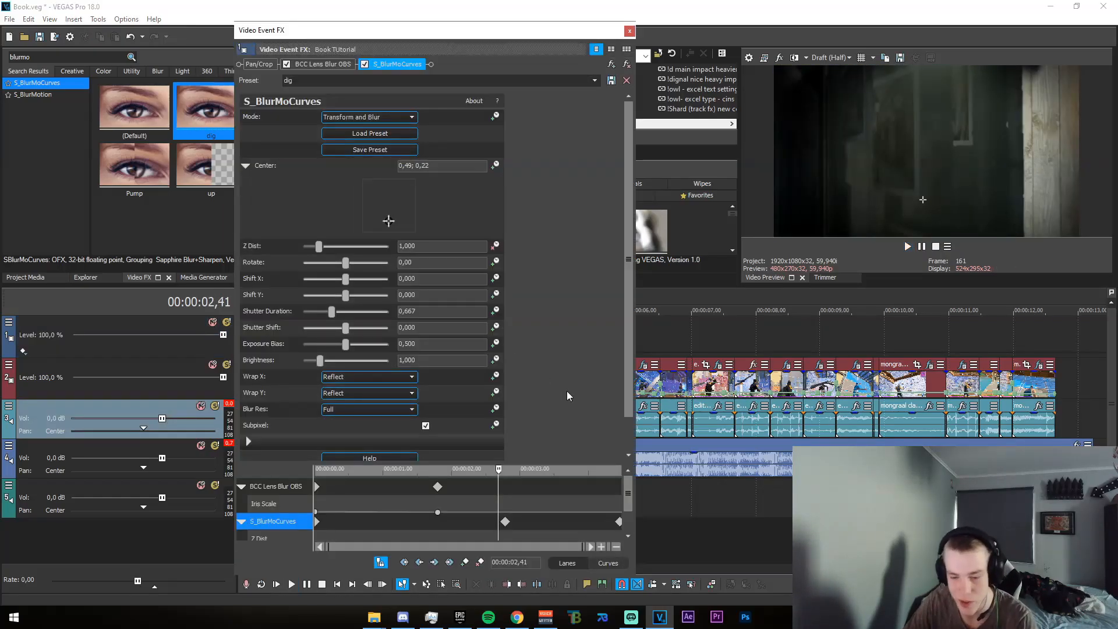
{"action": "scroll", "coordinate": [630, 489], "scroll_direction": "down", "scroll_amount": 1}
{"action": "left_click", "coordinate": [505, 527]}
{"action": "right_click", "coordinate": [505, 527]}
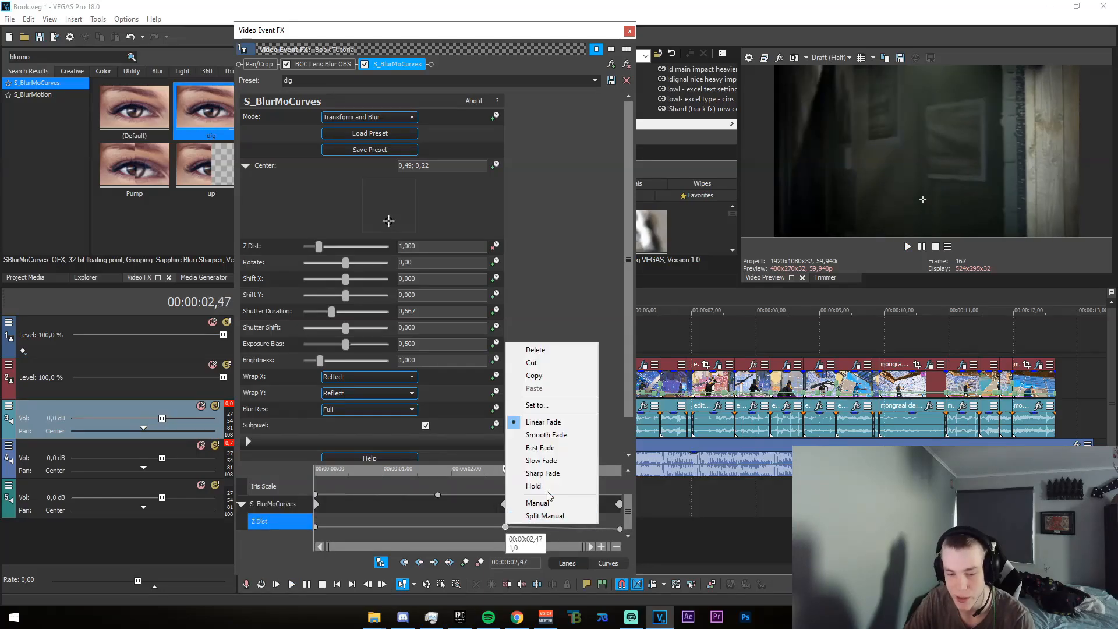
{"action": "left_click", "coordinate": [547, 473]}
{"action": "left_click", "coordinate": [630, 30]}
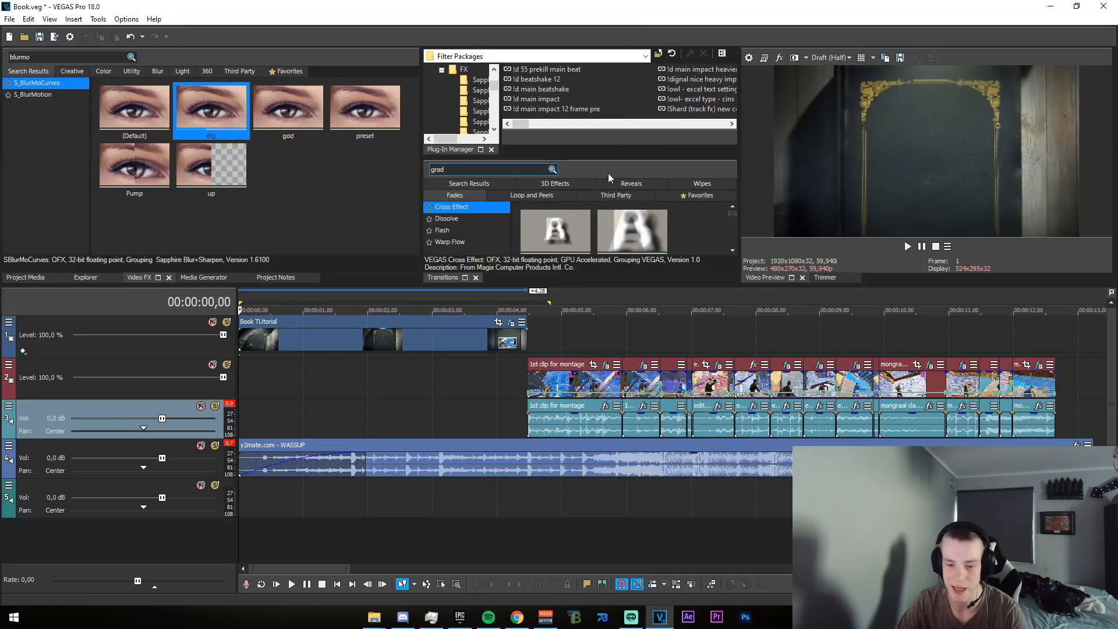
- Select the intro's time range and play it back to check the zoom's new easing
{"action": "double_click", "coordinate": [554, 324]}
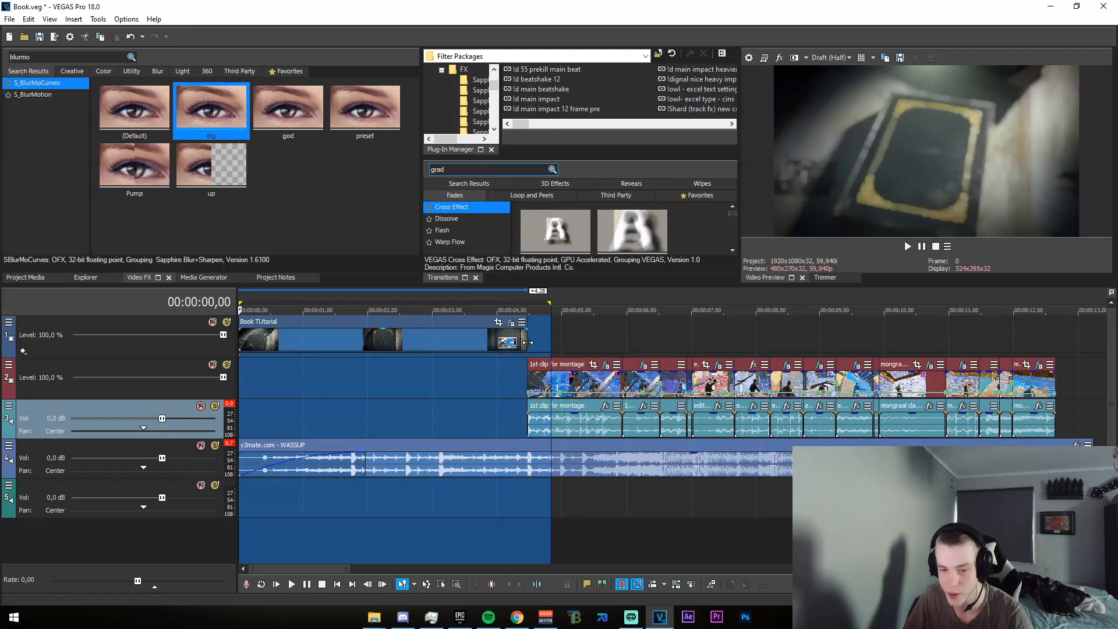
{"action": "key", "text": "space"}
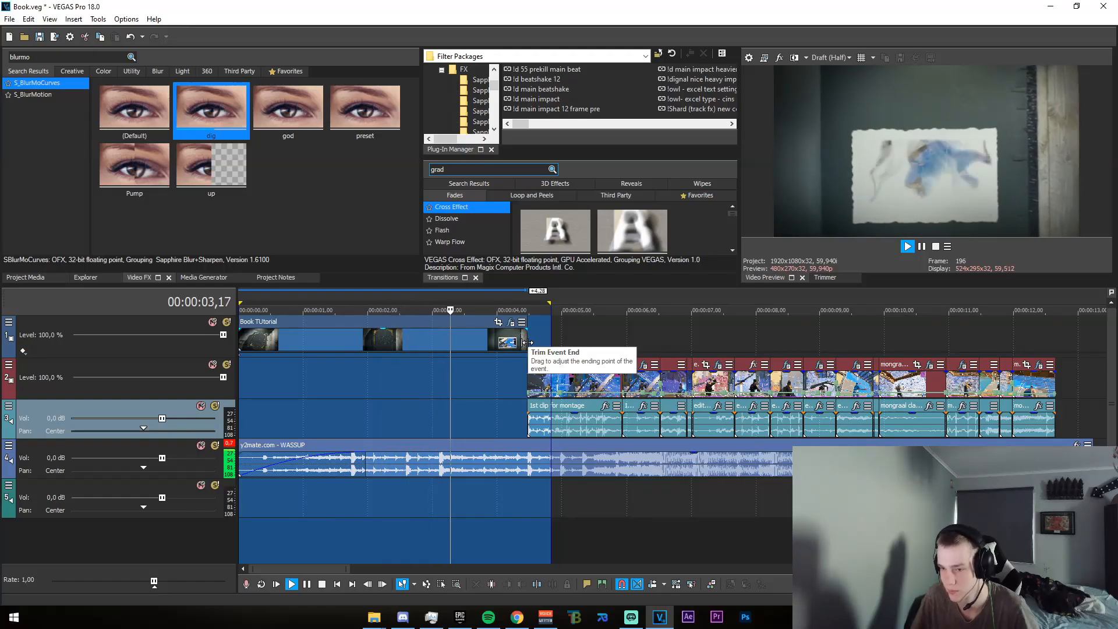
{"action": "key", "text": "space"}
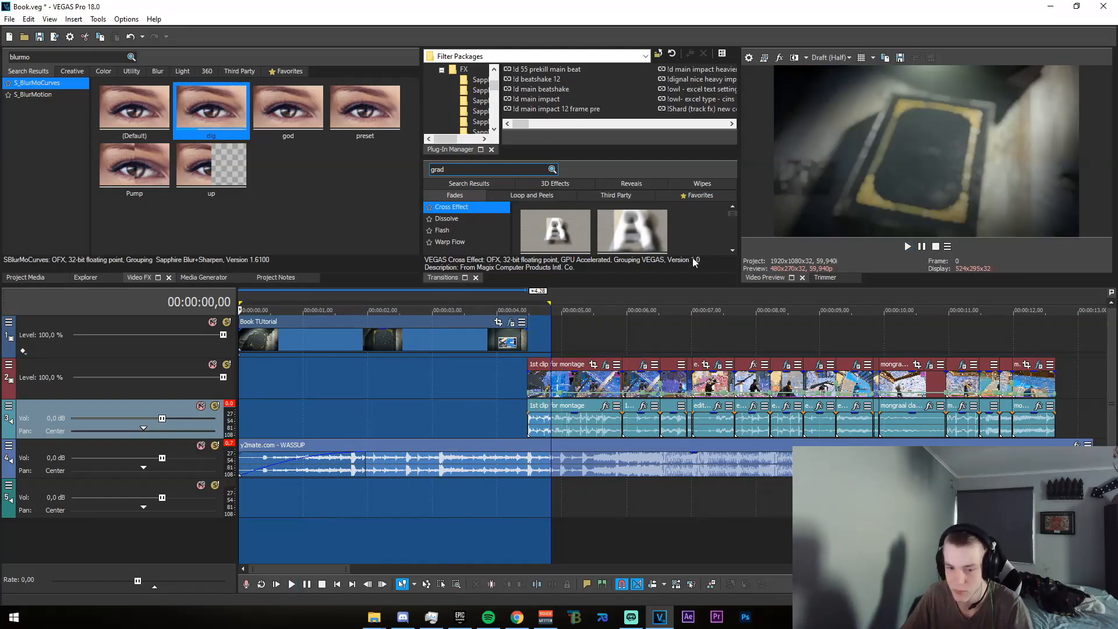
- Change the interpolation of the S_BlurMoCurves Z Dist keyframe at 00:00:02,47 in the book intro clip and show its animation curve
{"action": "left_click", "coordinate": [512, 323]}
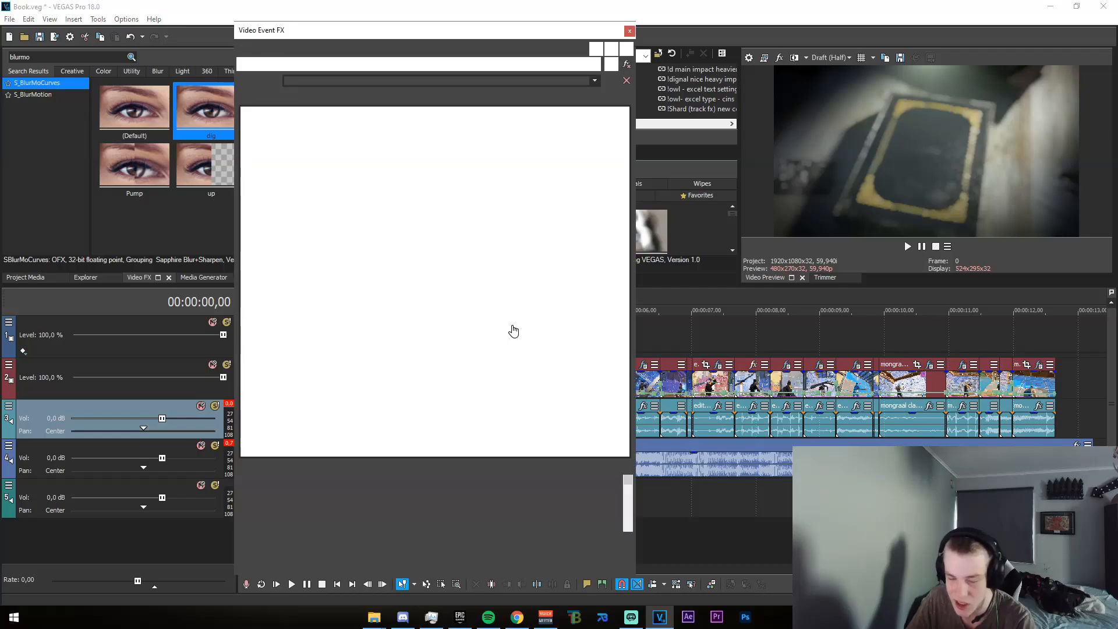
{"action": "left_click_drag", "start_coordinate": [626, 497], "coordinate": [620, 531]}
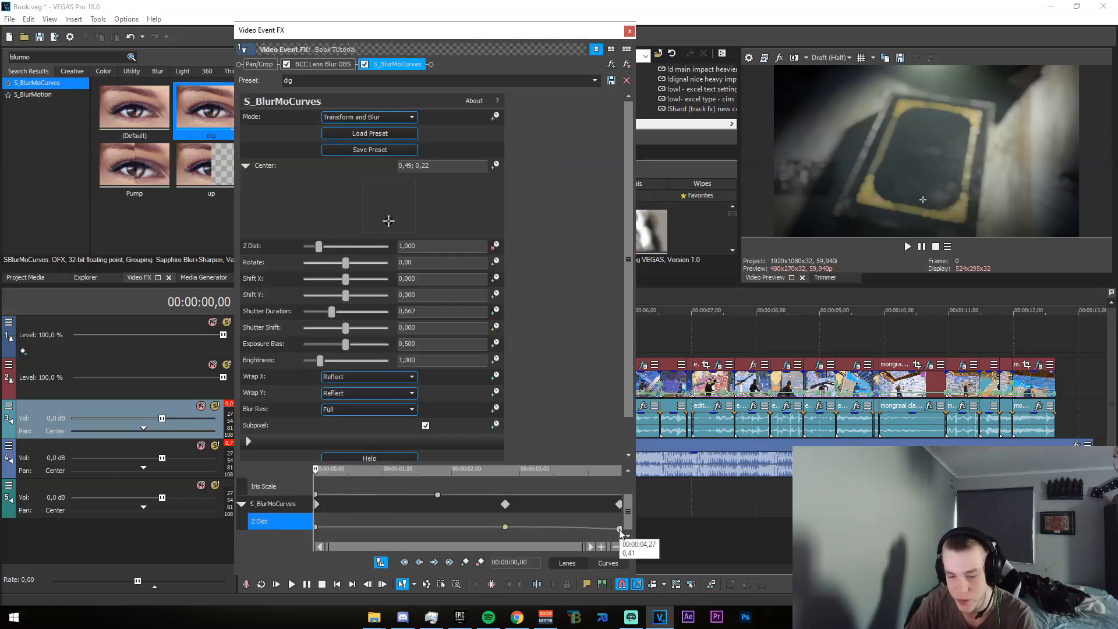
{"action": "left_click", "coordinate": [620, 531]}
{"action": "left_click", "coordinate": [505, 527]}
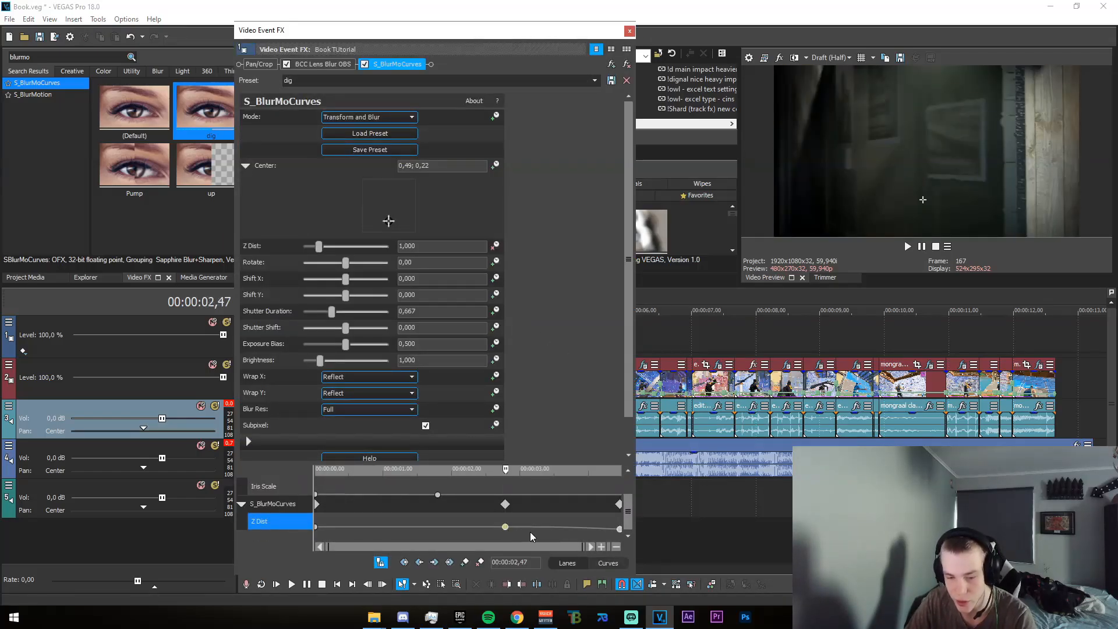
{"action": "right_click", "coordinate": [505, 527]}
{"action": "left_click", "coordinate": [532, 522]}
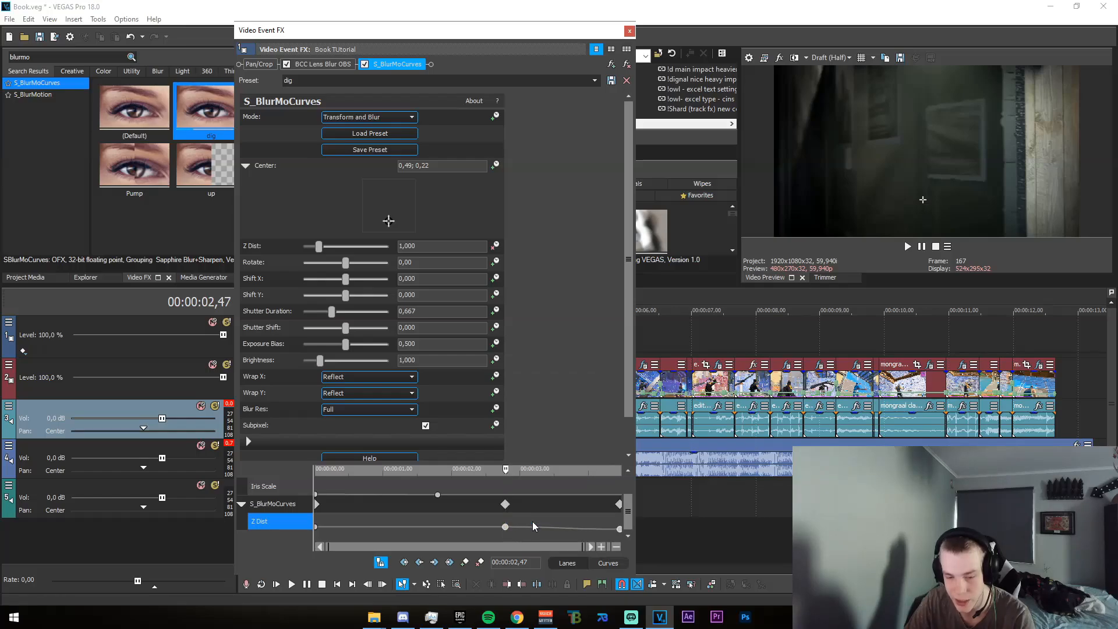
{"action": "left_click", "coordinate": [606, 564]}
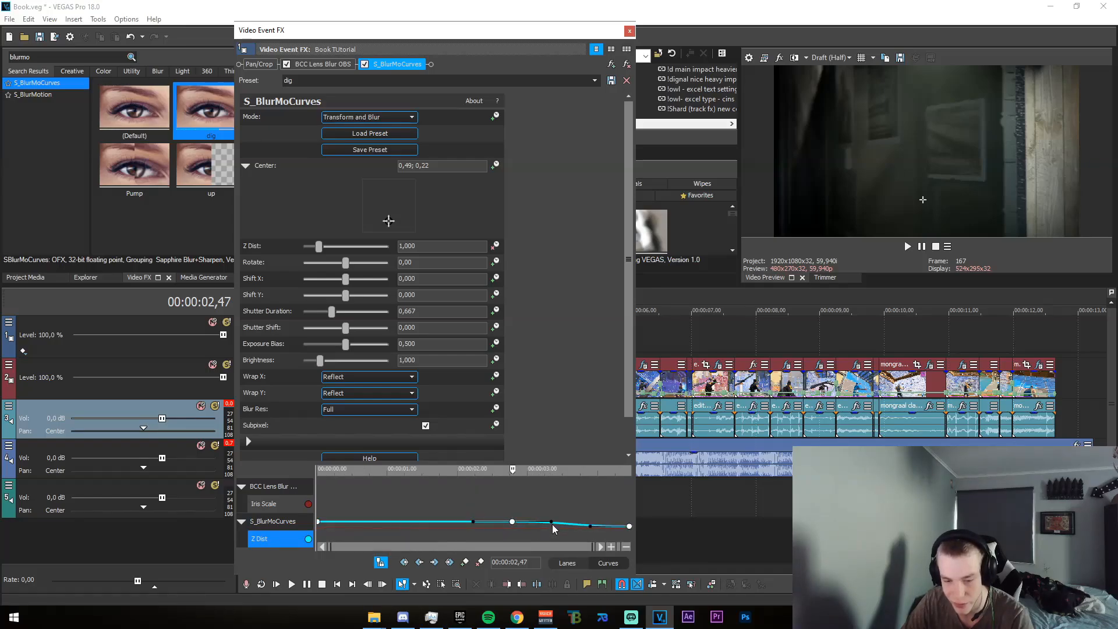
- Reshape the Z Dist curve by moving its handles toward the final keyframe for a later zoom, and close the effect settings
{"action": "left_click_drag", "start_coordinate": [553, 521], "coordinate": [620, 519]}
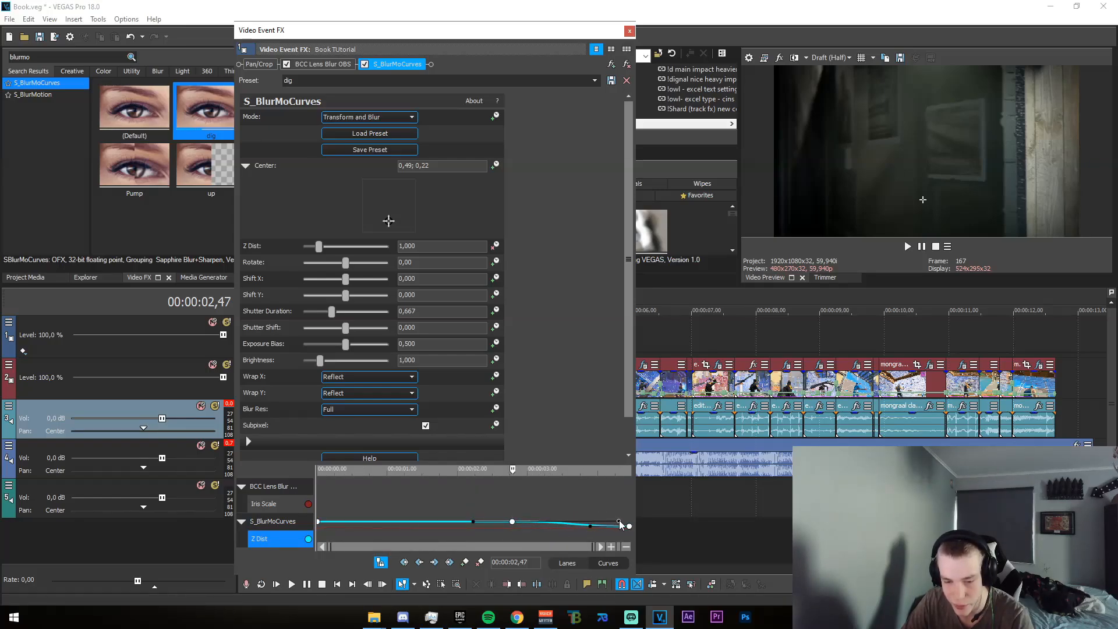
{"action": "left_click_drag", "start_coordinate": [592, 526], "coordinate": [621, 526]}
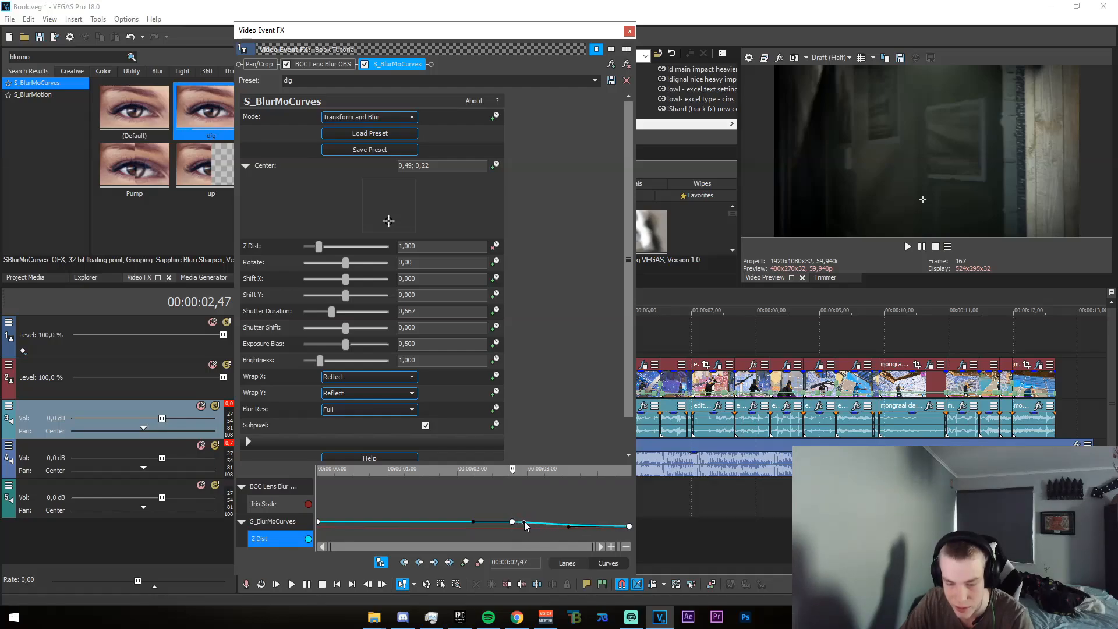
{"action": "left_click_drag", "start_coordinate": [621, 519], "coordinate": [611, 522]}
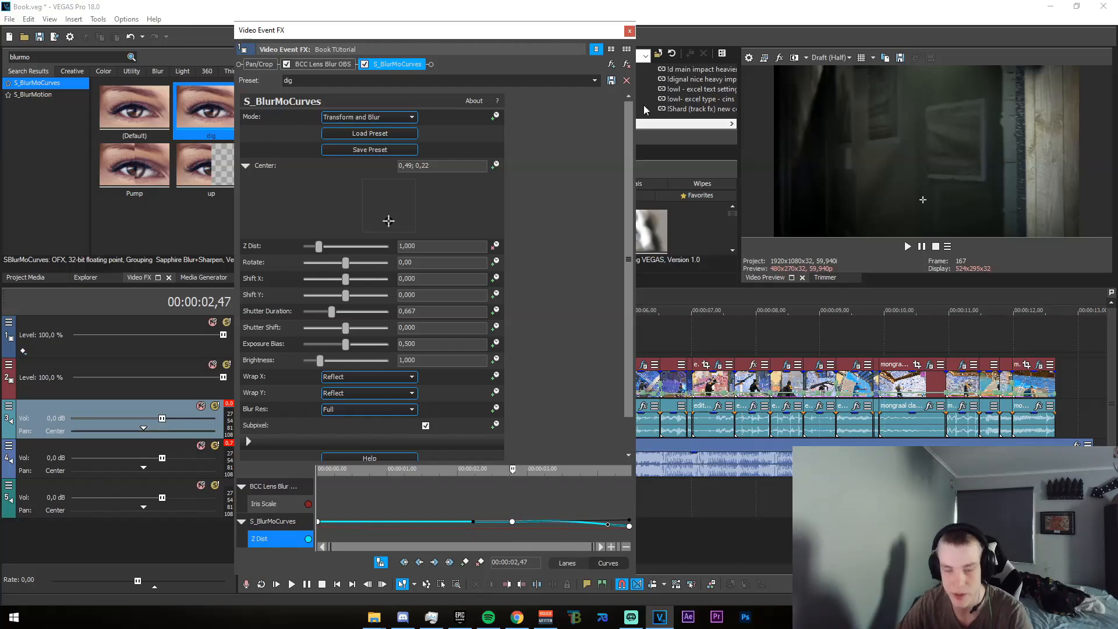
{"action": "left_click", "coordinate": [629, 30]}
- Play the intro's zoom into the first montage clip several times to check the reshaped curve
{"action": "left_click_drag", "start_coordinate": [579, 337], "coordinate": [198, 352]}
{"action": "key", "text": "space"}
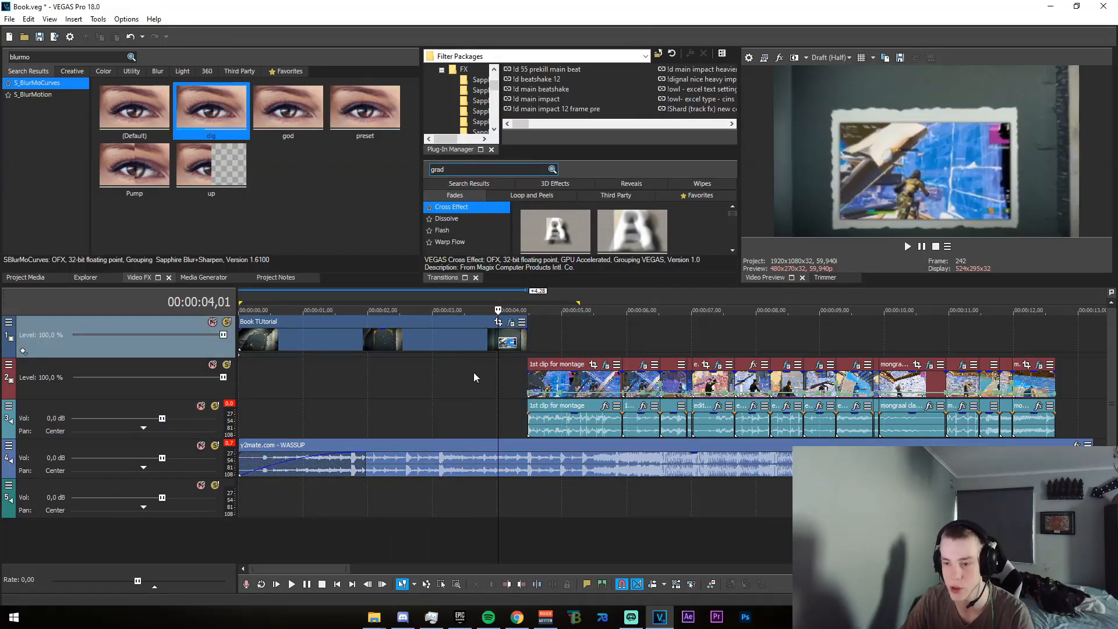
{"action": "key", "text": "space"}
{"action": "left_click", "coordinate": [397, 383]}
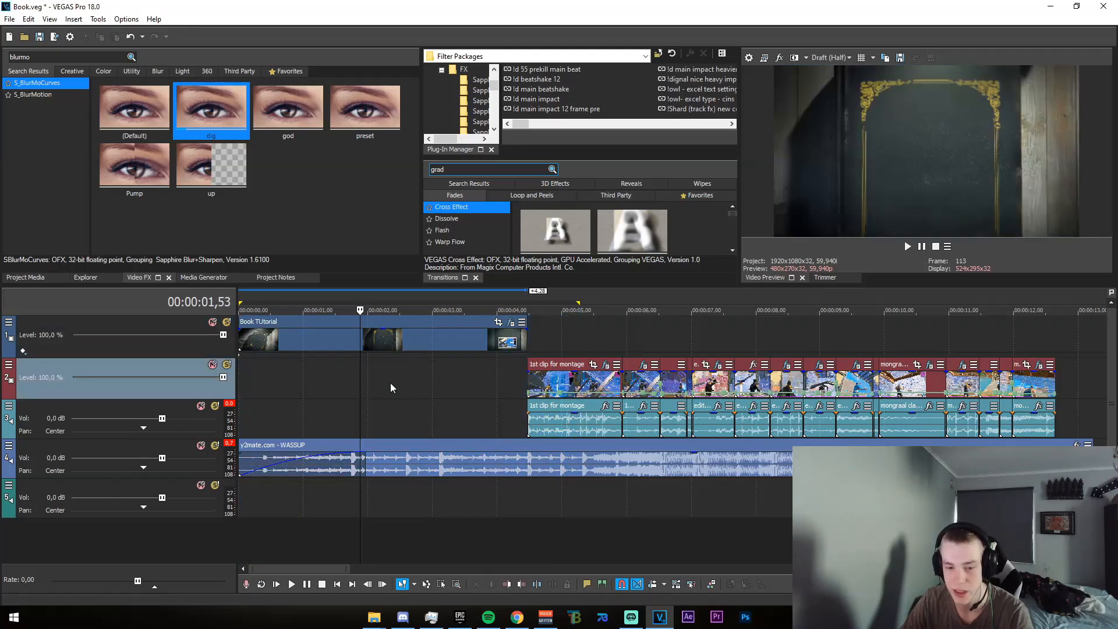
{"action": "key", "text": "space"}
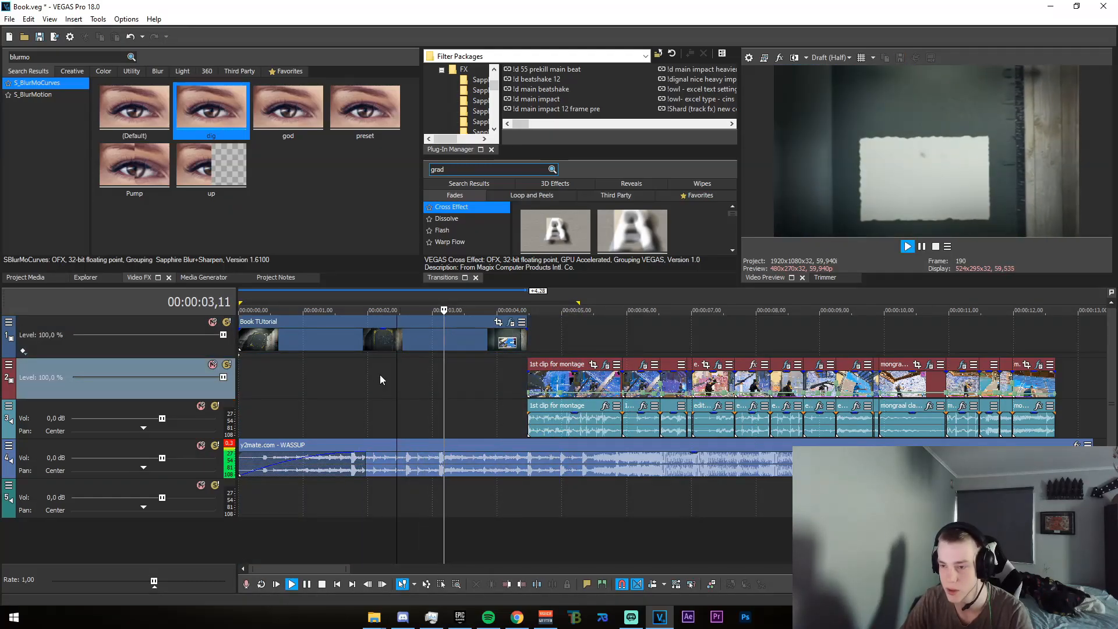
{"action": "left_click", "coordinate": [416, 387]}
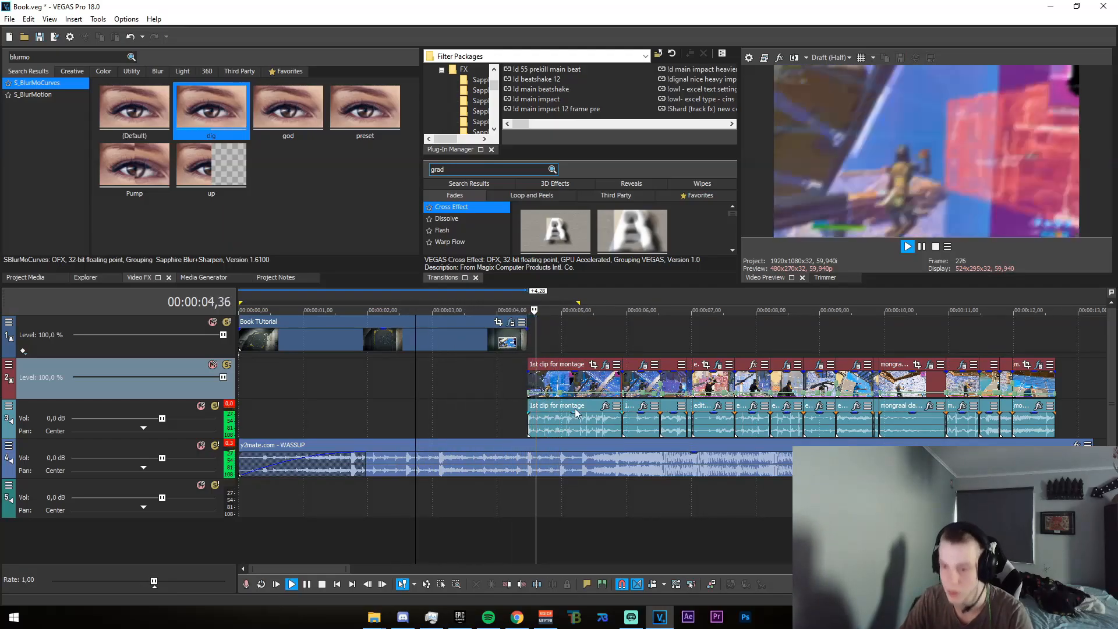
{"action": "key", "text": "space"}
{"action": "left_click_drag", "start_coordinate": [441, 397], "coordinate": [511, 407]}
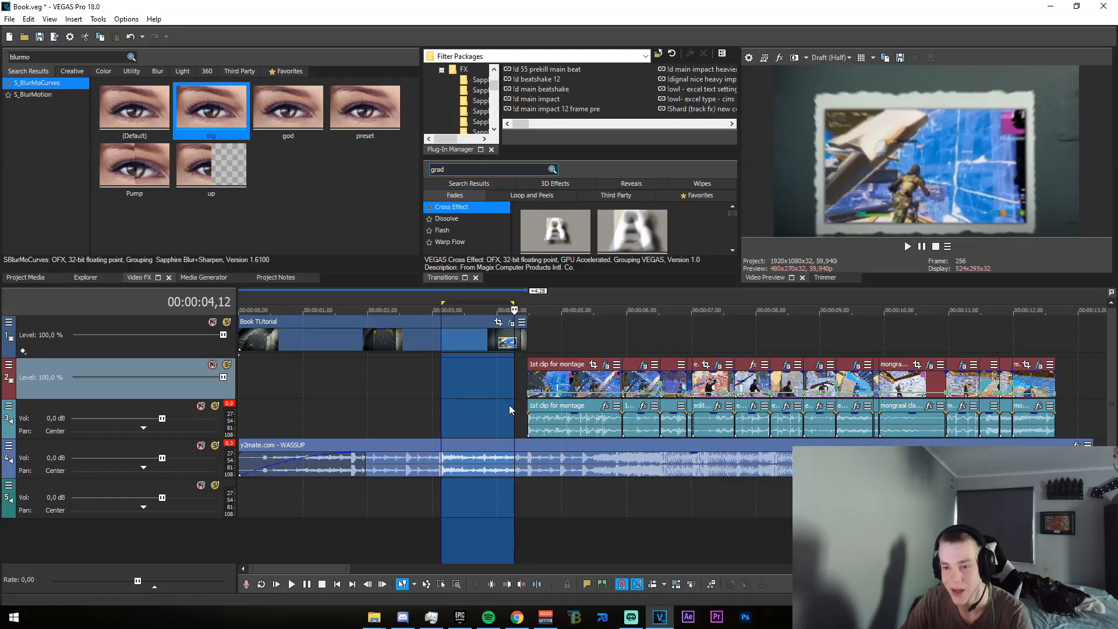
{"action": "left_click", "coordinate": [514, 407]}
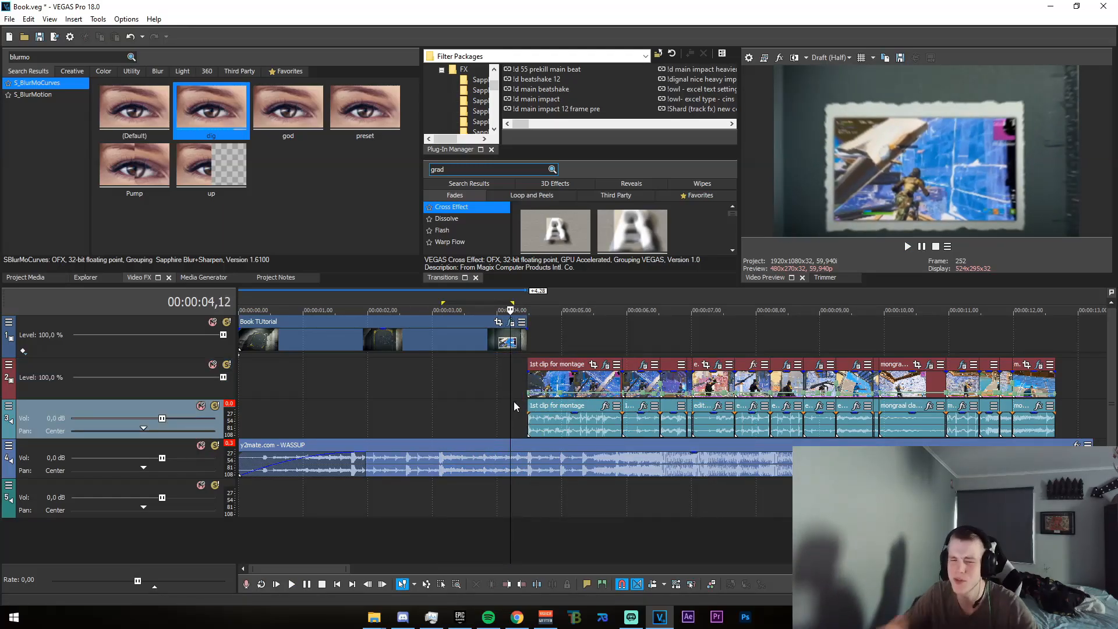
- Change the interpolation of the final Z Dist keyframe at 00:00:04,27 in S_BlurMoCurves and display the Z Dist curve
{"action": "left_click", "coordinate": [511, 322]}
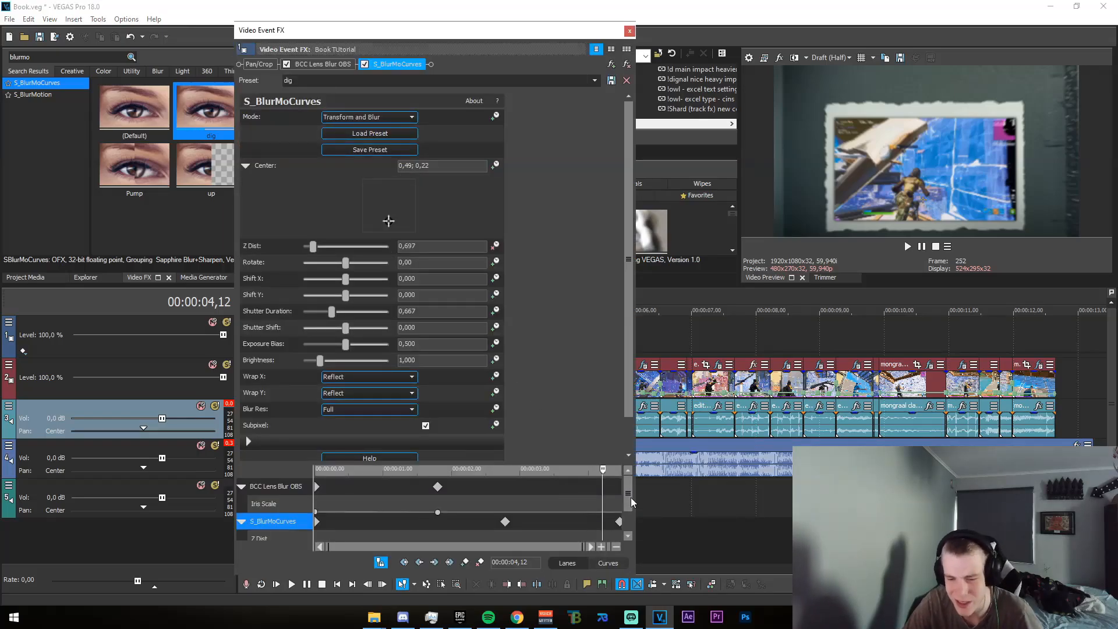
{"action": "scroll", "coordinate": [630, 497], "scroll_direction": "down", "scroll_amount": 1}
{"action": "left_click", "coordinate": [607, 563]}
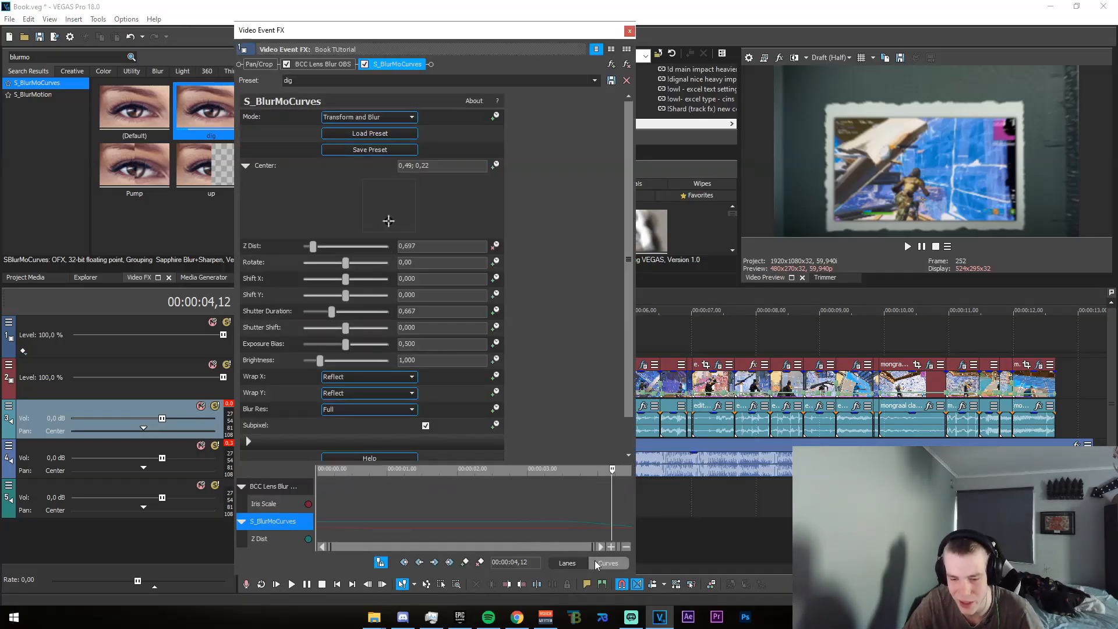
{"action": "left_click", "coordinate": [564, 563]}
{"action": "left_click", "coordinate": [505, 526]}
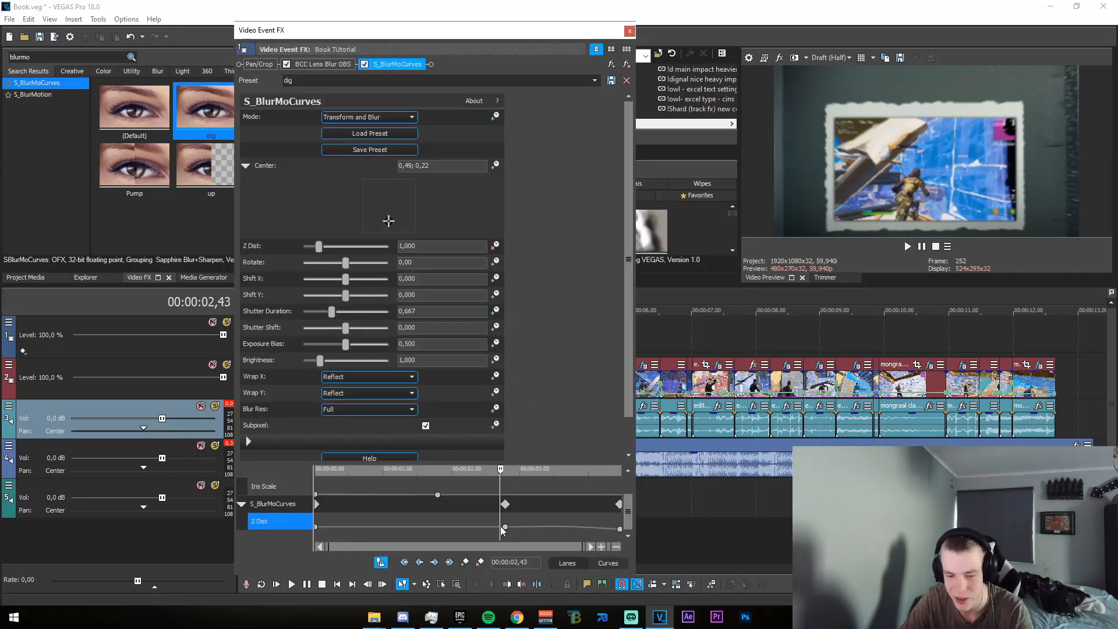
{"action": "left_click", "coordinate": [620, 529]}
{"action": "right_click", "coordinate": [619, 530]}
{"action": "left_click", "coordinate": [653, 524]}
{"action": "left_click", "coordinate": [608, 564]}
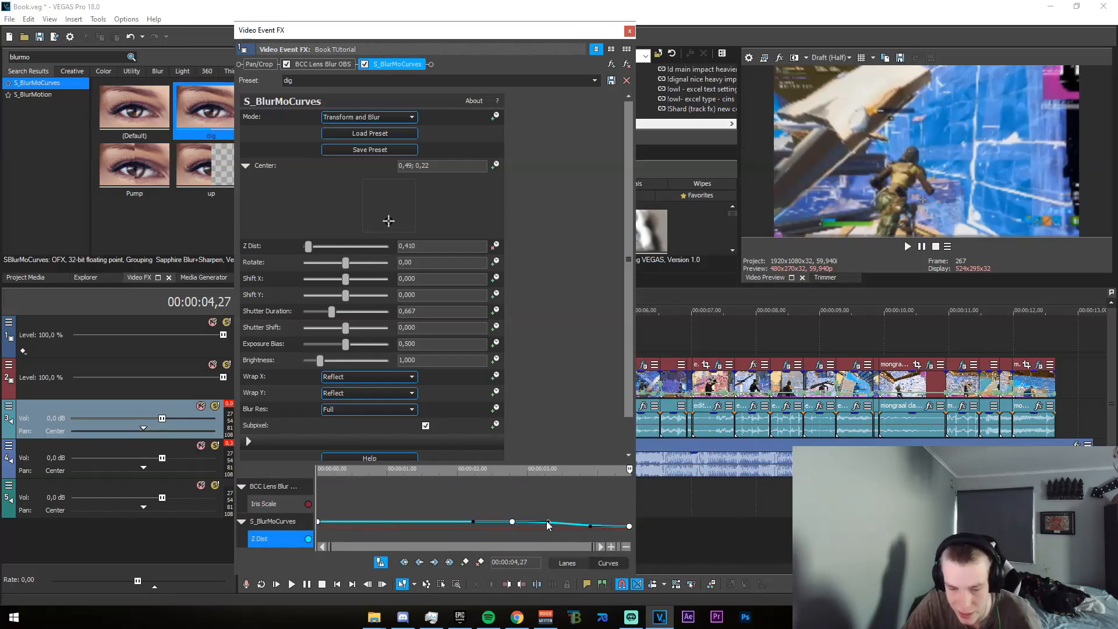
- Bend the Z Dist curve upward before it falls to the final keyframe, and close the effect settings
{"action": "left_click_drag", "start_coordinate": [531, 520], "coordinate": [552, 520]}
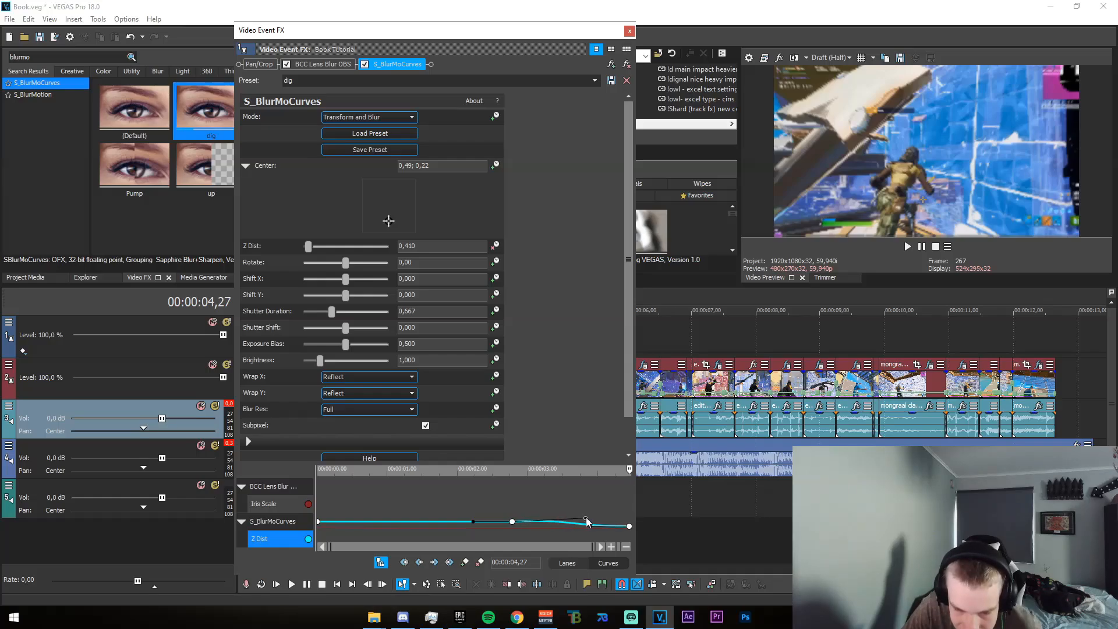
{"action": "left_click_drag", "start_coordinate": [619, 531], "coordinate": [626, 524]}
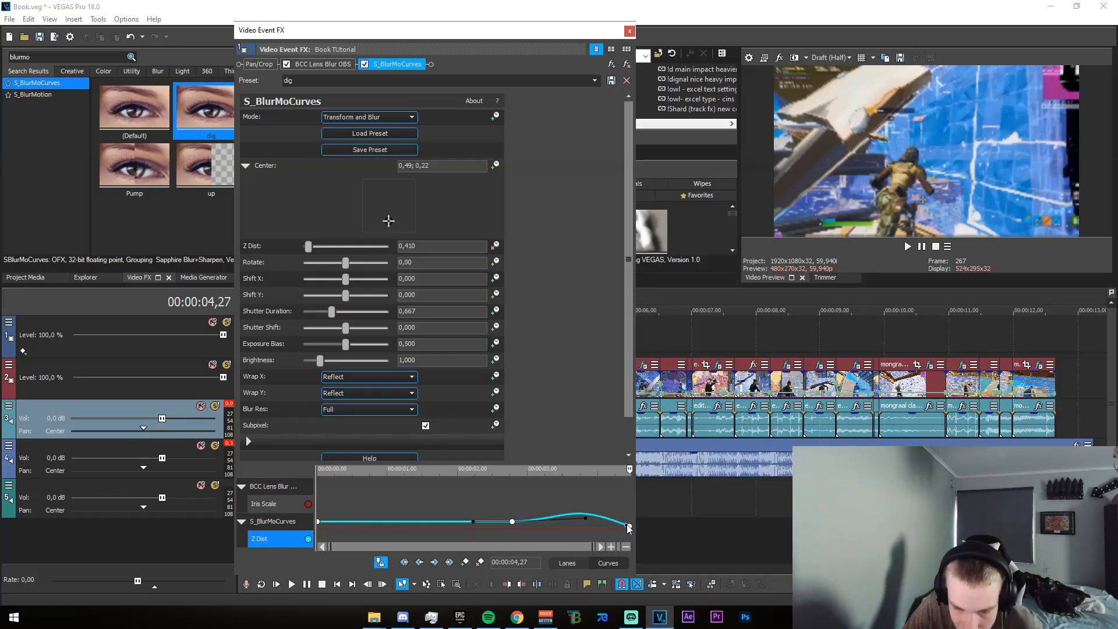
{"action": "left_click_drag", "start_coordinate": [656, 397], "coordinate": [621, 523]}
{"action": "left_click", "coordinate": [629, 31]}
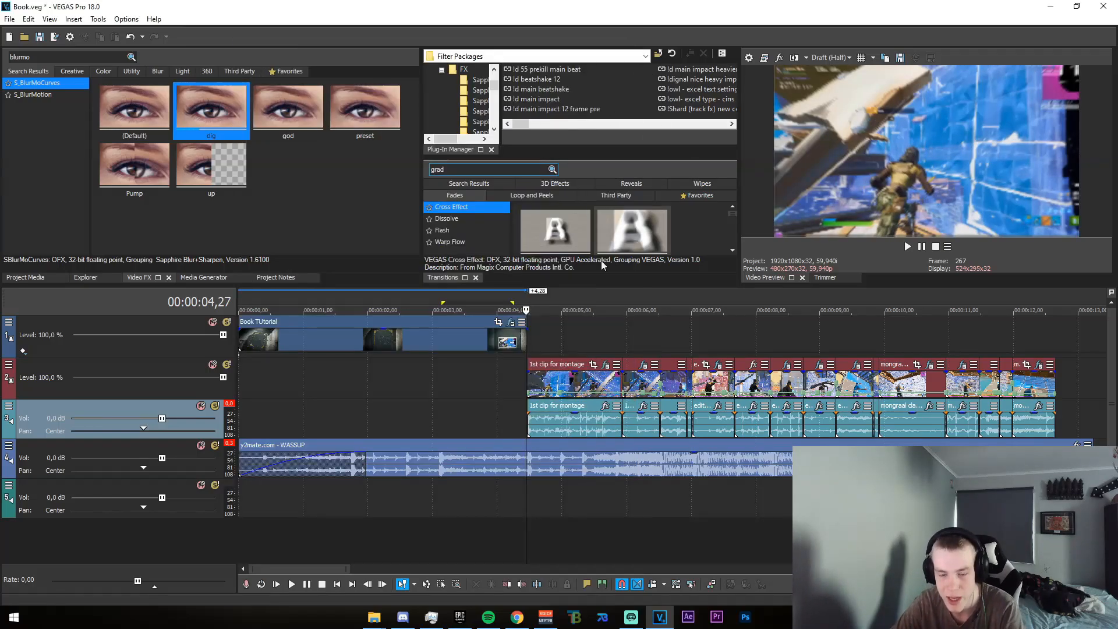
- Play the end of the intro from about 00:00:02,56 to review the upward-bent zoom curve
{"action": "left_click", "coordinate": [426, 387]}
{"action": "key", "text": "space"}
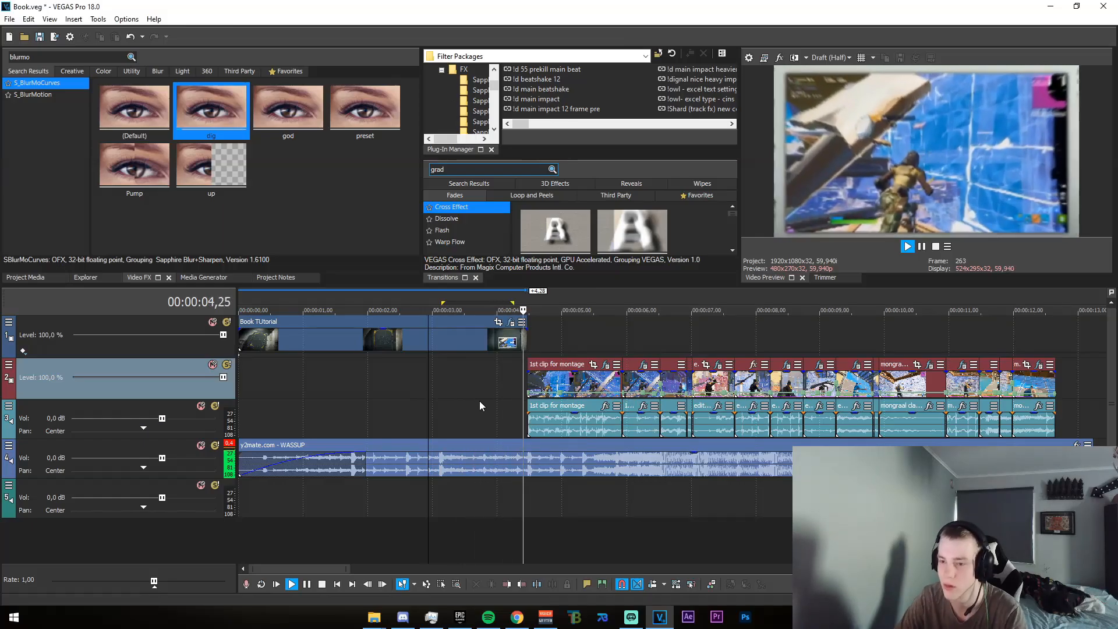
{"action": "key", "text": "space"}
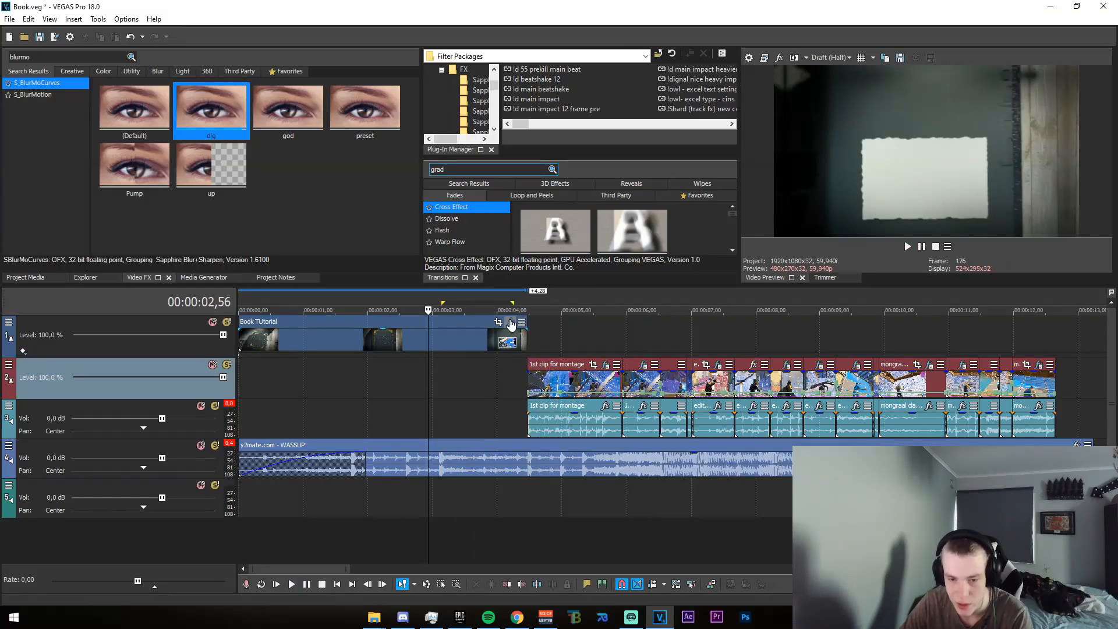
- Set the Z Dist keyframe at 00:00:02,47 back to Sharp Fade interpolation and close the effect settings
{"action": "left_click", "coordinate": [512, 322]}
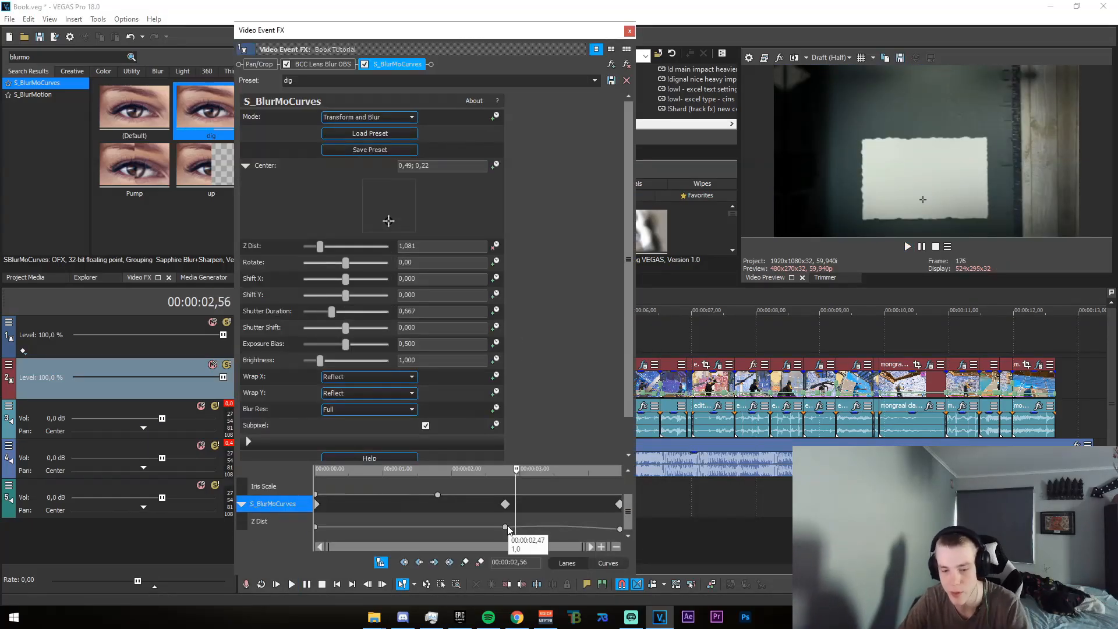
{"action": "right_click", "coordinate": [505, 527]}
{"action": "left_click", "coordinate": [586, 550]}
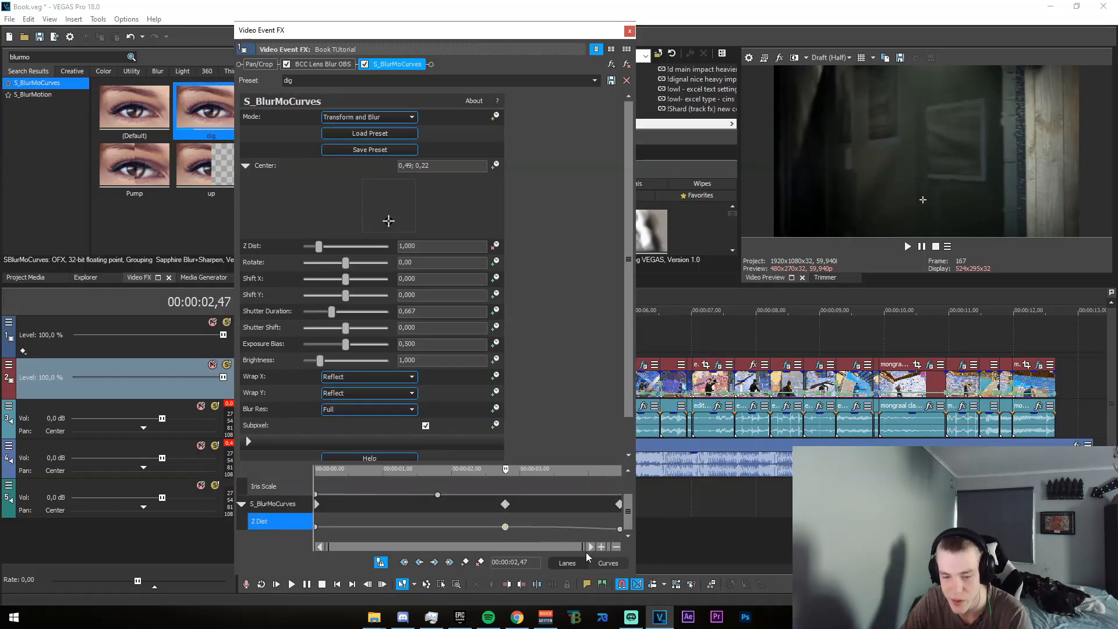
{"action": "left_click", "coordinate": [630, 31]}
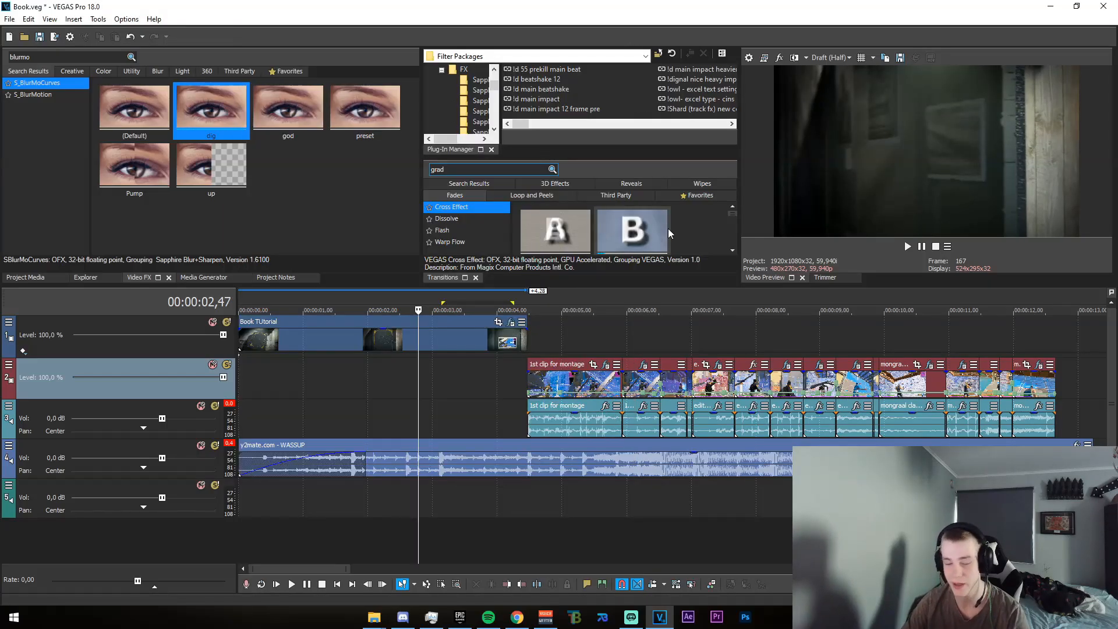
- Scrub the intro between about 00:00:03,07 and 00:00:03,52 to examine how the gameplay picture appears on the paper
{"action": "scroll", "coordinate": [407, 460], "scroll_direction": "down", "scroll_amount": 3}
{"action": "scroll", "coordinate": [245, 392], "scroll_direction": "up", "scroll_amount": 2}
{"action": "left_click_drag", "start_coordinate": [241, 390], "coordinate": [376, 404]}
{"action": "left_click", "coordinate": [375, 406]}
{"action": "scroll", "coordinate": [425, 429], "scroll_direction": "up", "scroll_amount": 2}
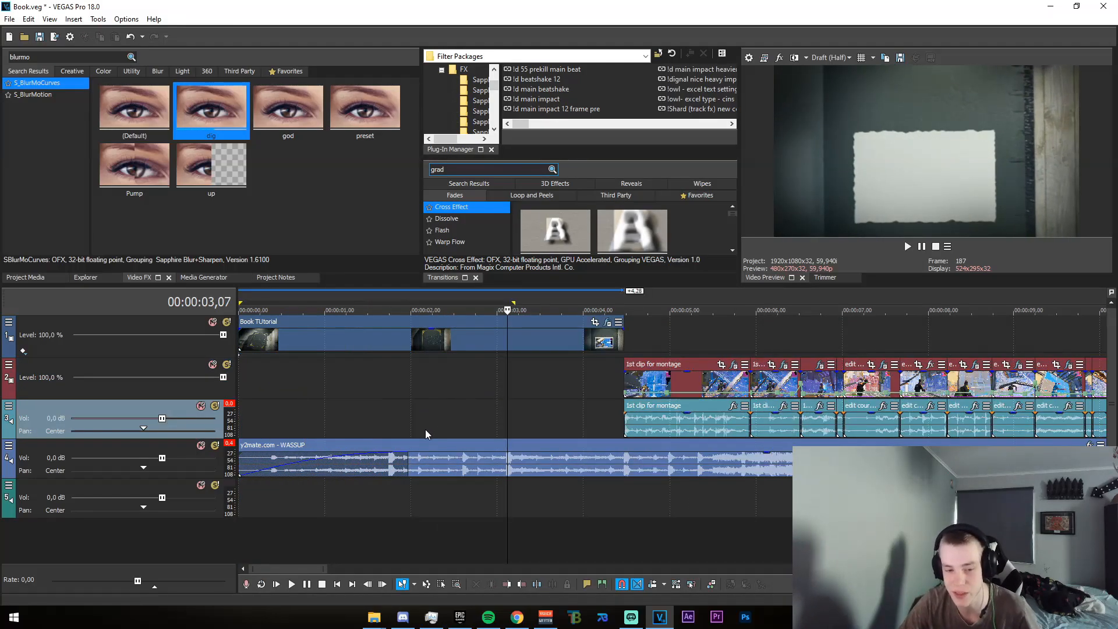
{"action": "scroll", "coordinate": [502, 395], "scroll_direction": "down", "scroll_amount": 3}
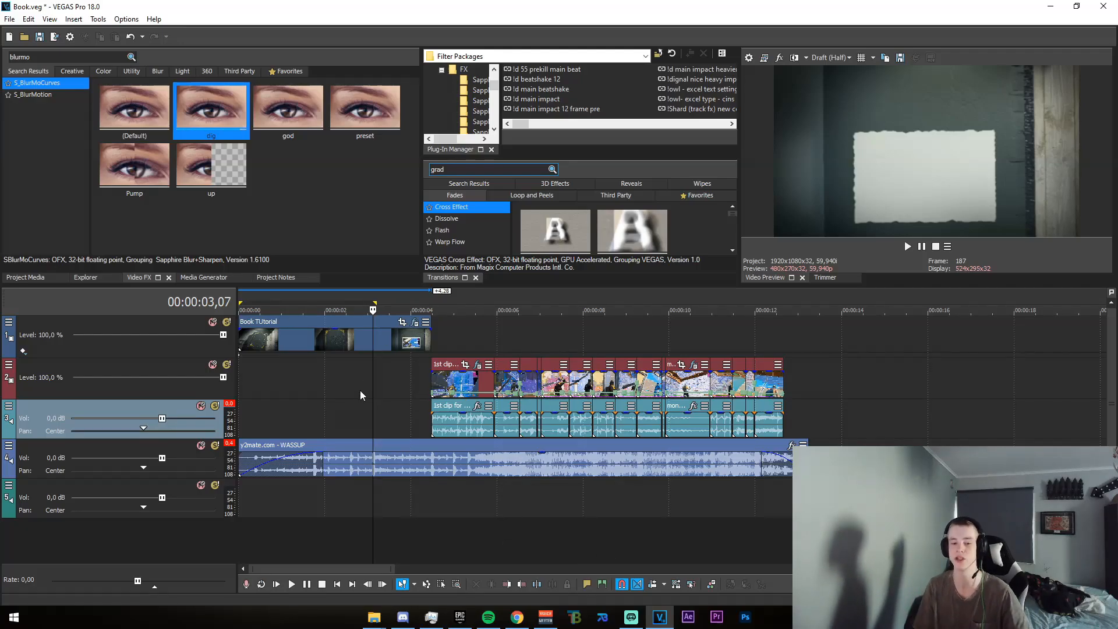
{"action": "left_click", "coordinate": [404, 394]}
{"action": "left_click_drag", "start_coordinate": [405, 393], "coordinate": [381, 411]}
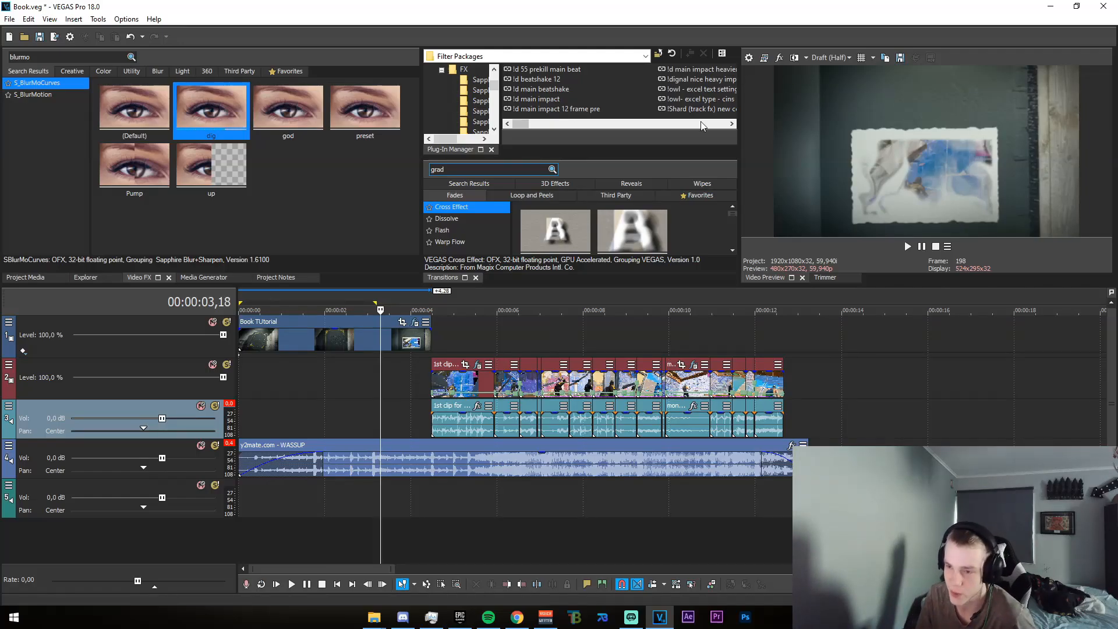
{"action": "left_click_drag", "start_coordinate": [378, 383], "coordinate": [404, 387]}
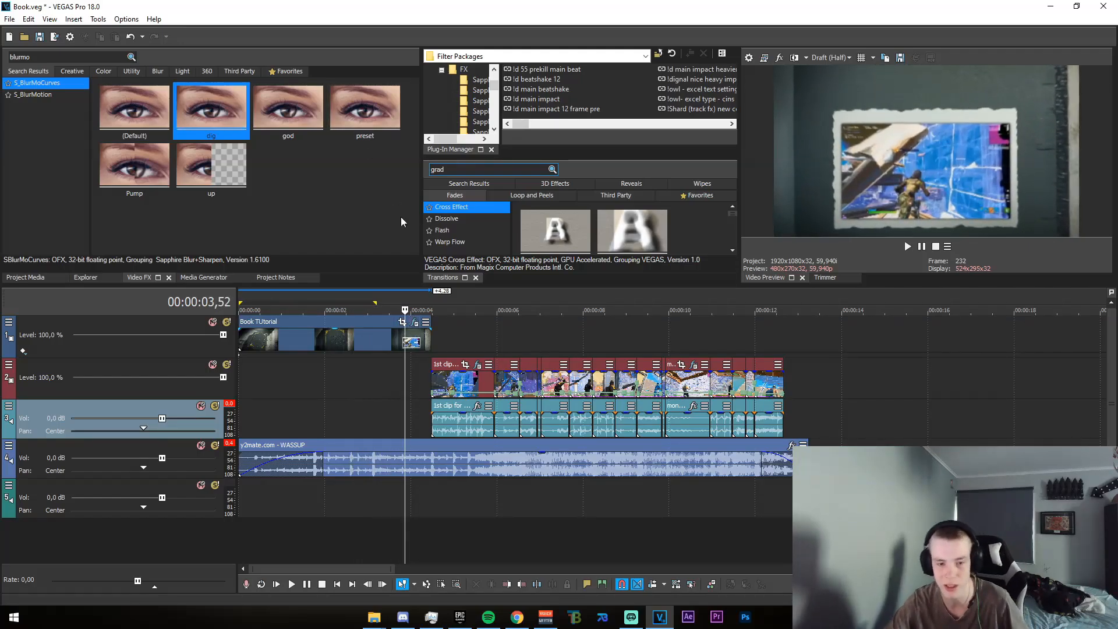
- Disable the S_BlurMoCurves effect on the book intro clip and close the effect settings
{"action": "left_click", "coordinate": [414, 322]}
{"action": "left_click", "coordinate": [361, 63]}
{"action": "left_click", "coordinate": [629, 31]}
- Insert a video track above the intro and place the dignal logo clip on it, starting at about 00:00:02,52
{"action": "mouse_move", "coordinate": [355, 391]}
{"action": "left_mouse_down"}
{"action": "mouse_move", "coordinate": [410, 391]}
{"action": "mouse_move", "coordinate": [359, 391]}
{"action": "mouse_move", "coordinate": [373, 392]}
{"action": "left_mouse_up"}
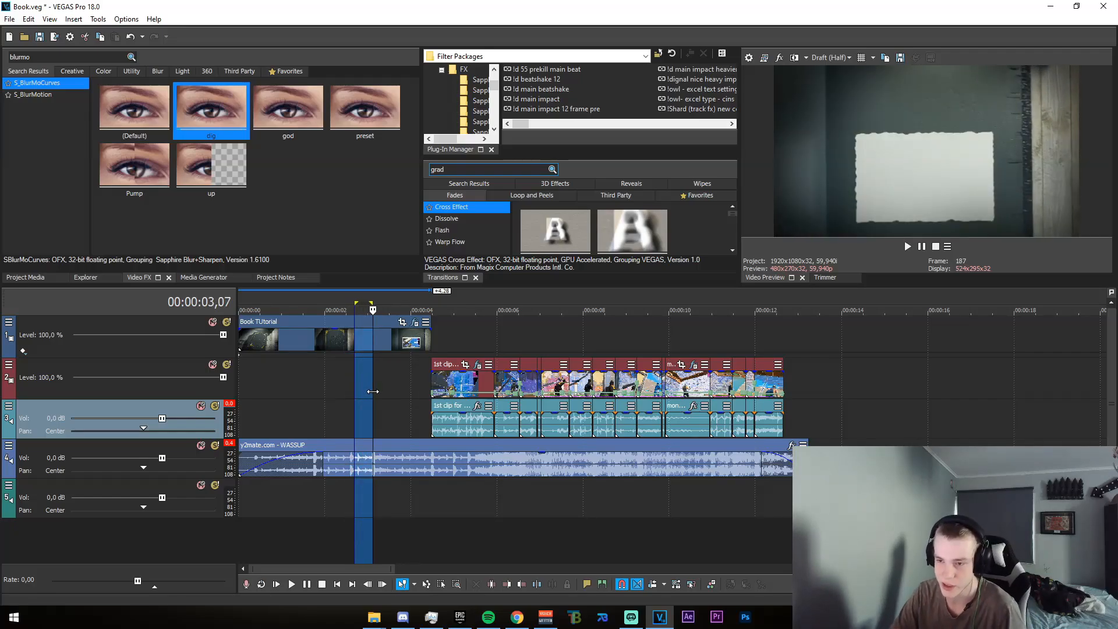
{"action": "right_click", "coordinate": [442, 475]}
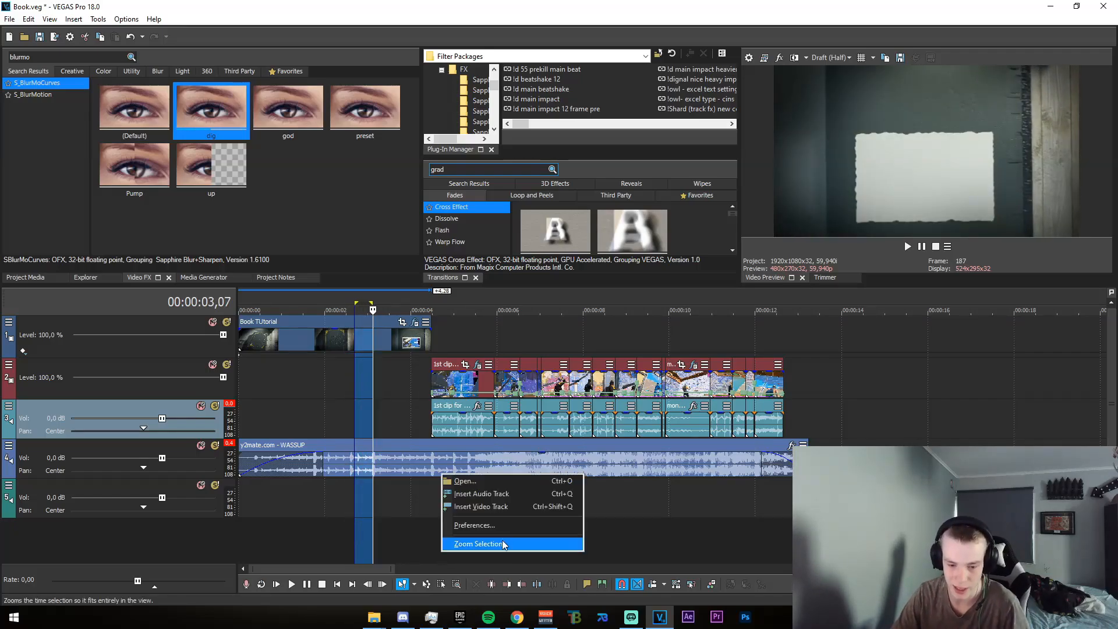
{"action": "left_click", "coordinate": [553, 511]}
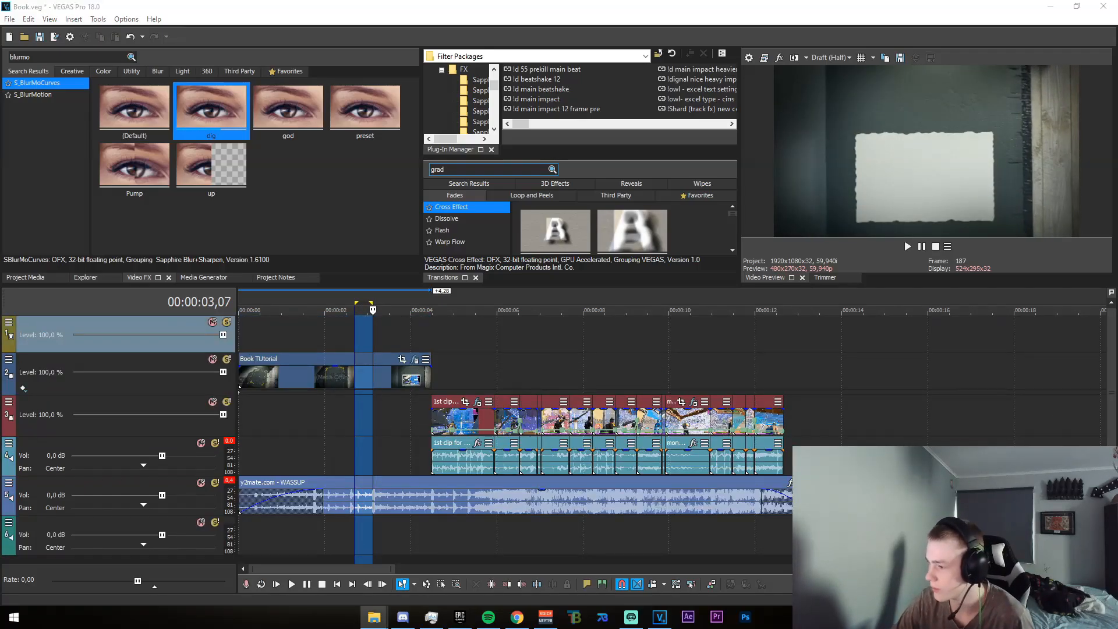
{"action": "left_click_drag", "start_coordinate": [353, 373], "coordinate": [417, 341]}
{"action": "right_click", "coordinate": [388, 338]}
{"action": "left_click_drag", "start_coordinate": [322, 336], "coordinate": [383, 336]}
- Reposition the dignal logo above the paper with Pan/Crop, moving its frame to about X Center 1017 and Y Center 806
{"action": "left_click", "coordinate": [389, 322]}
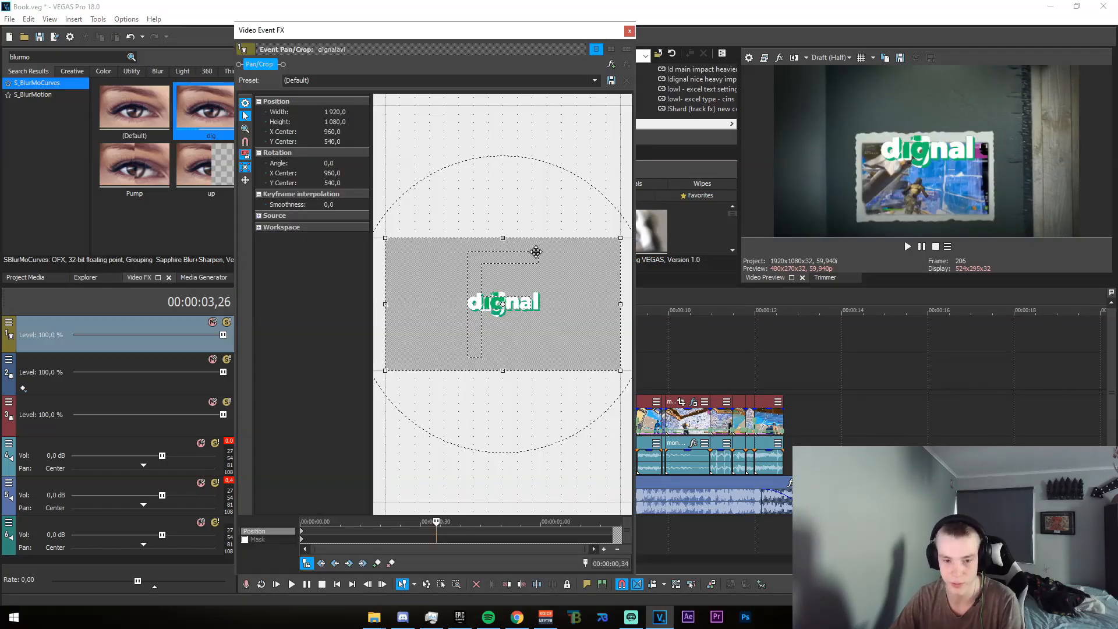
{"action": "left_click_drag", "start_coordinate": [522, 243], "coordinate": [517, 302]}
{"action": "left_click_drag", "start_coordinate": [523, 311], "coordinate": [527, 312]}
{"action": "left_click", "coordinate": [630, 32]}
{"action": "left_click_drag", "start_coordinate": [338, 333], "coordinate": [396, 337]}
{"action": "left_click", "coordinate": [401, 322]}
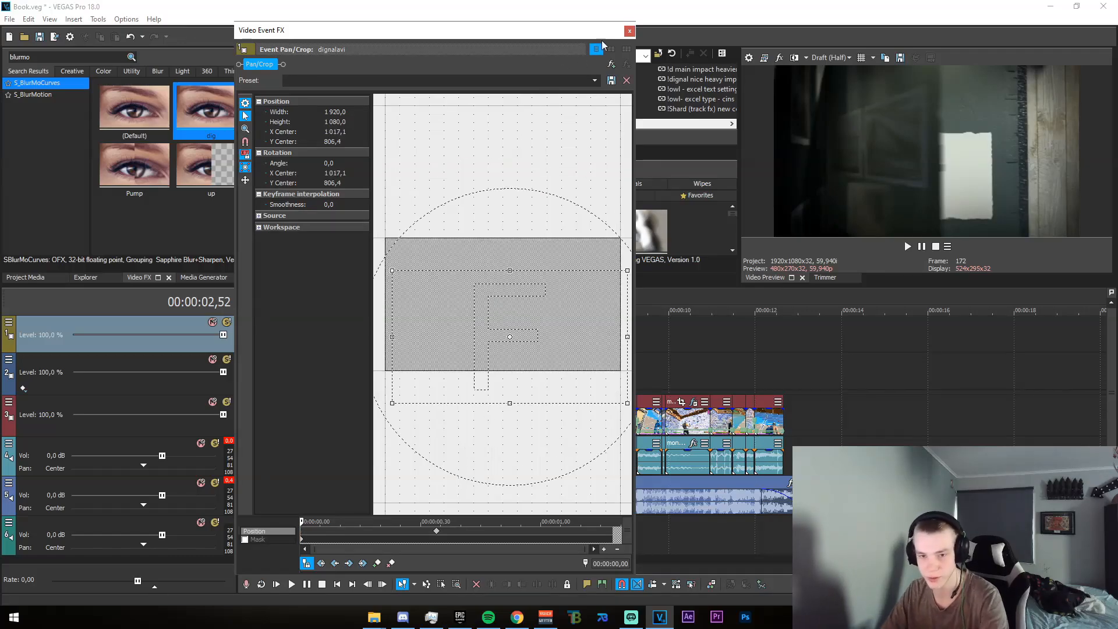
{"action": "left_click", "coordinate": [629, 30]}
{"action": "left_click_drag", "start_coordinate": [328, 331], "coordinate": [415, 339]}
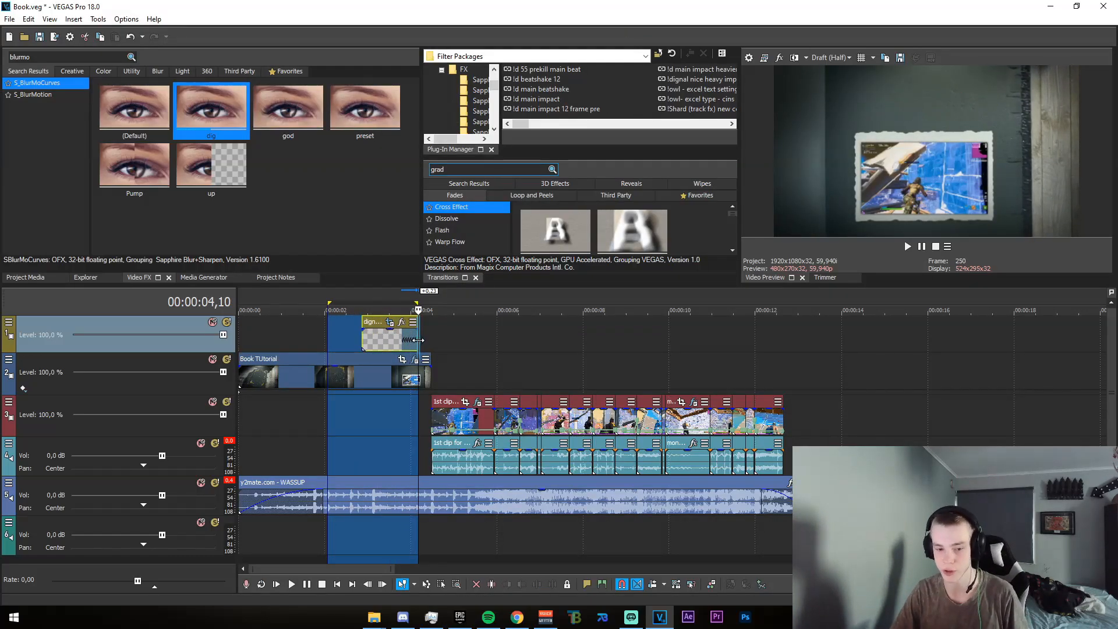
- Delete the video track above the book intro together with its dignal logo clip
{"action": "left_click", "coordinate": [440, 336]}
{"action": "right_click", "coordinate": [439, 336]}
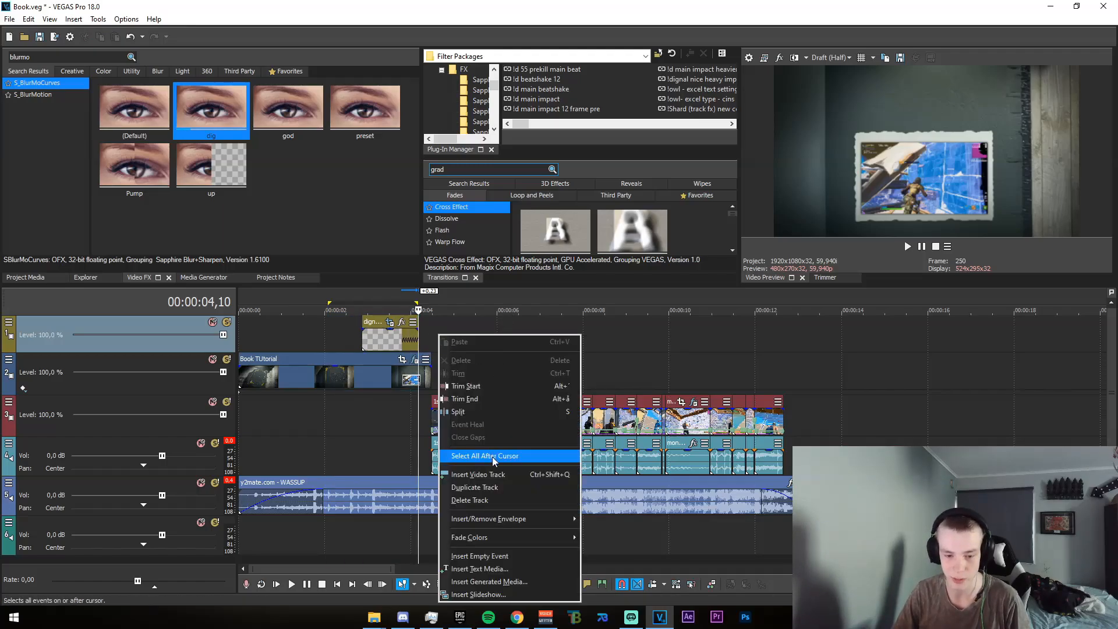
{"action": "left_click", "coordinate": [470, 500]}
- Re-enable the S_BlurMoCurves effect on the book intro clip and close the effect settings
{"action": "left_click_drag", "start_coordinate": [357, 380], "coordinate": [430, 379]}
{"action": "left_click", "coordinate": [414, 321]}
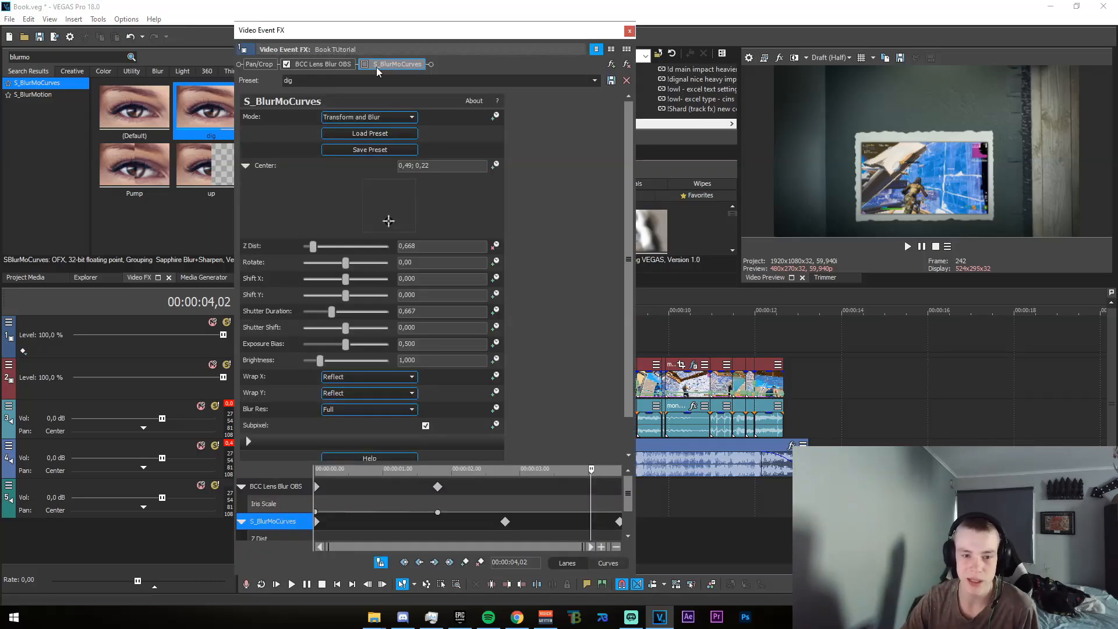
{"action": "left_click", "coordinate": [629, 30]}
- Review the end of the book intro, examining how its zoom on the paper leads into the first gameplay clip at 00:00:04,28
{"action": "scroll", "coordinate": [612, 389], "scroll_direction": "up", "scroll_amount": 4}
{"action": "left_click", "coordinate": [567, 399]}
{"action": "left_click_drag", "start_coordinate": [571, 398], "coordinate": [737, 473]}
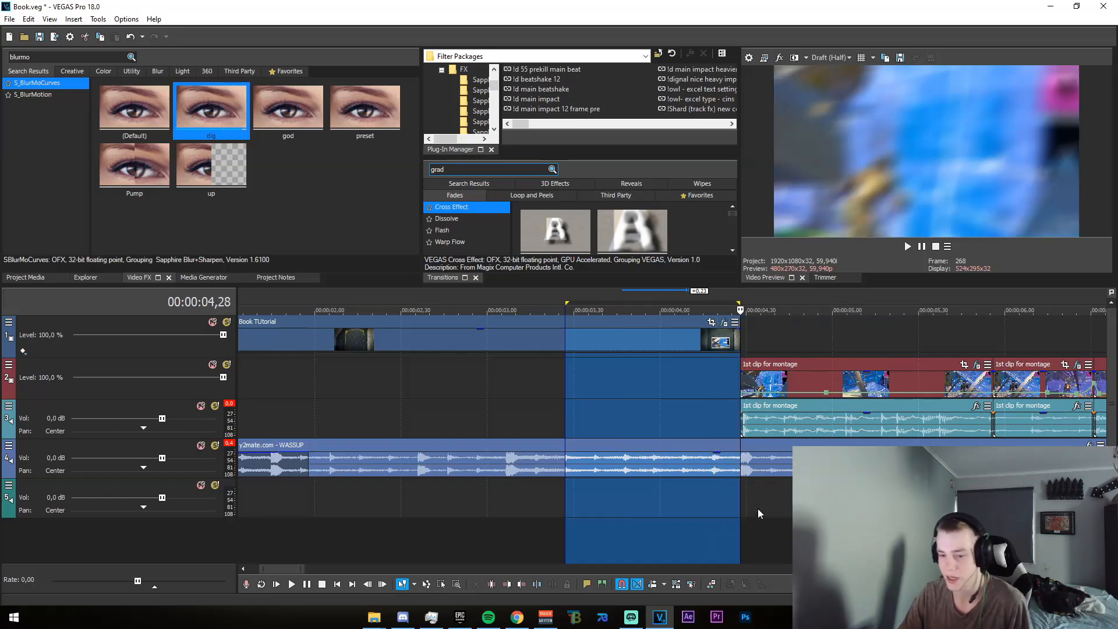
{"action": "scroll", "coordinate": [758, 504], "scroll_direction": "down", "scroll_amount": 3}
{"action": "scroll", "coordinate": [626, 502], "scroll_direction": "down", "scroll_amount": 5}
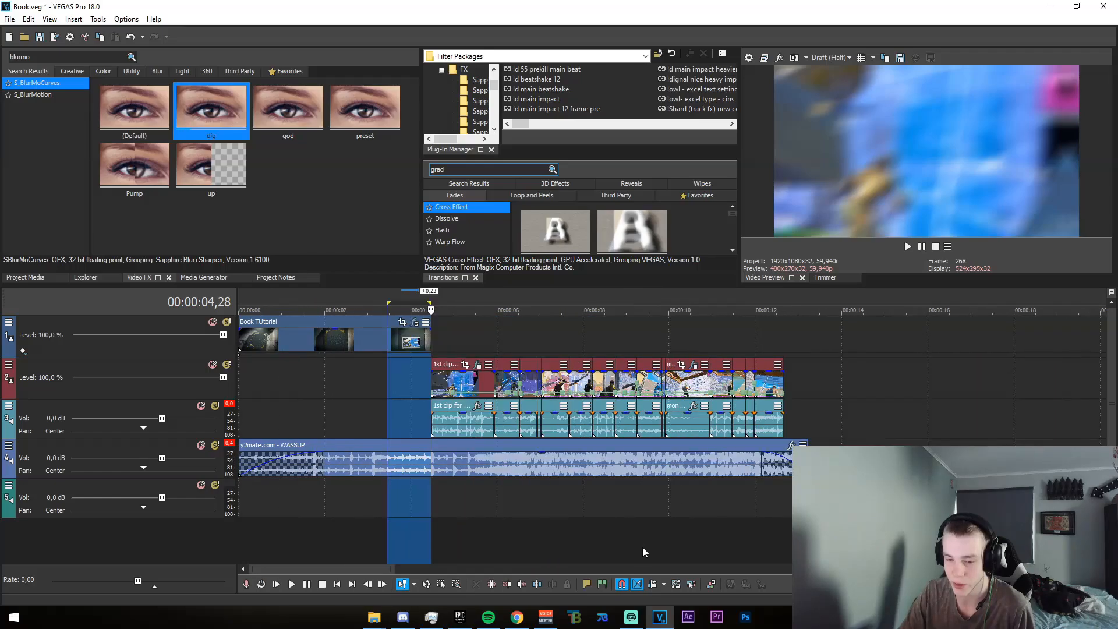
{"action": "left_click", "coordinate": [346, 510]}
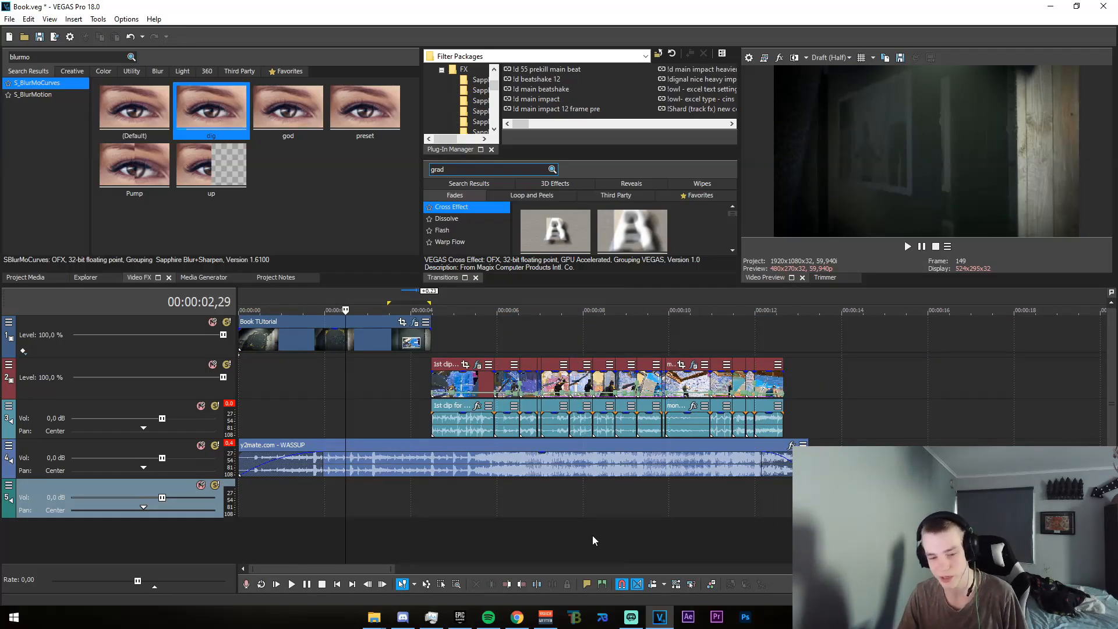
{"action": "left_click", "coordinate": [633, 618]}
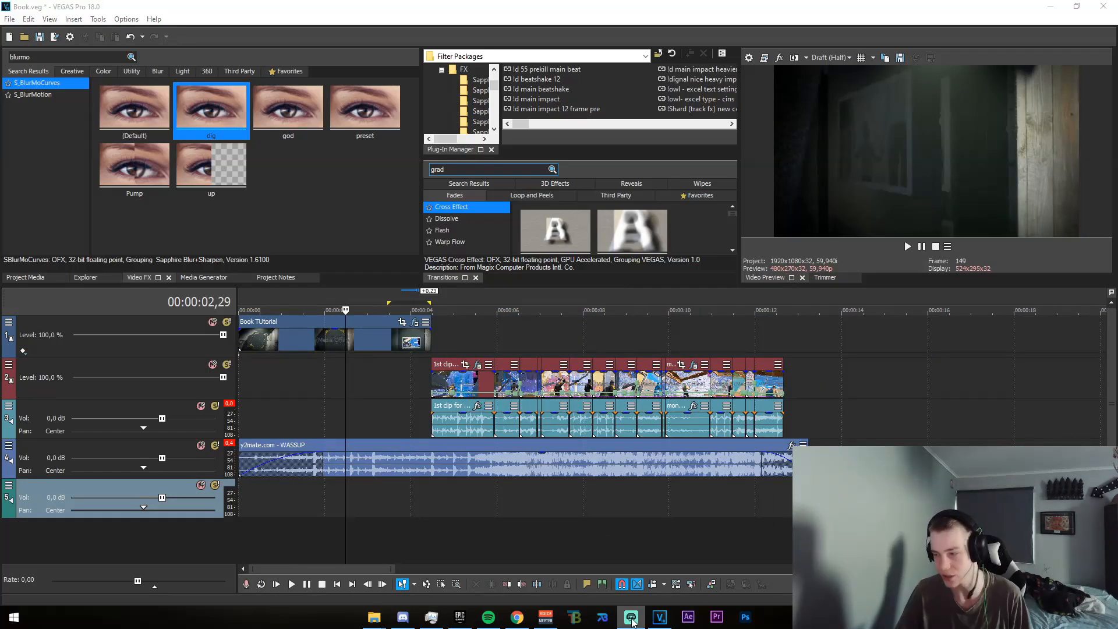
{"action": "left_click_drag", "start_coordinate": [387, 522], "coordinate": [441, 525]}
{"action": "left_click", "coordinate": [423, 524]}
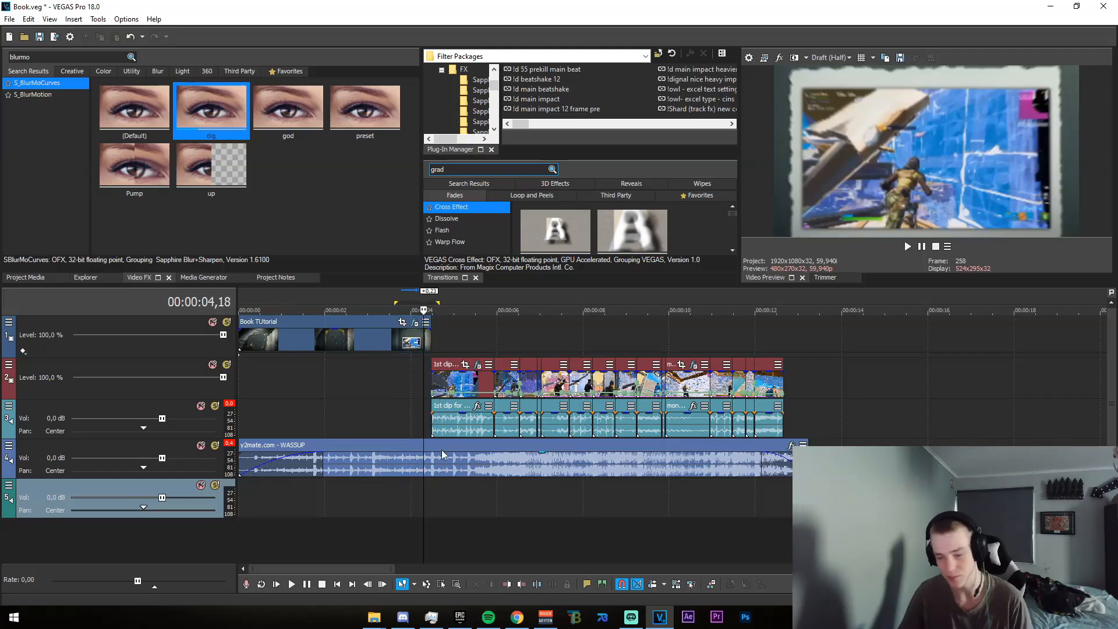